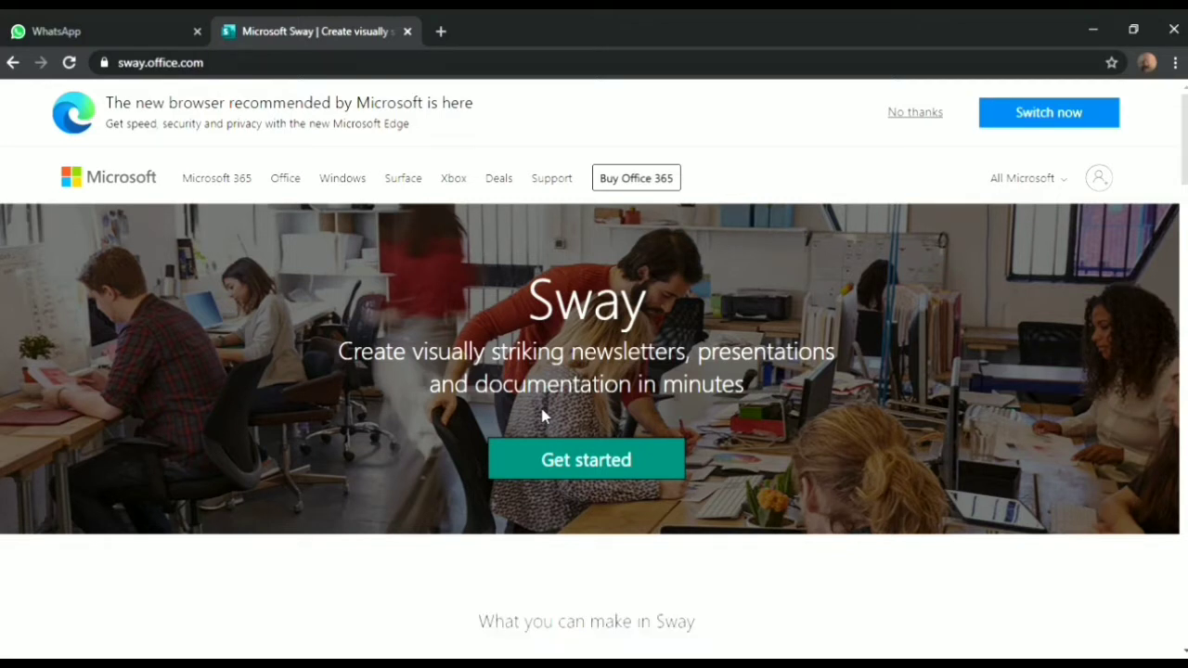
Sign in to Sway with the Microsoft account's e-mail and password and confirm staying signed in
click(586, 468)
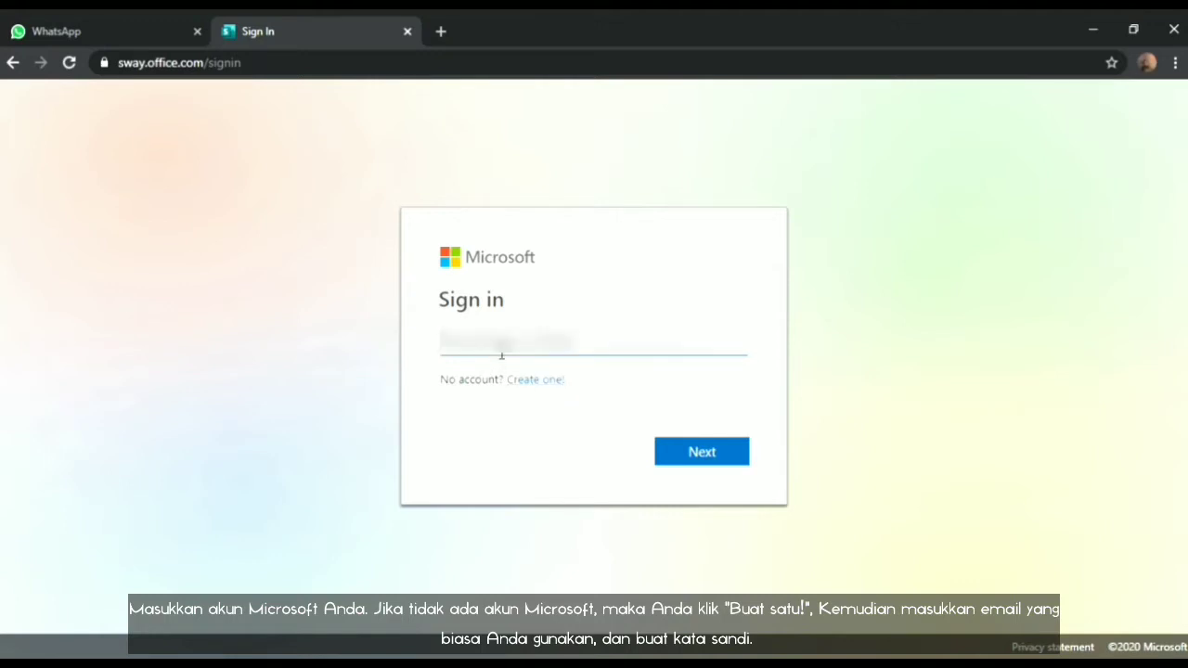
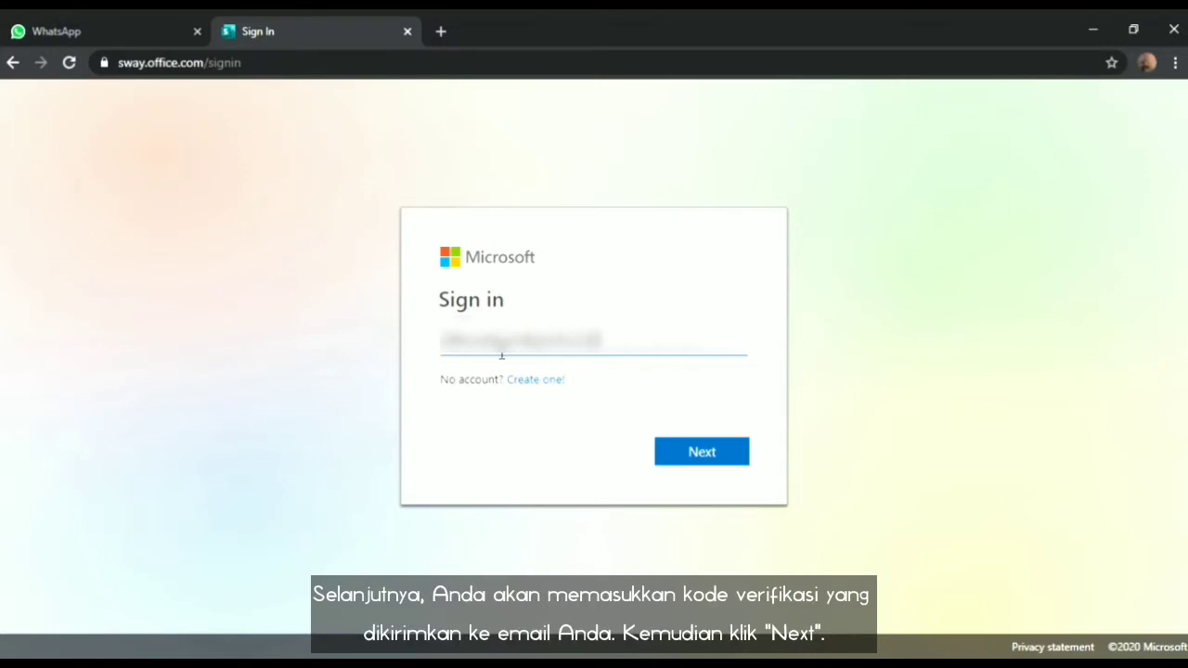
click(702, 454)
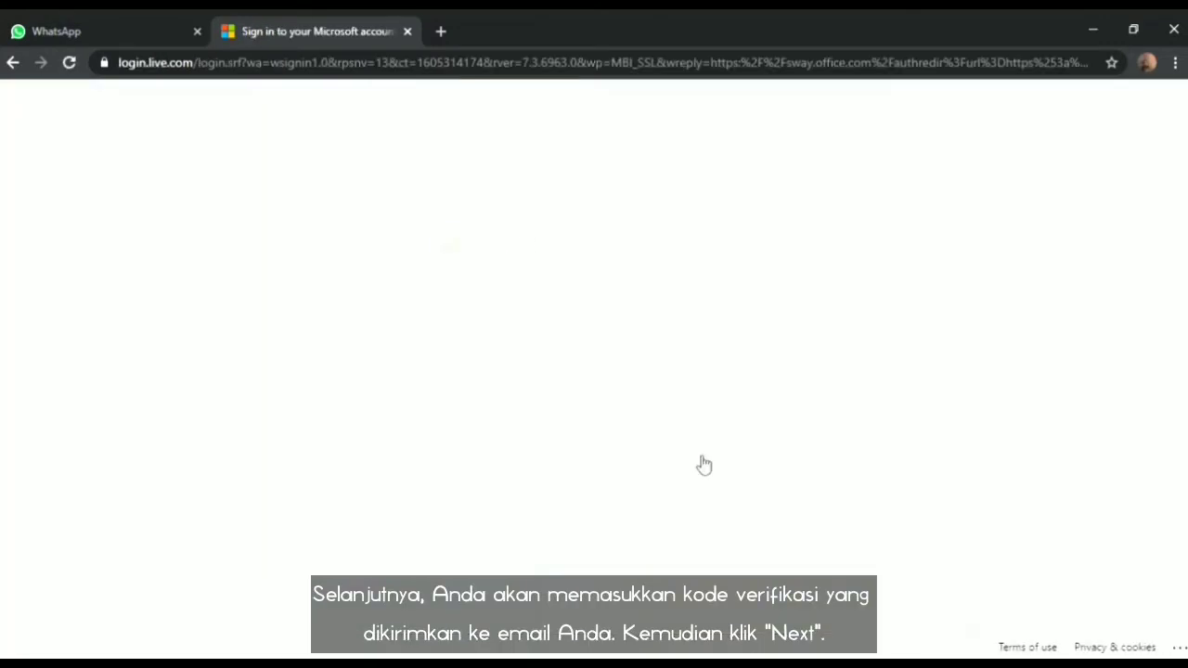
text(•••)
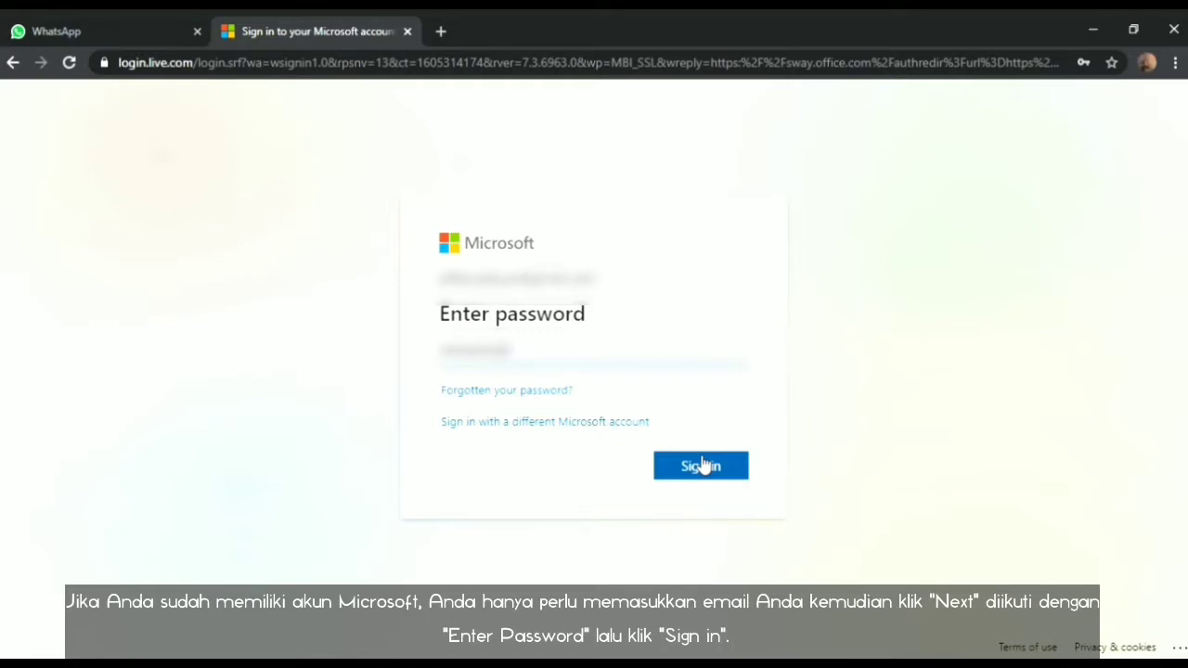
click(702, 464)
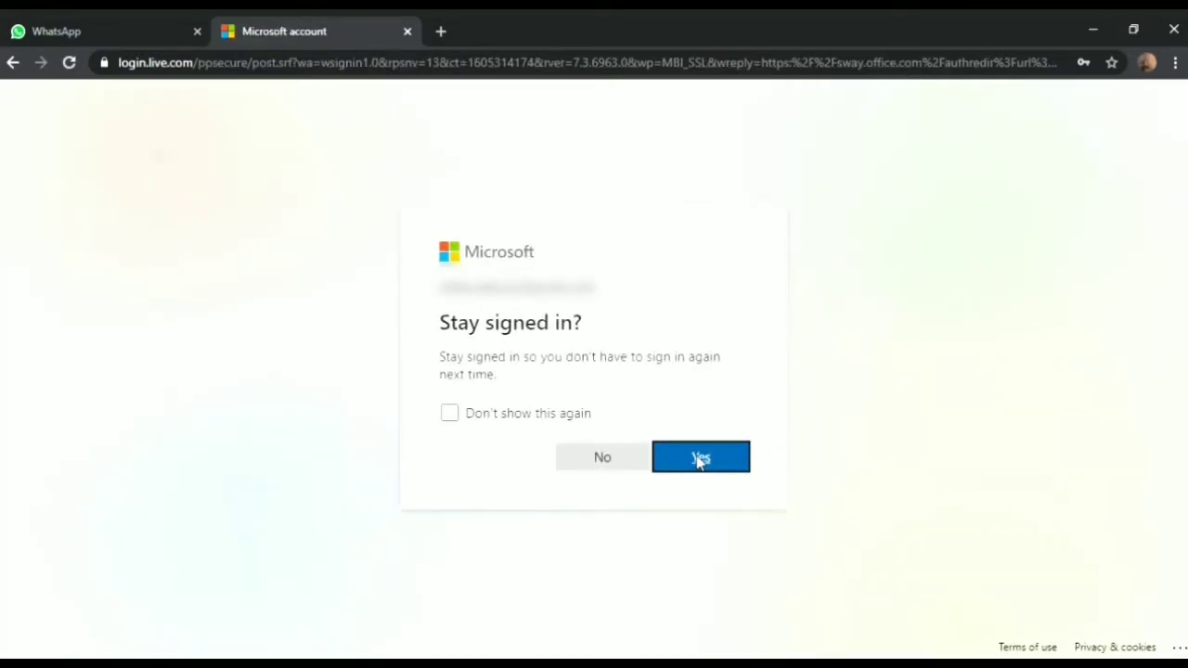
click(616, 466)
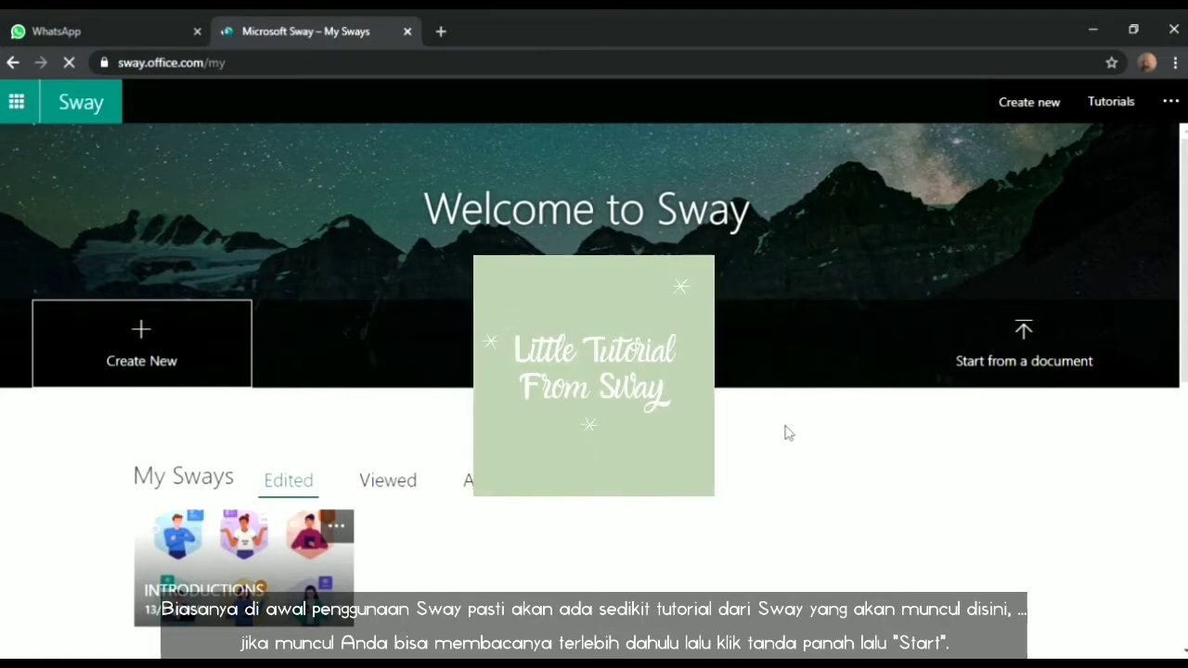
Browse the templates and featured Sways, then create a new blank Sway
scroll(754, 416, down, 4)
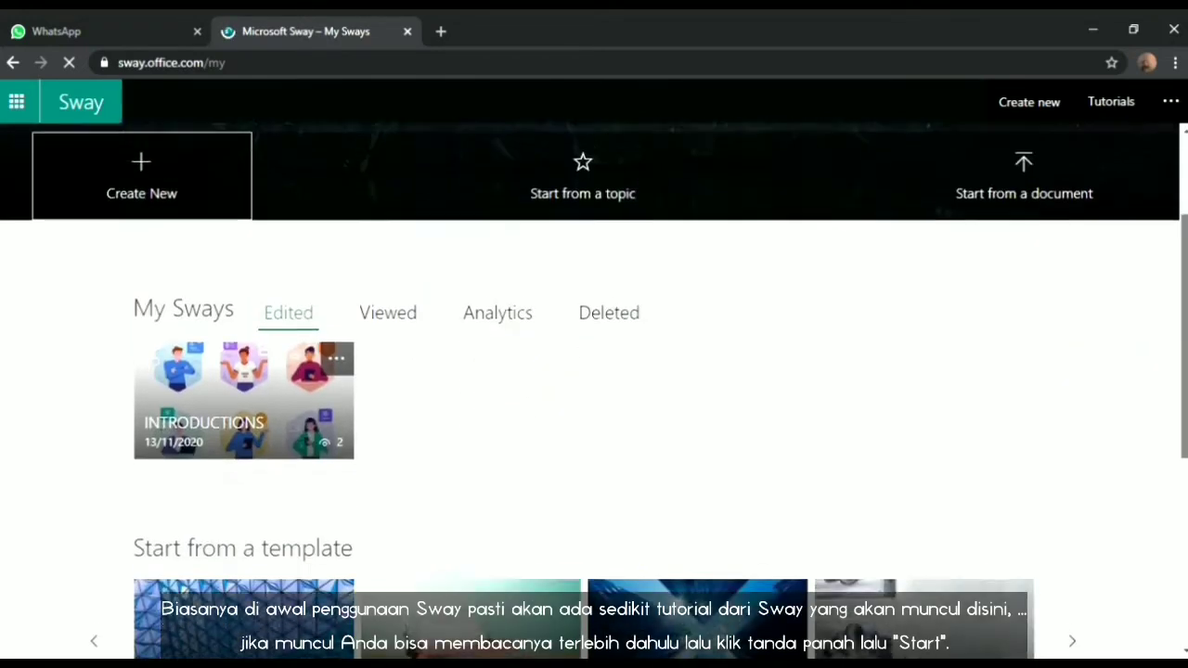
scroll(593, 389, down, 2)
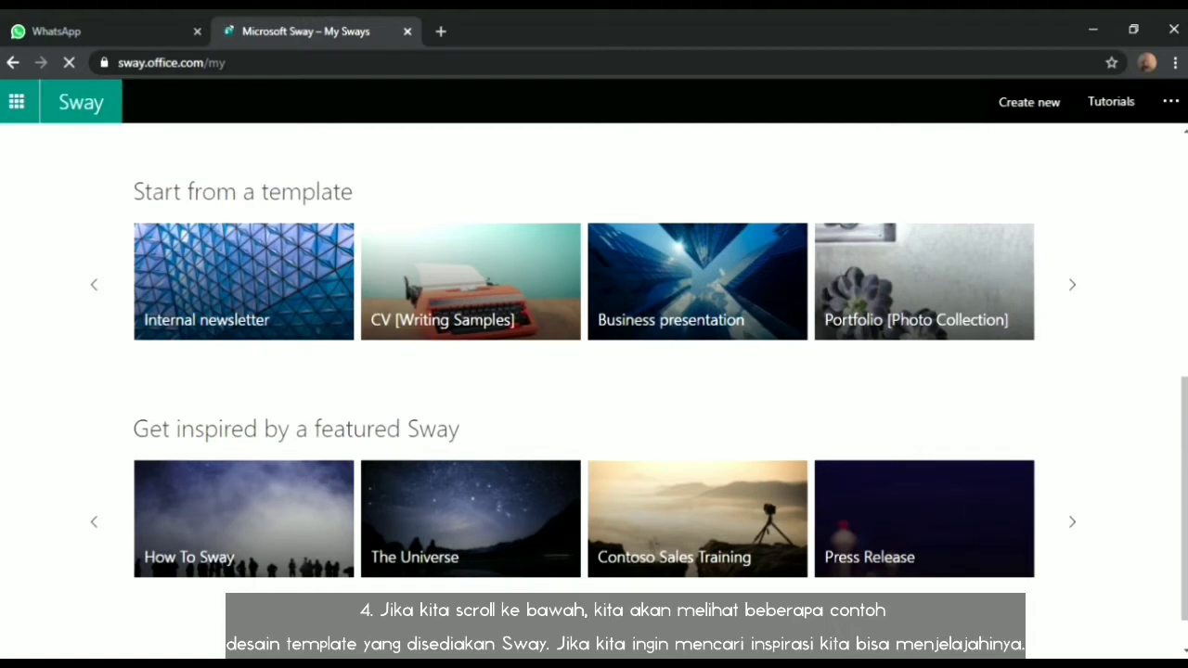
scroll(594, 390, up, 5)
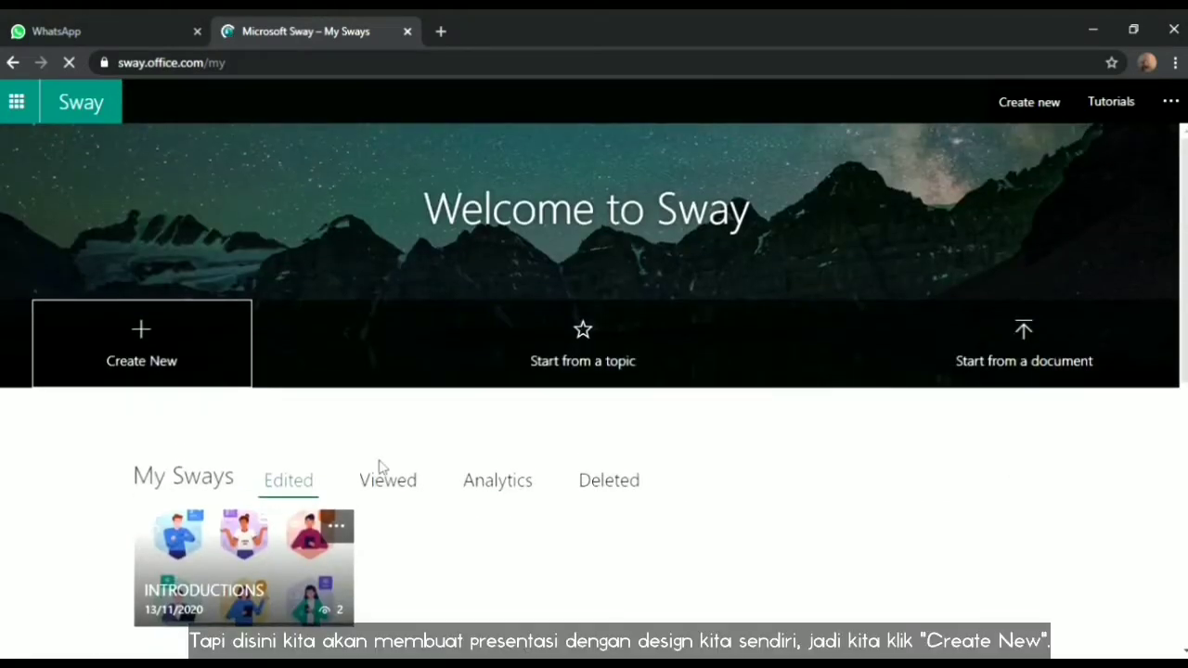
click(154, 359)
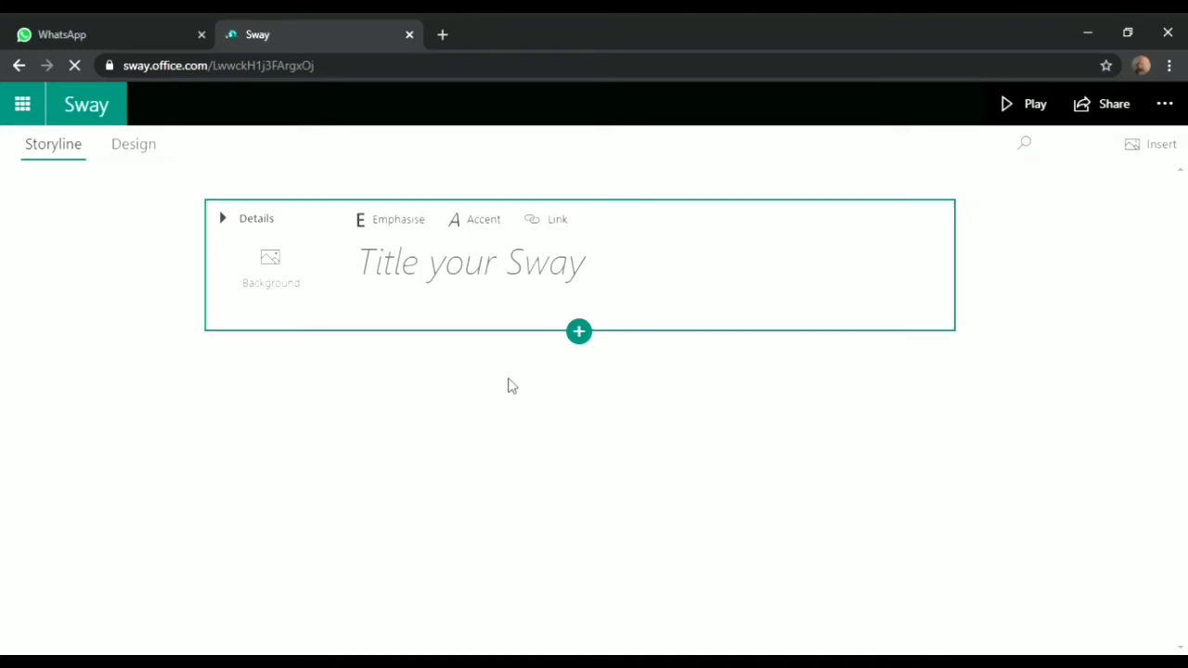
click(589, 353)
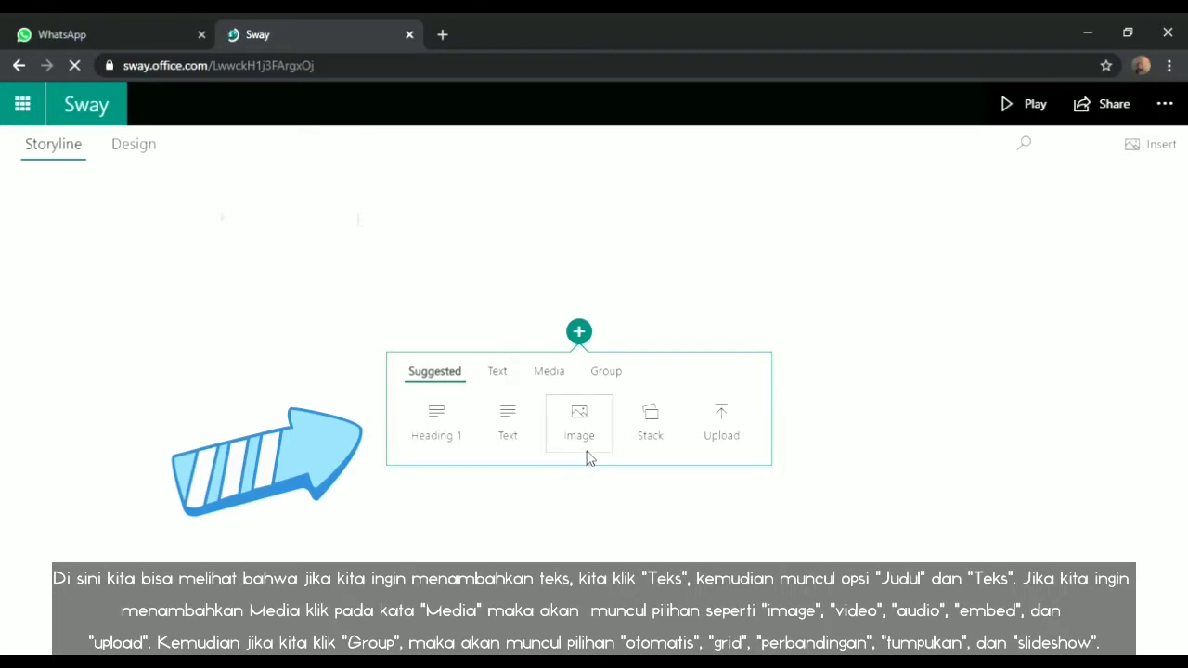
click(511, 376)
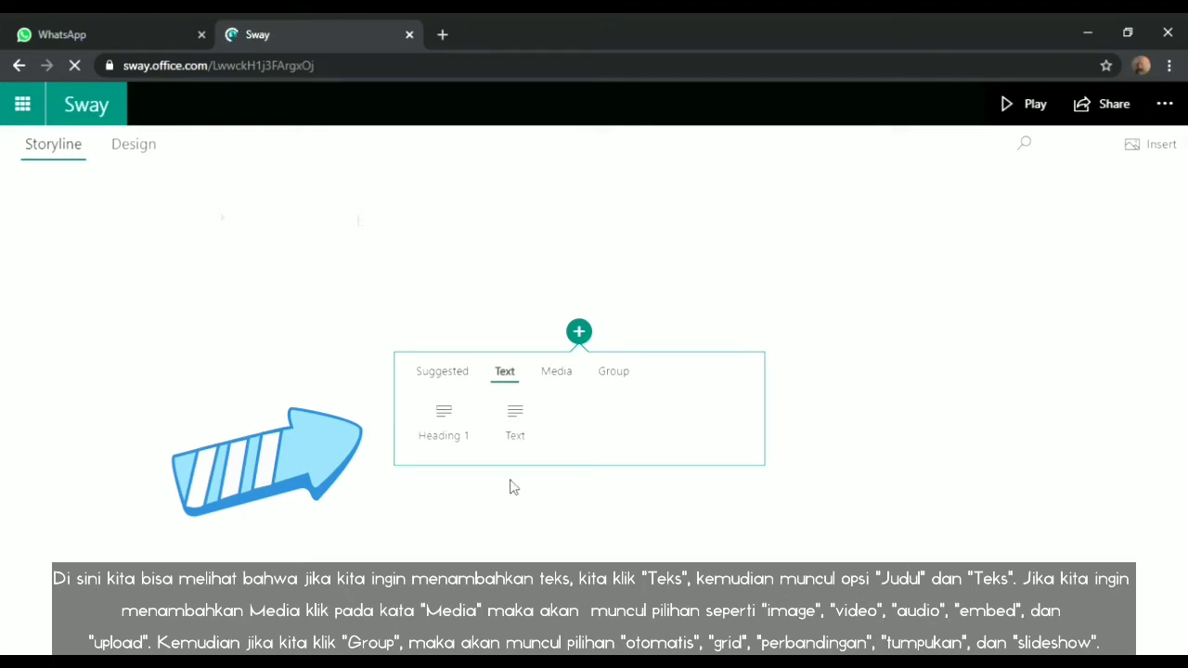
click(553, 374)
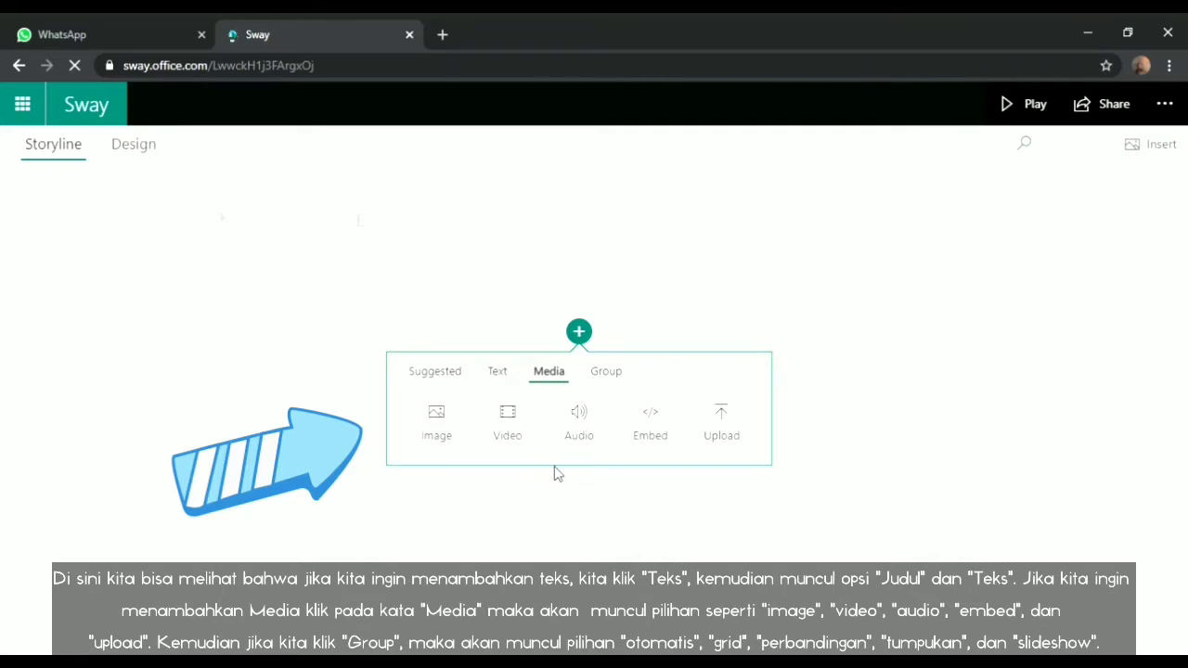
click(612, 374)
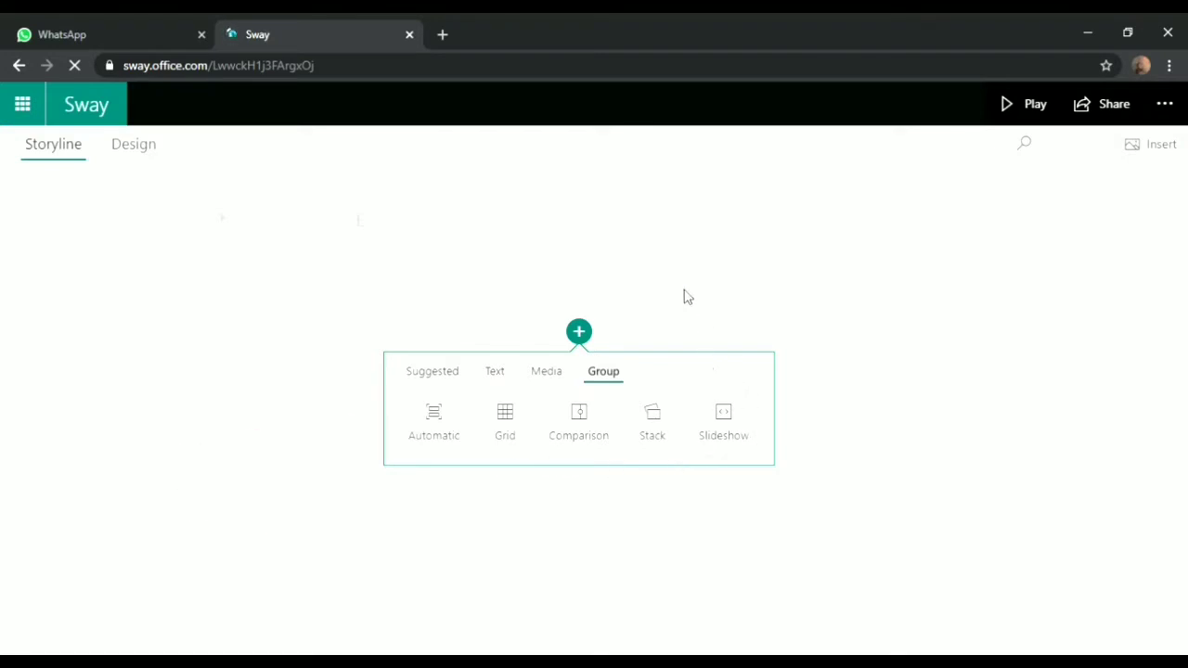
click(597, 290)
click(456, 290)
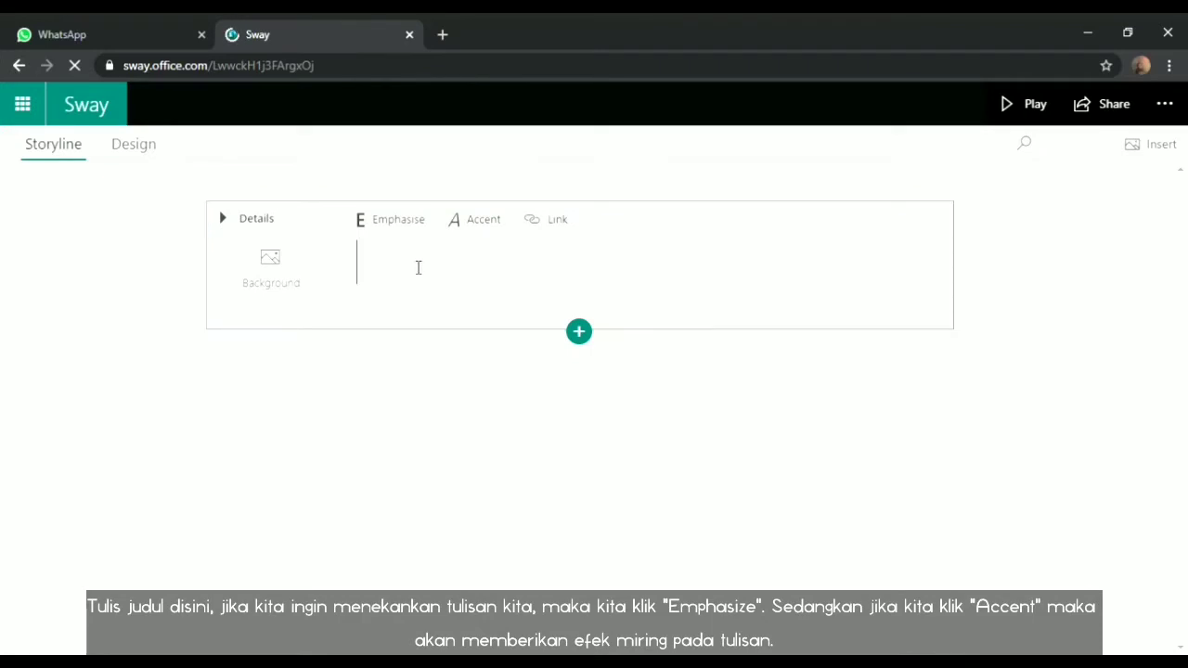
Title the Sway 'INTRODUCTIONS', make it emphasised without accent, and open the title card's background image options
text(i)
text(INTRO)
text(DUCTIO)
text(NS)
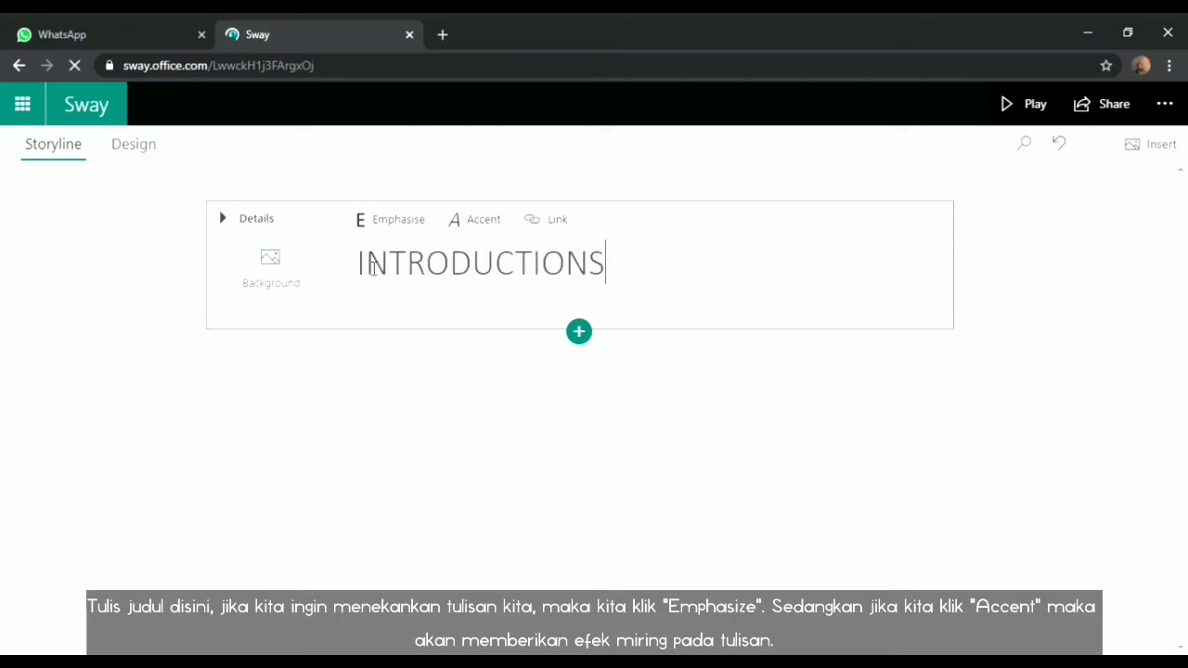
drag(359, 269, 617, 246)
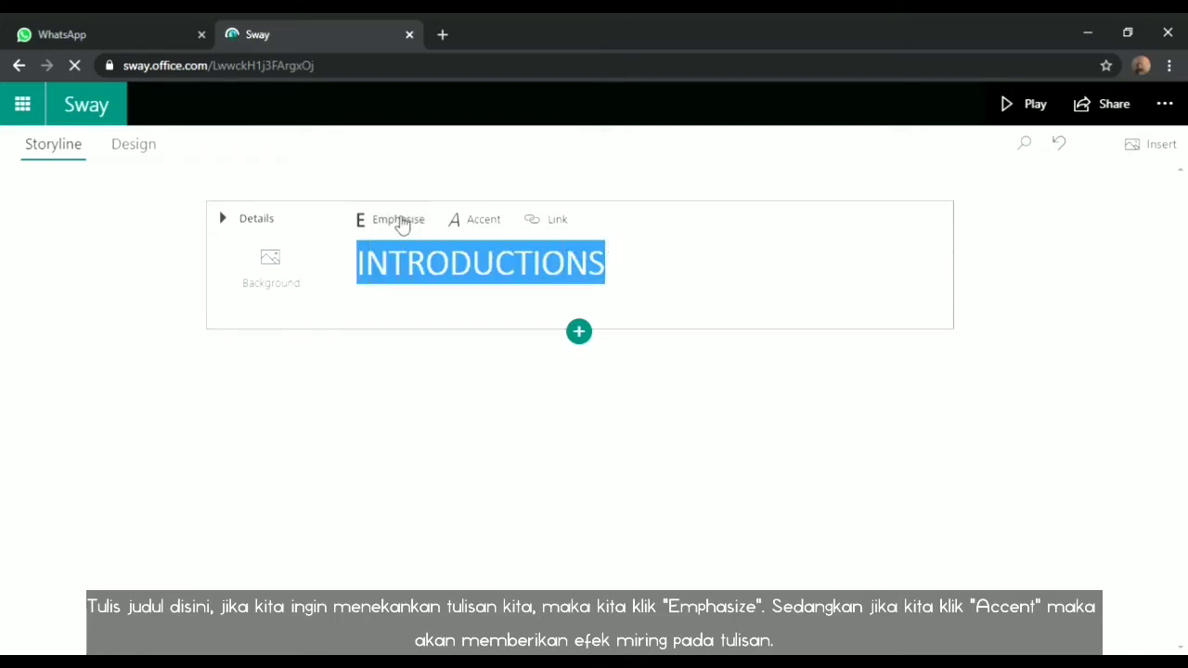
click(401, 222)
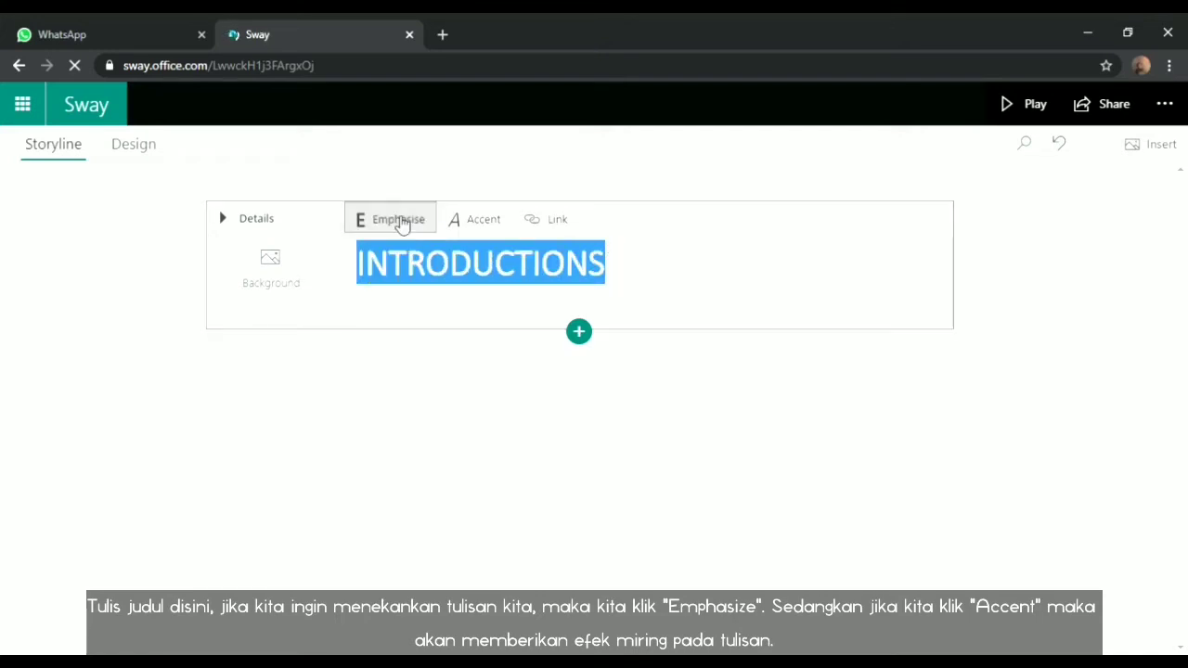
click(470, 231)
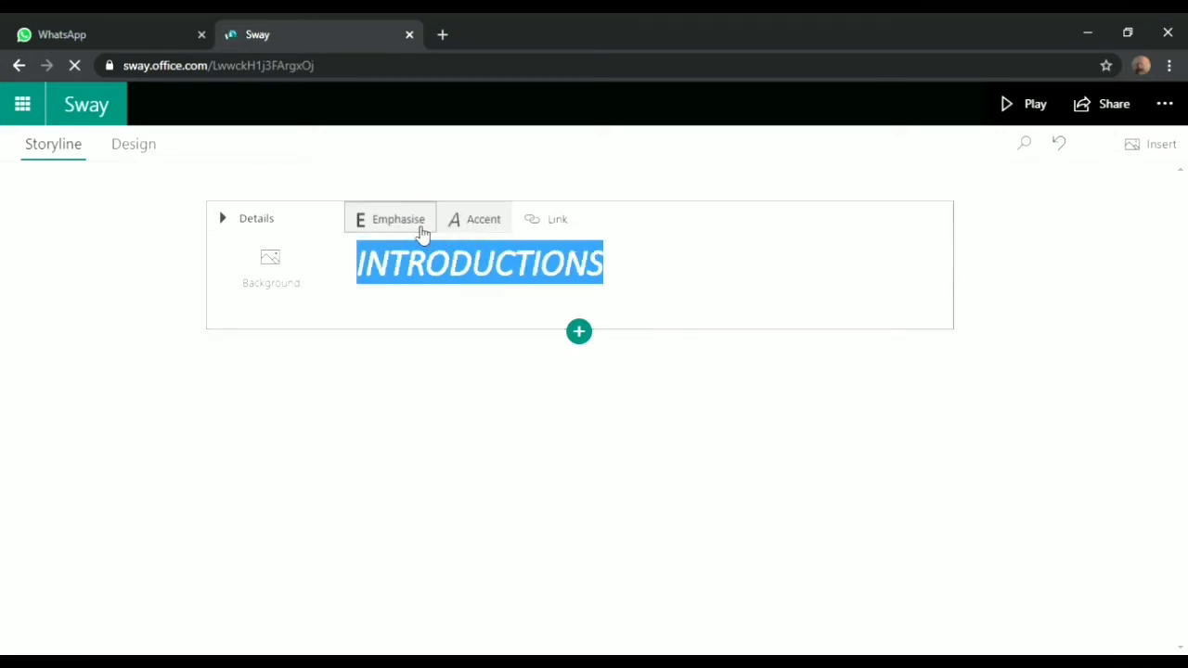
click(472, 230)
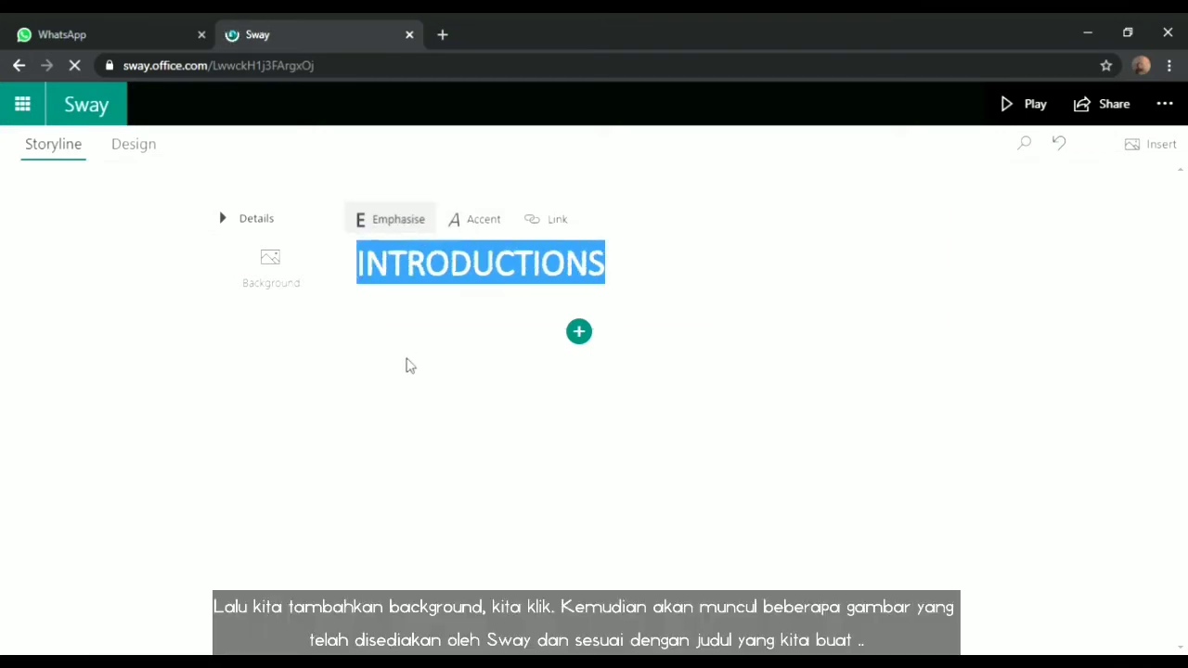
click(408, 366)
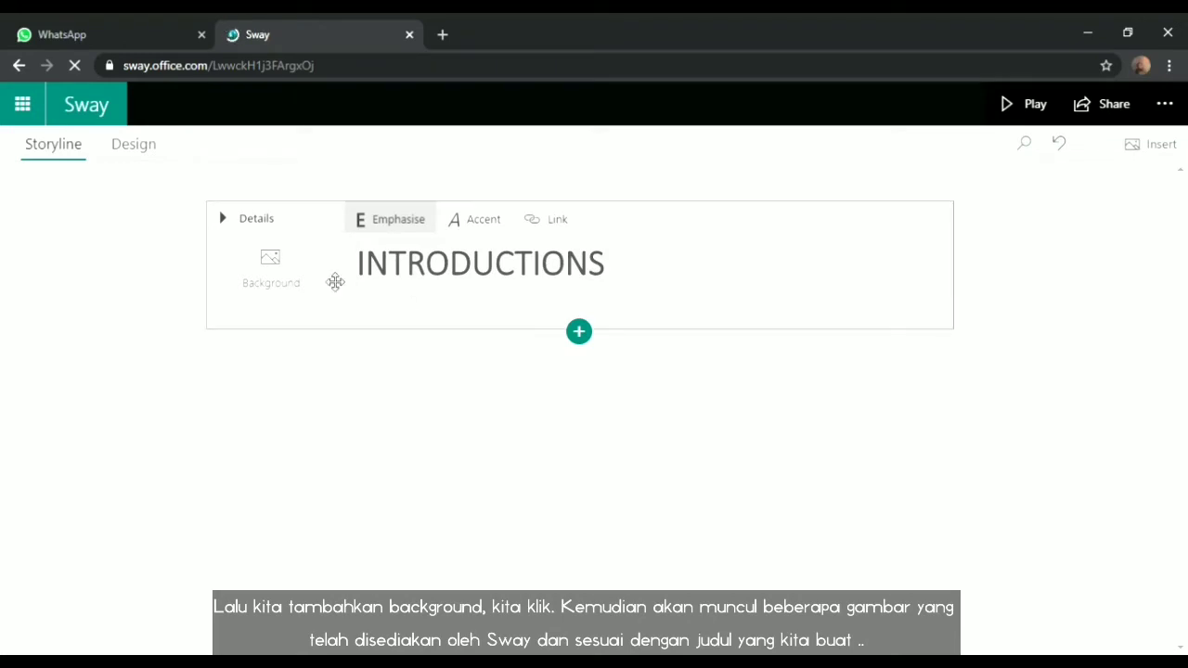
click(264, 281)
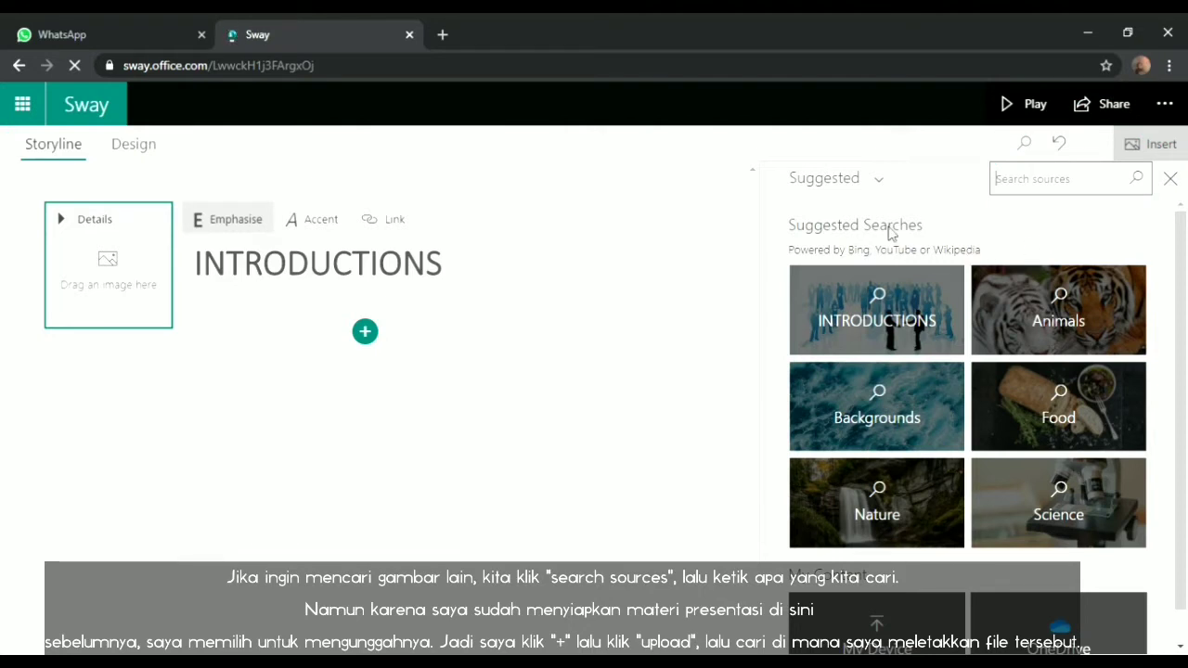
Upload the illustrated faces picture from the computer as the title card background
click(366, 333)
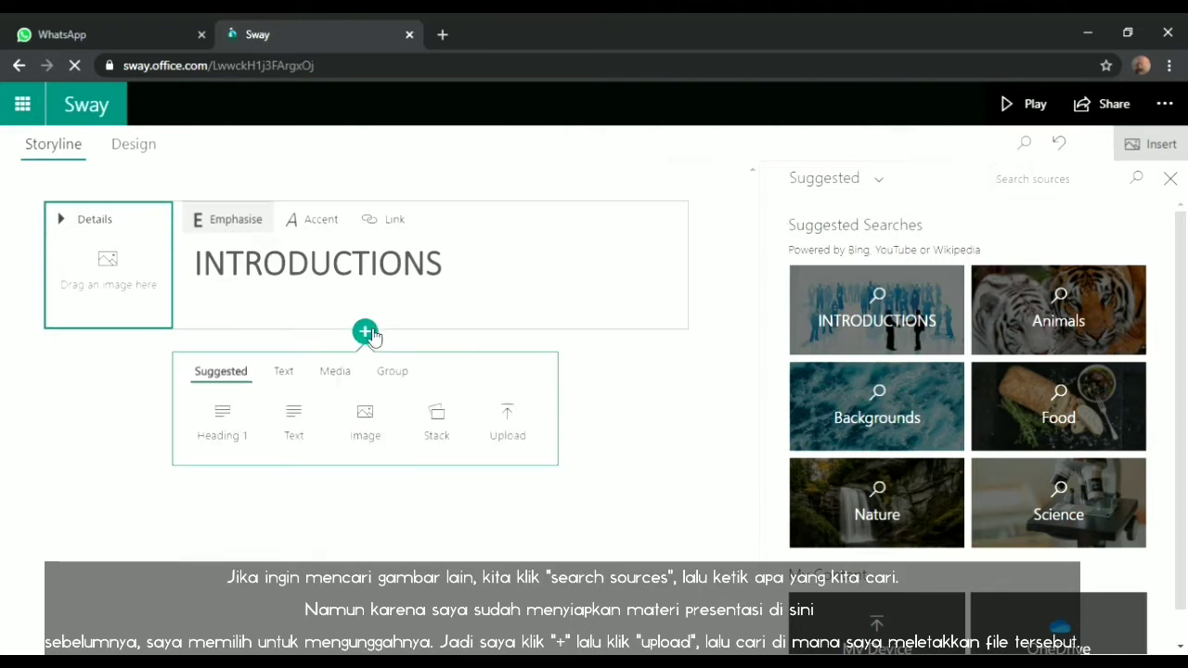
click(509, 421)
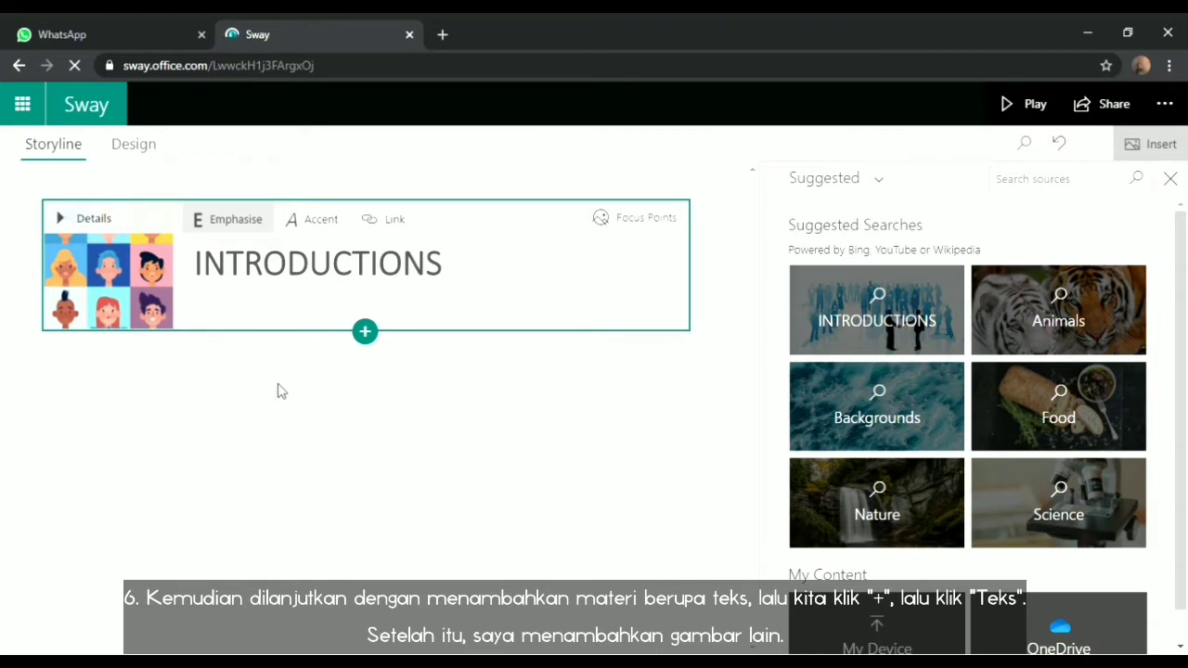
click(369, 336)
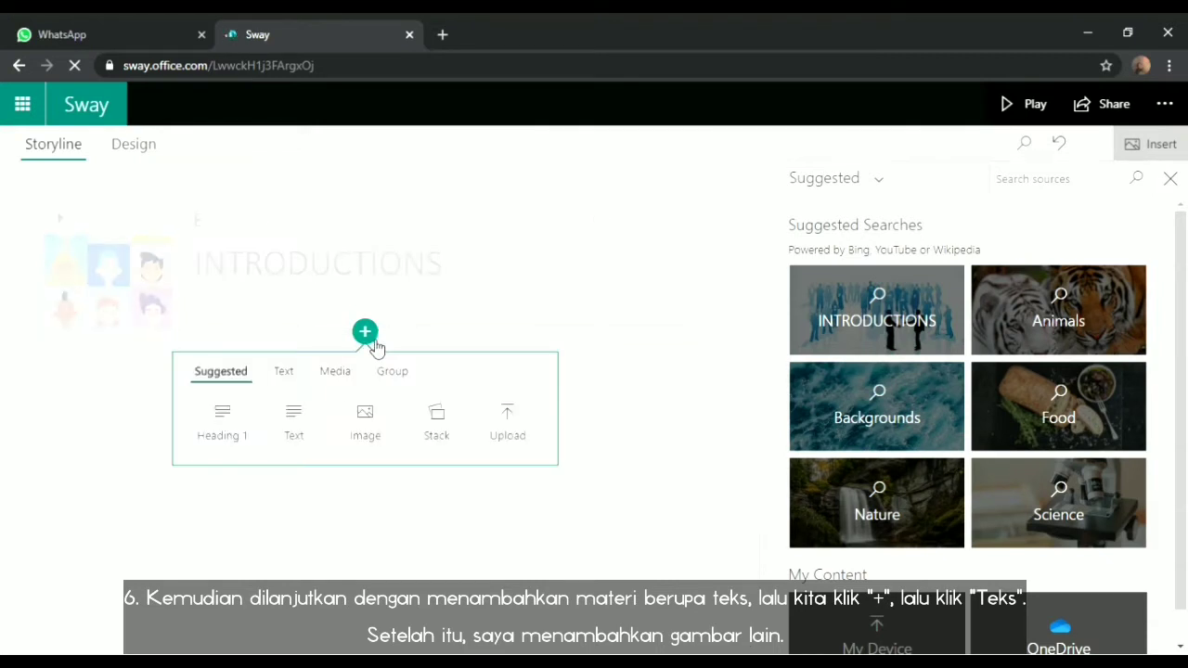
Paste the paragraph about meeting new people in the neighborhood into the text card below the title
click(295, 419)
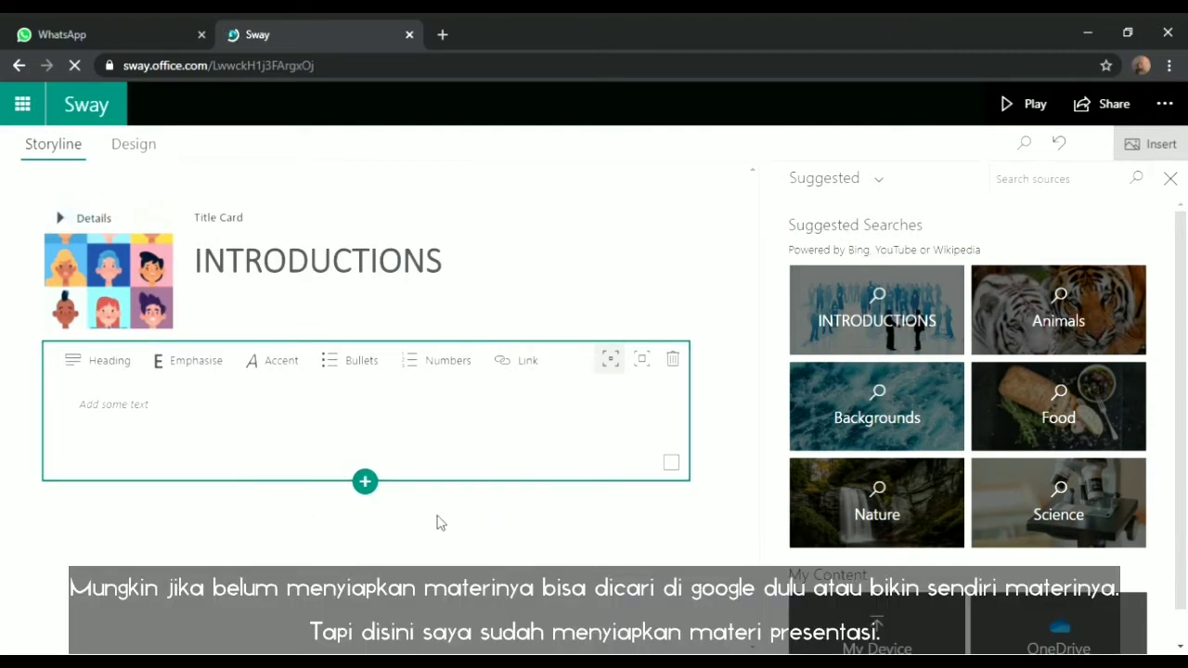
click(445, 34)
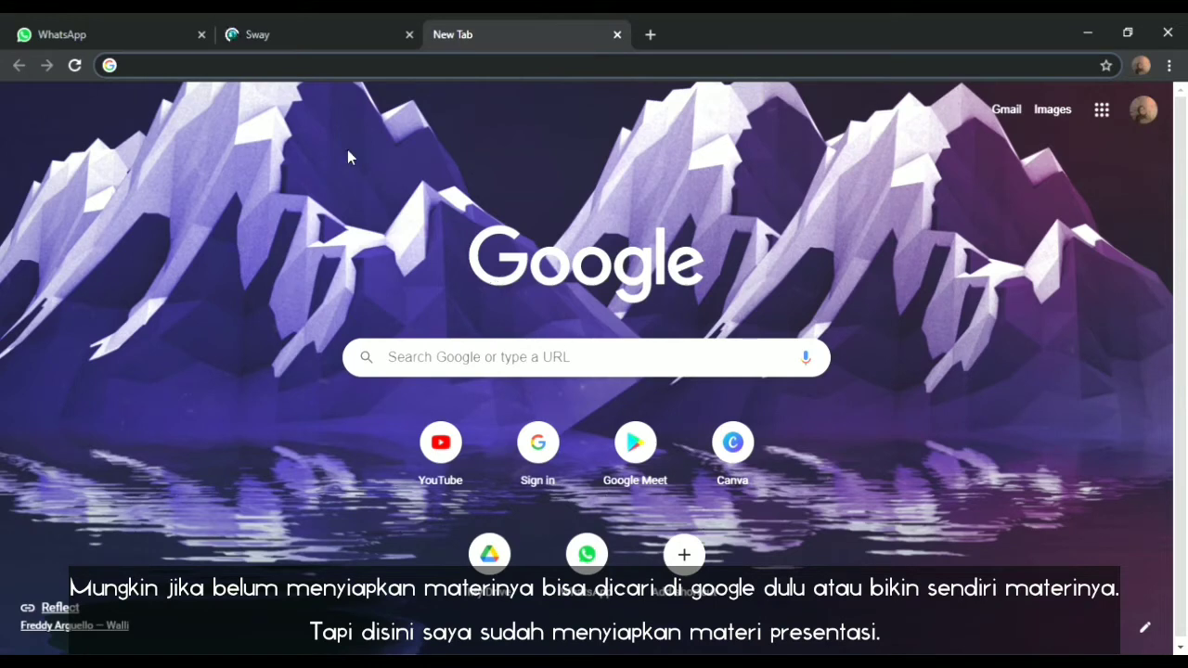
click(295, 34)
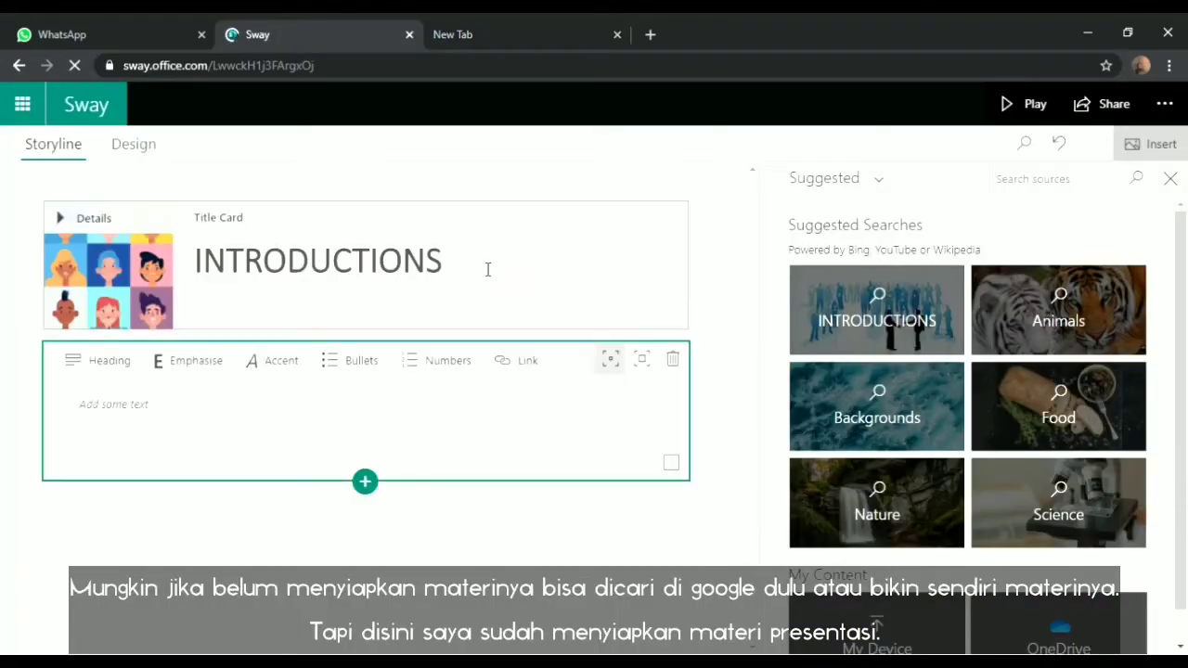
click(603, 661)
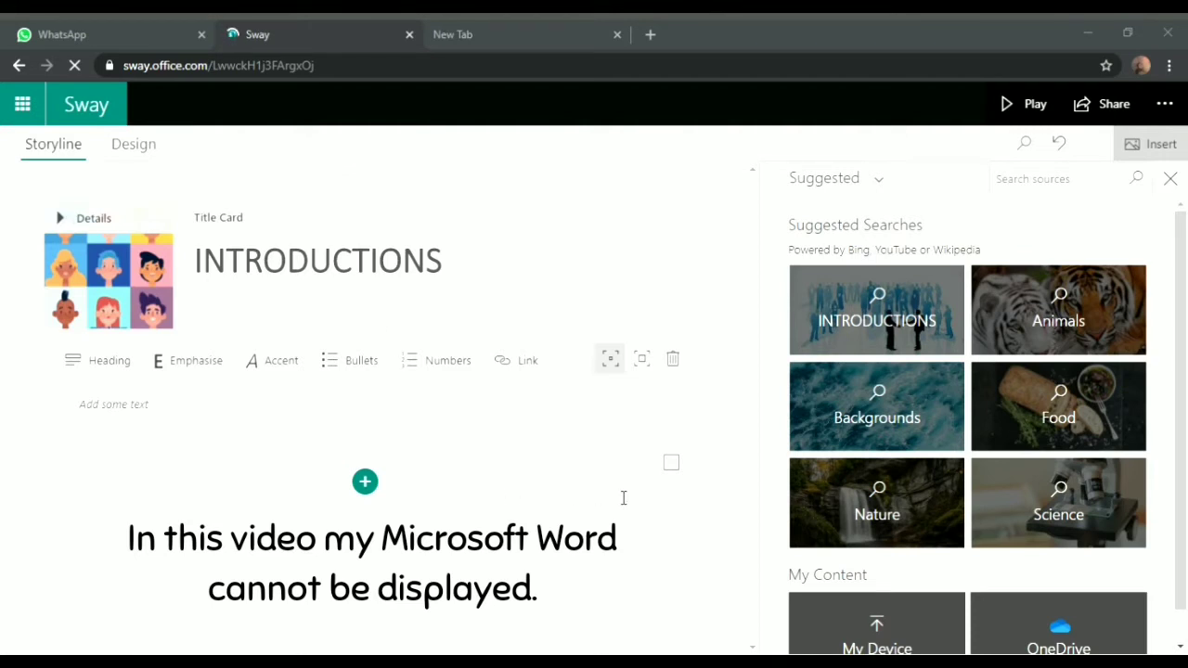
click(173, 410)
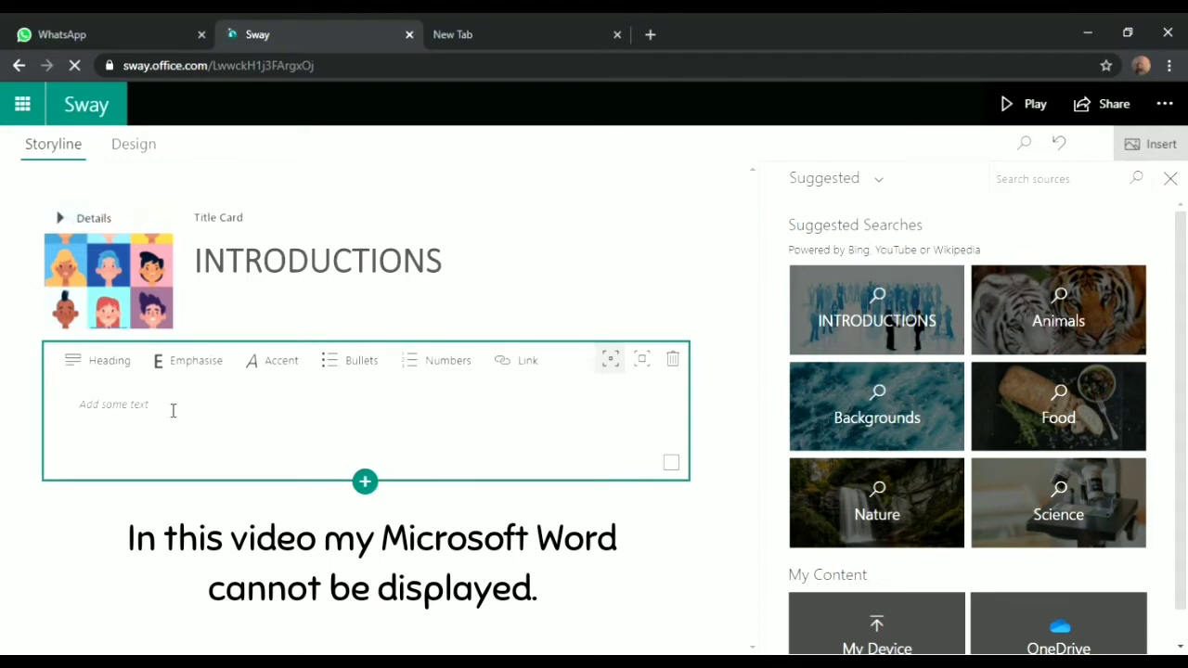
click(145, 417)
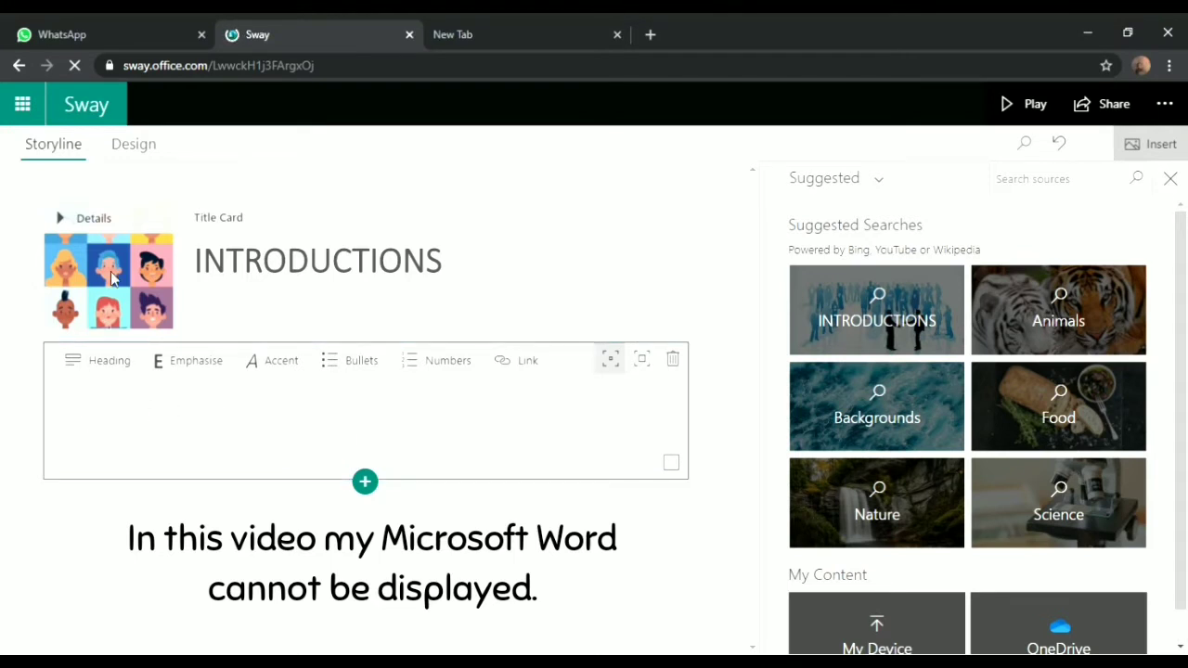
text(On this occasion we'll discuss other materials. What do we usually do when we meet people we've never met before? What should we say if we are to meet new people in our neighborhood? So, let's discuss!)
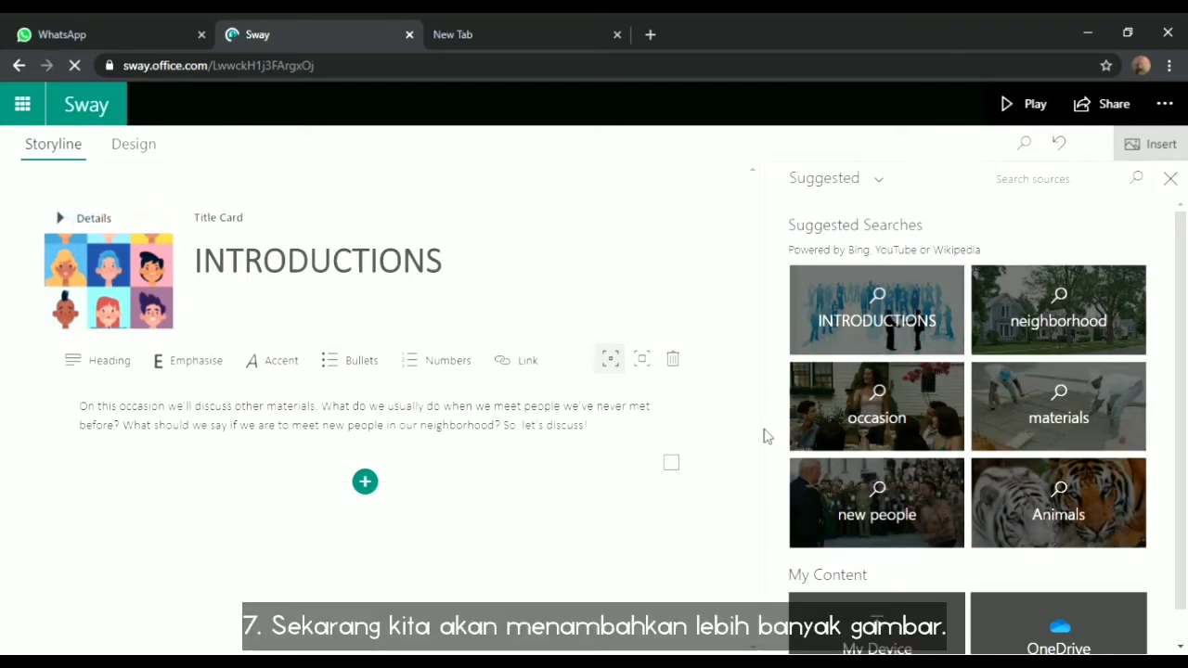
Add an image card below the paragraph and upload the two-people conversation illustration into it
click(378, 482)
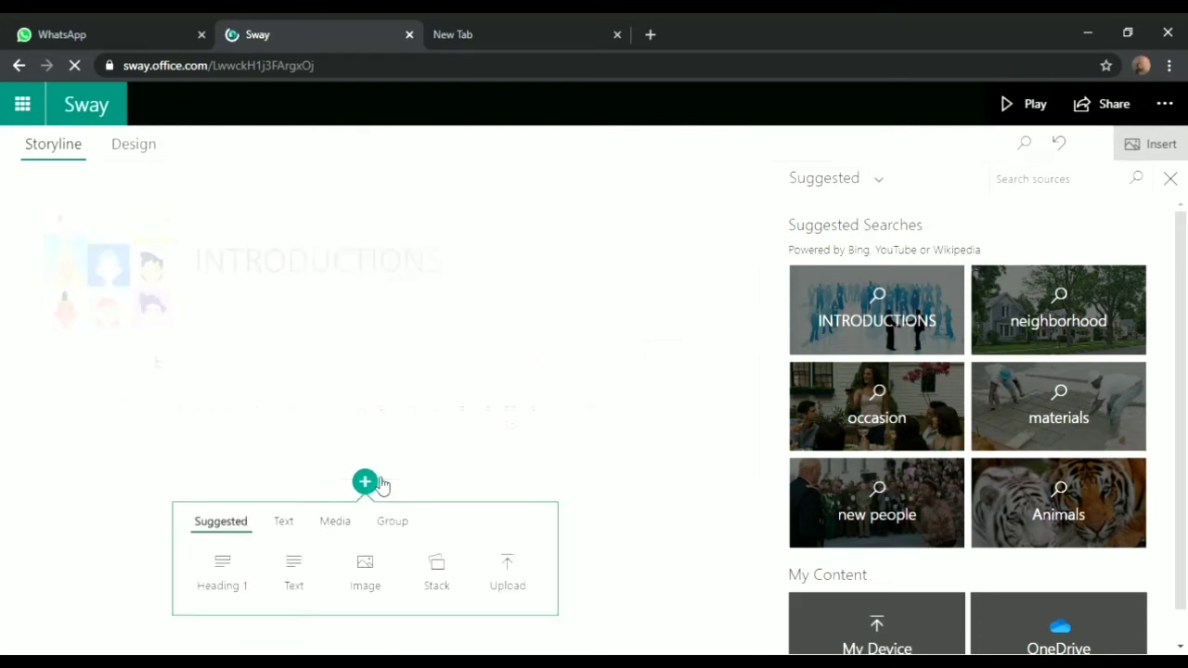
click(362, 568)
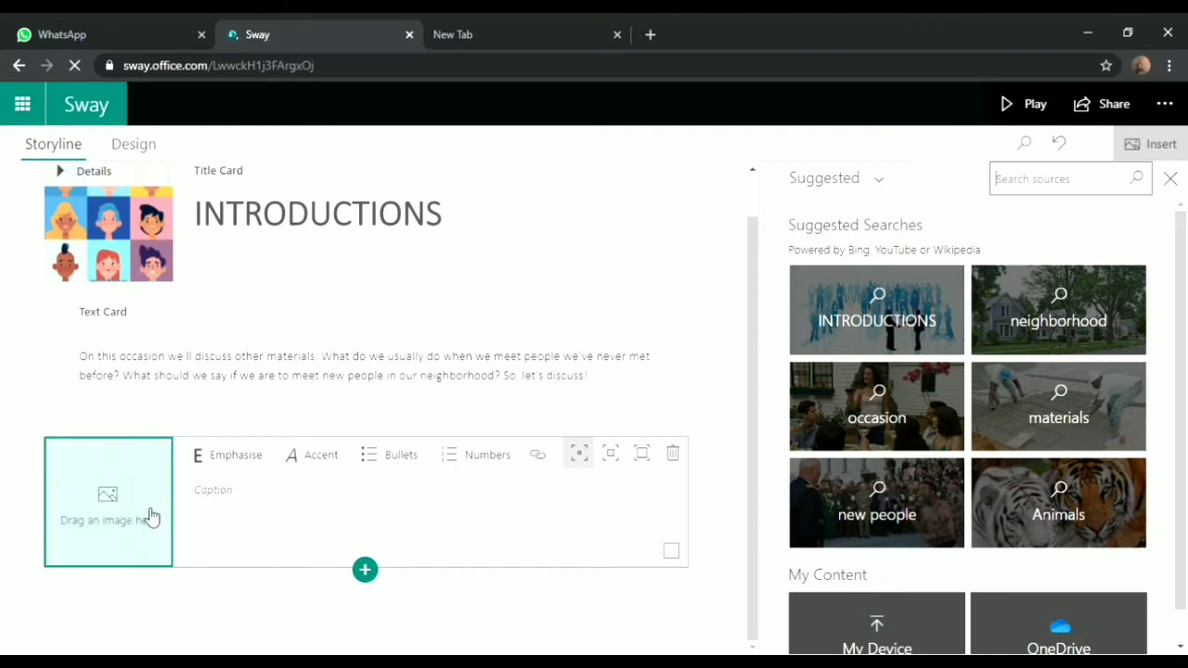
click(371, 572)
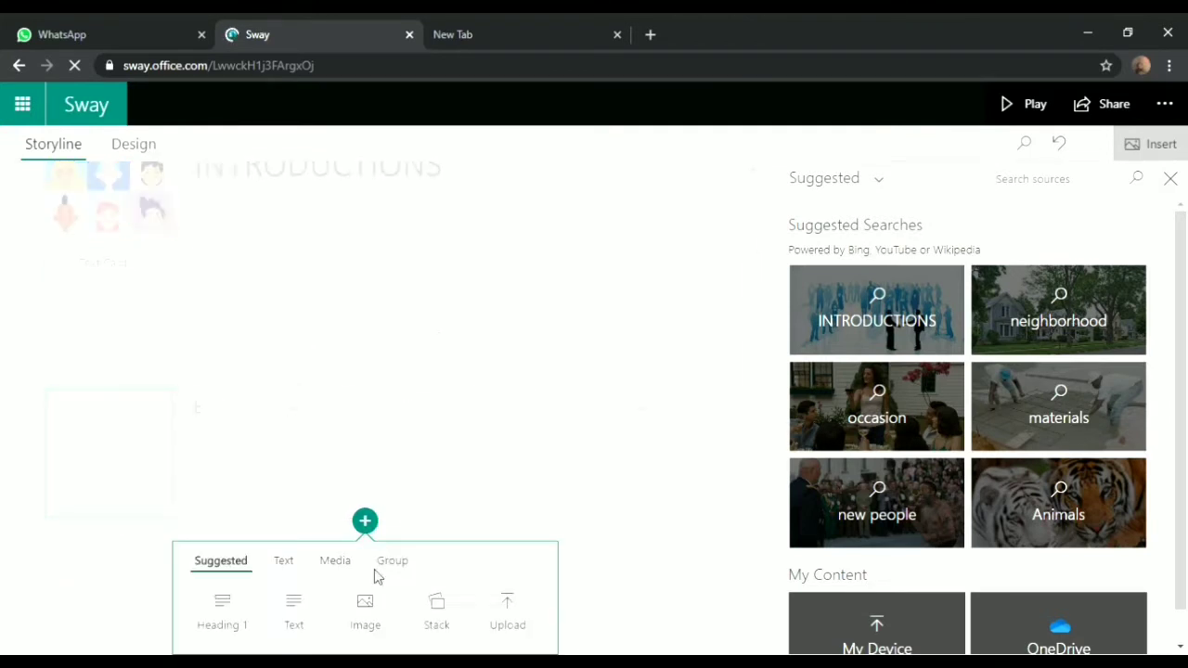
click(507, 601)
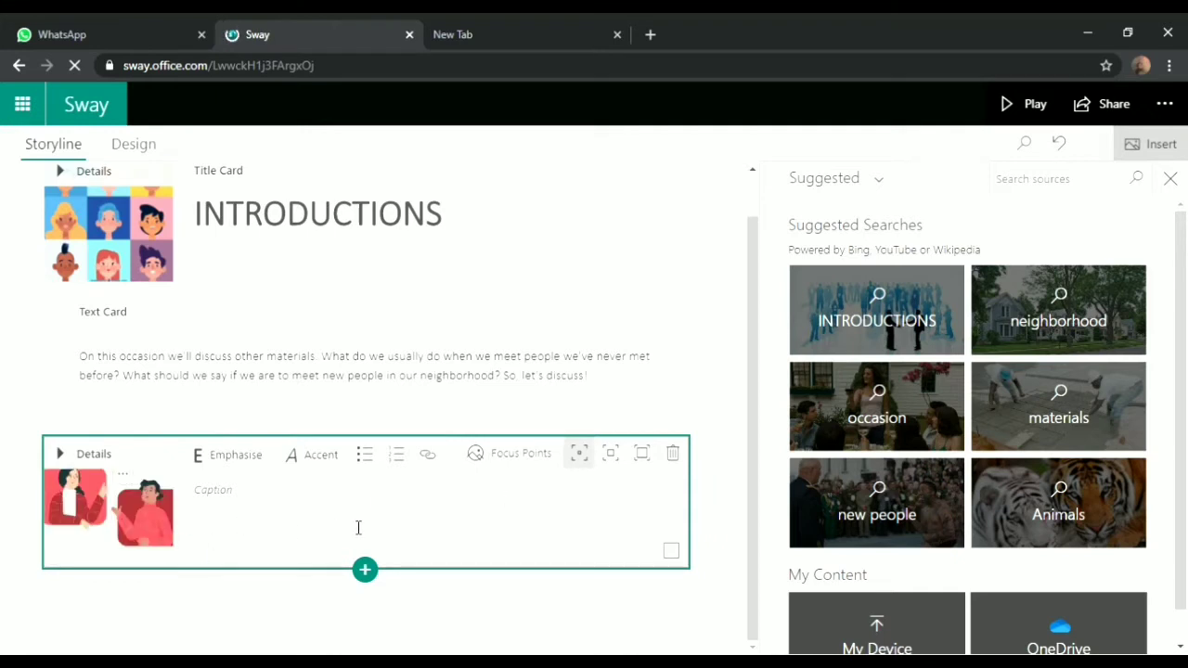
Make the woman's raised hand the illustration's only focus point, removing the extra points on the man and top-left
click(513, 461)
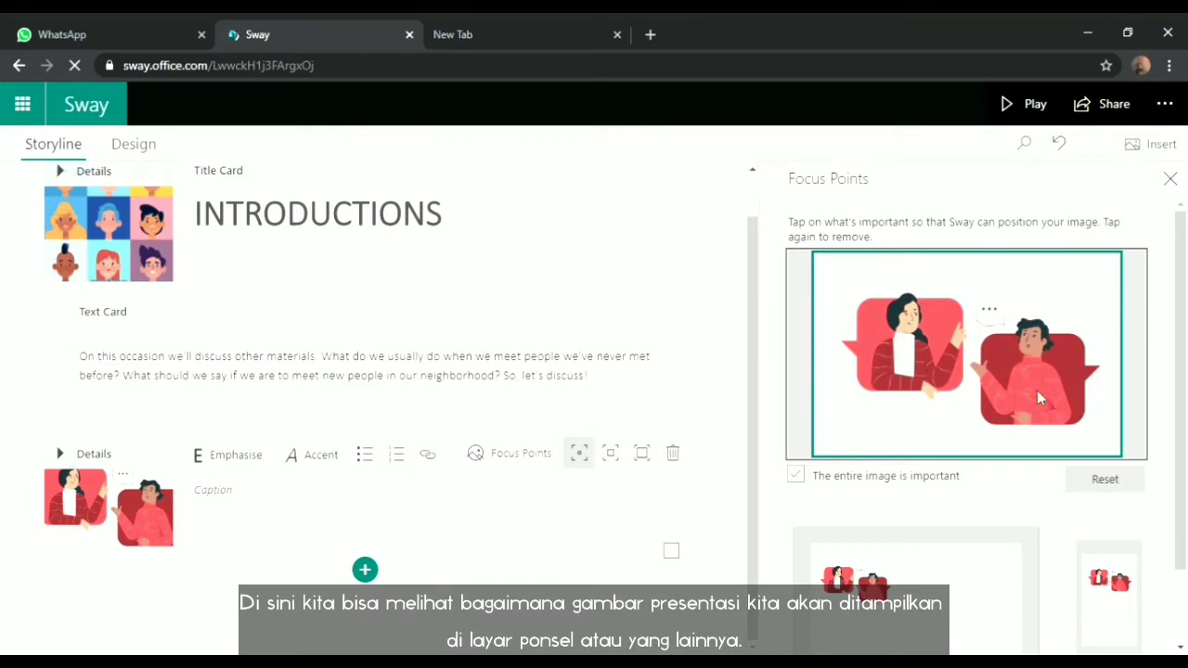
scroll(1185, 390, down, 1)
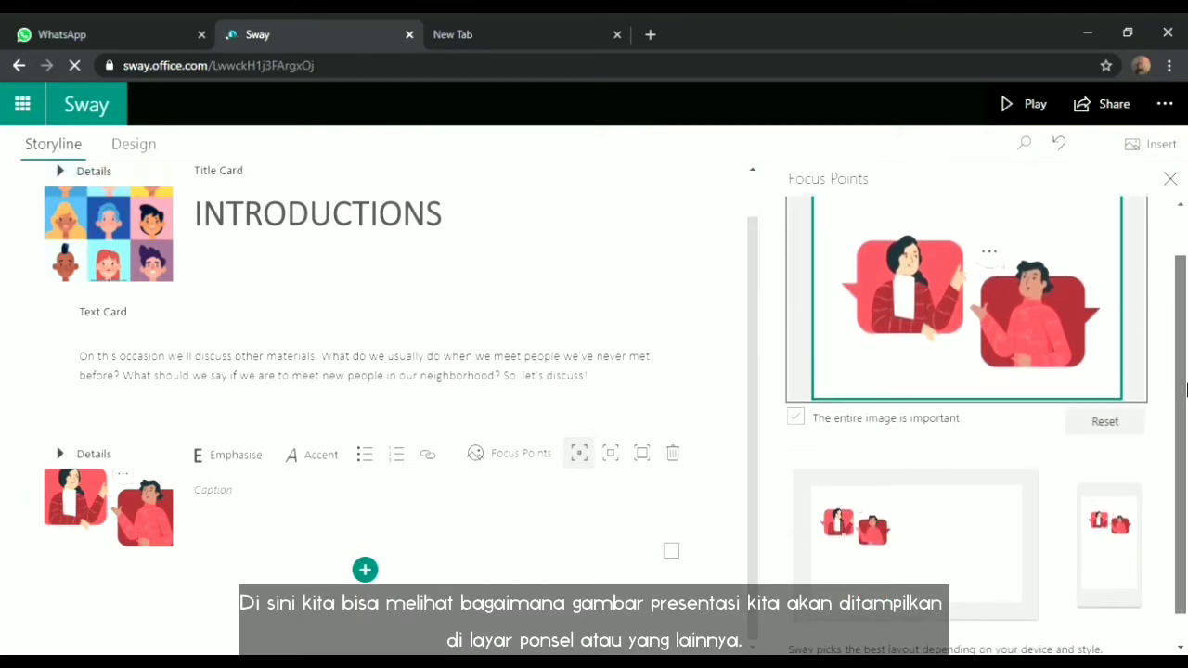
drag(1185, 391, 1185, 396)
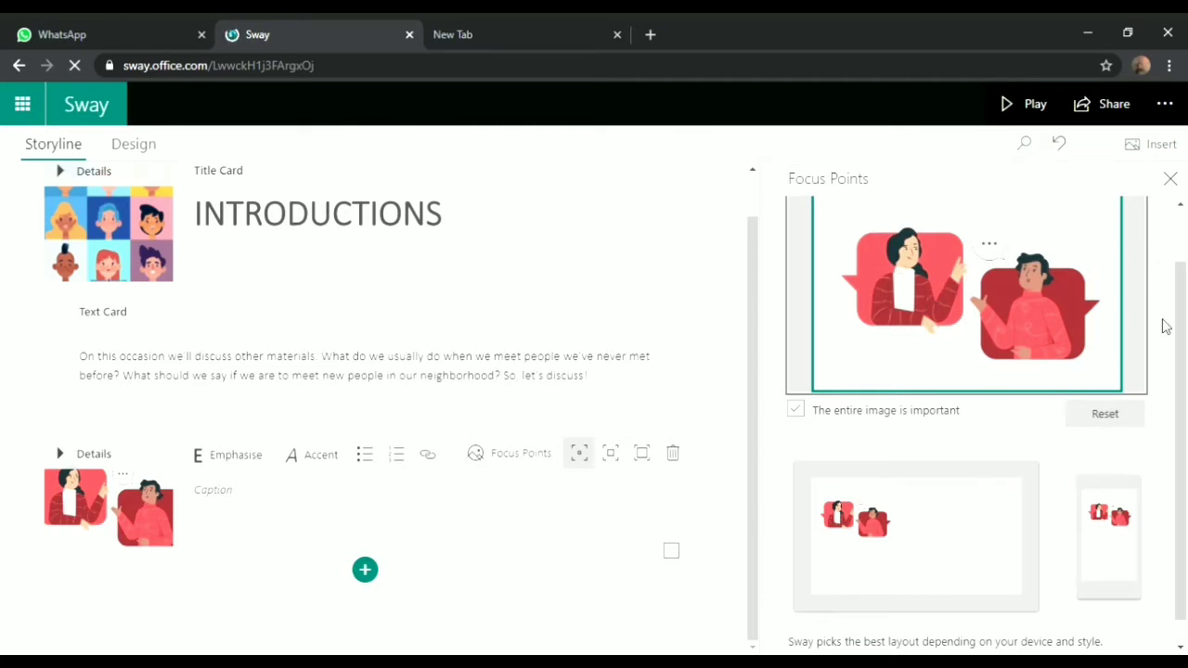
scroll(1164, 320, up, 1)
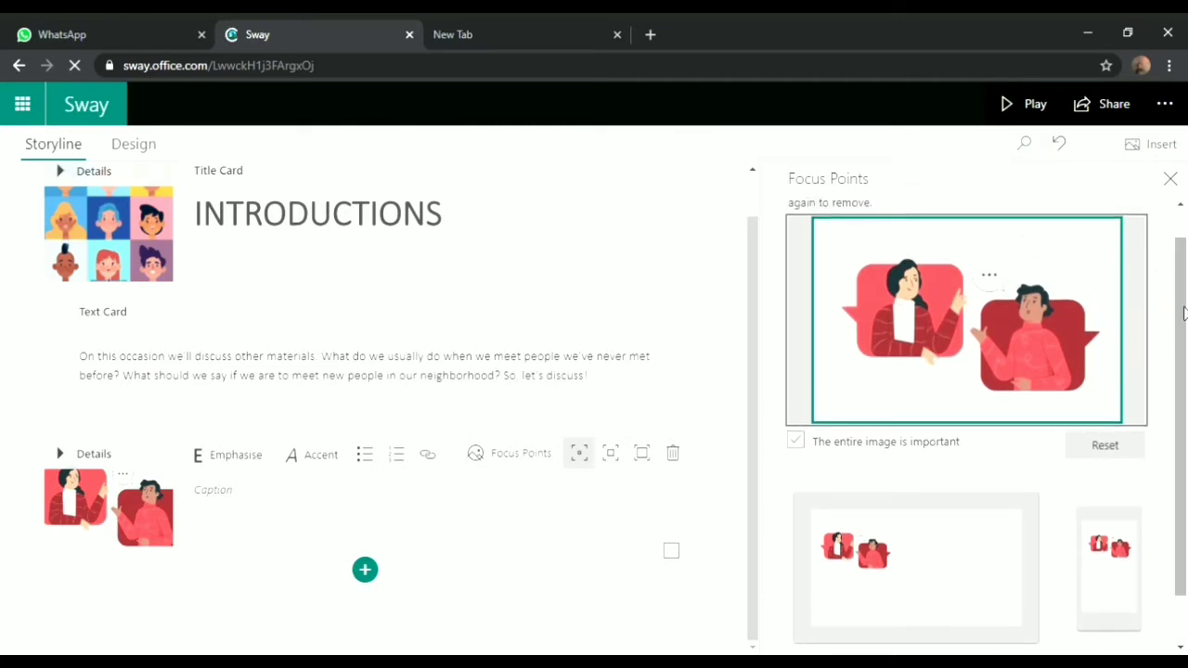
click(968, 311)
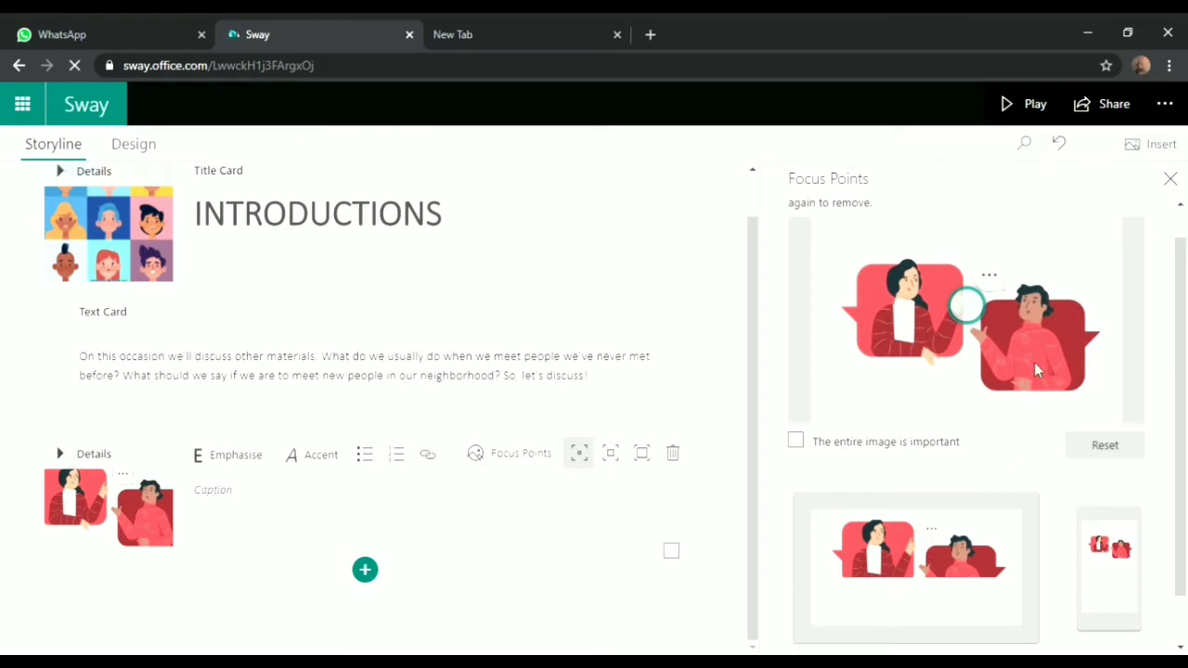
click(1058, 367)
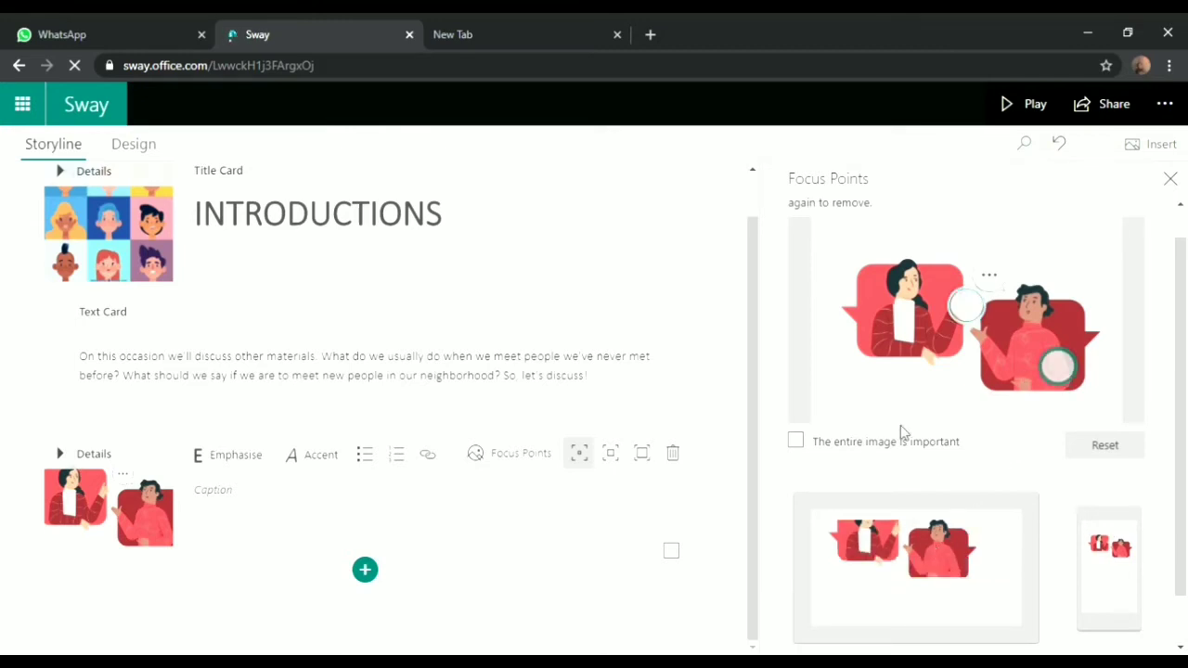
click(830, 237)
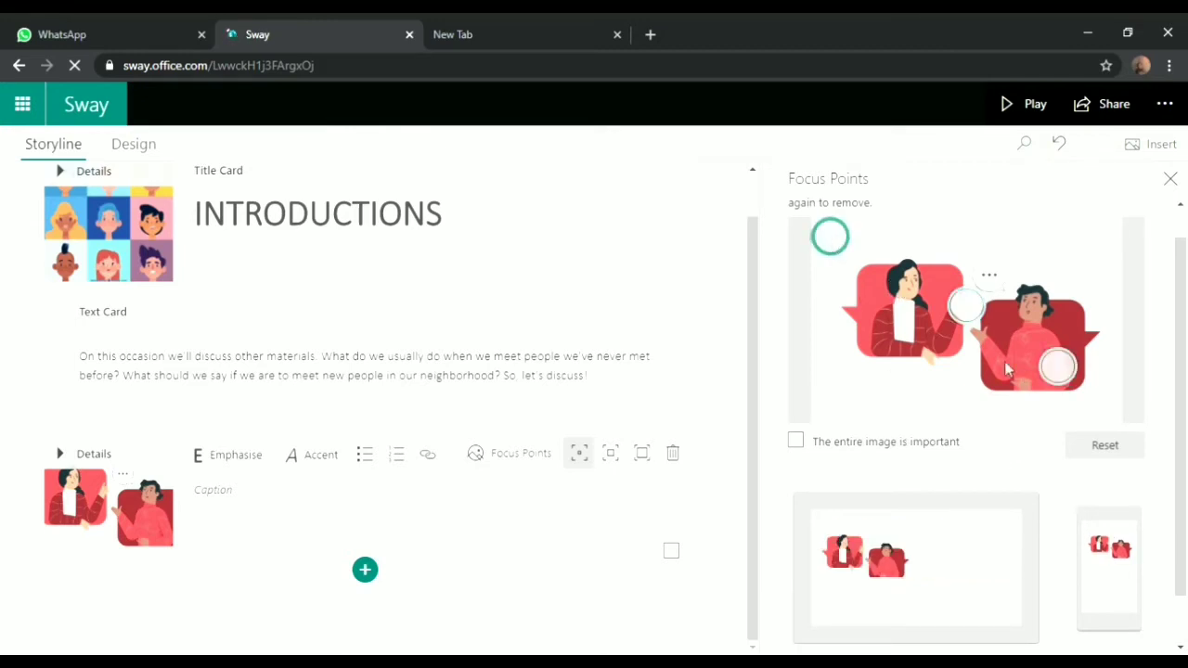
click(1058, 368)
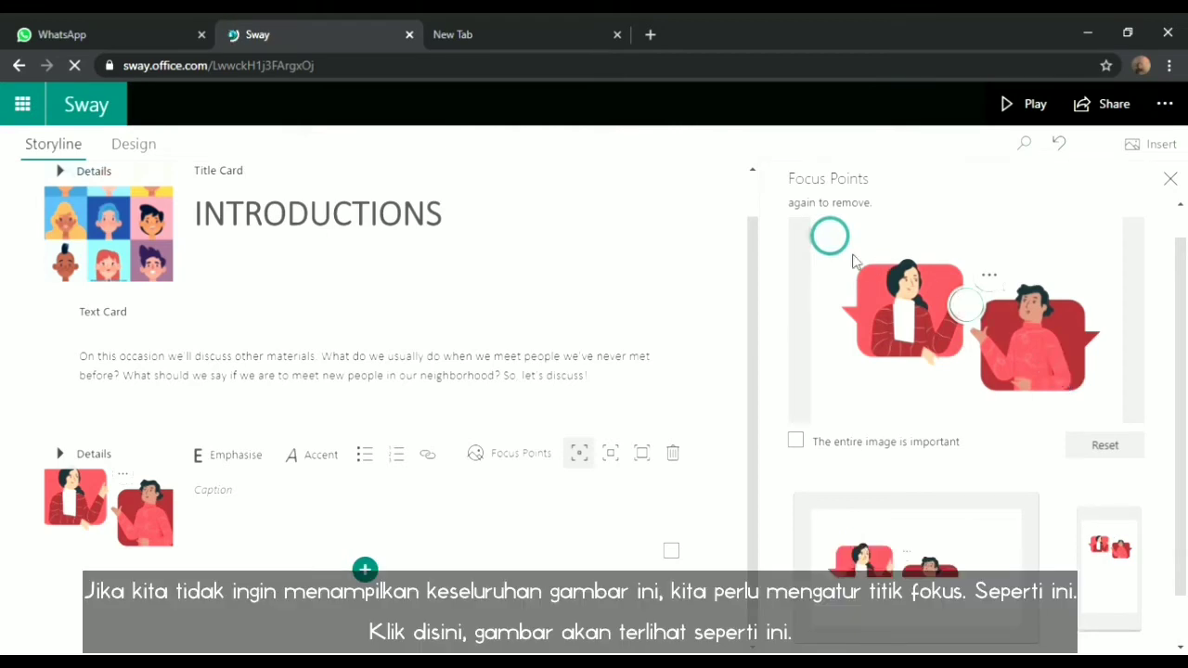
click(841, 248)
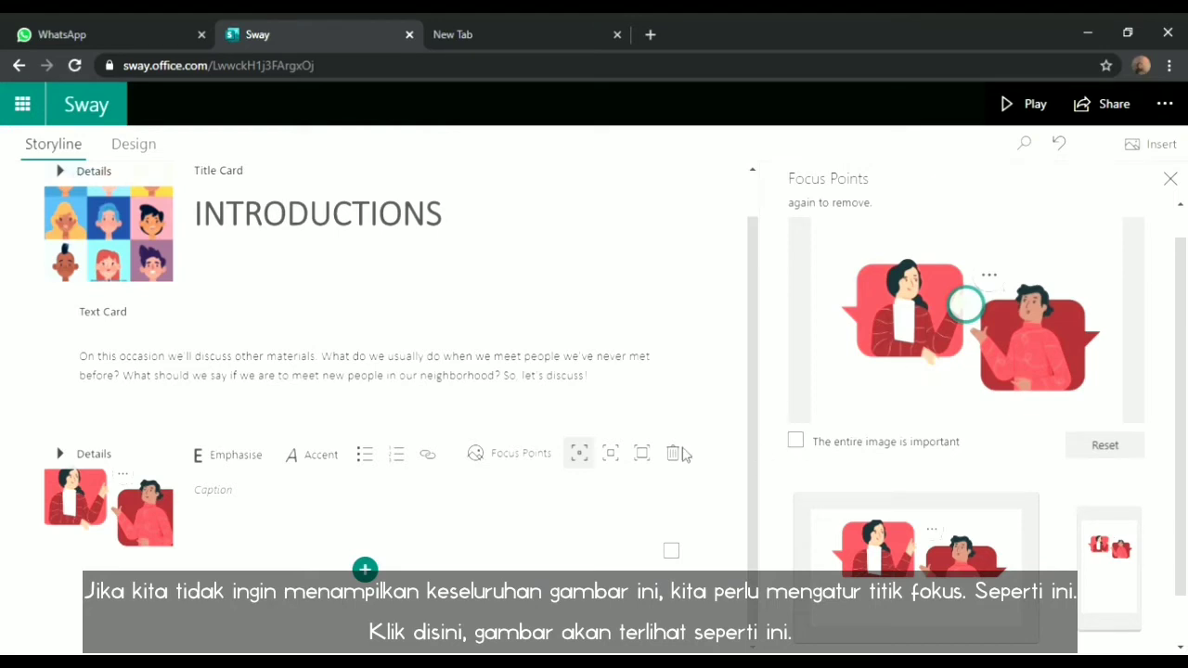
click(1170, 180)
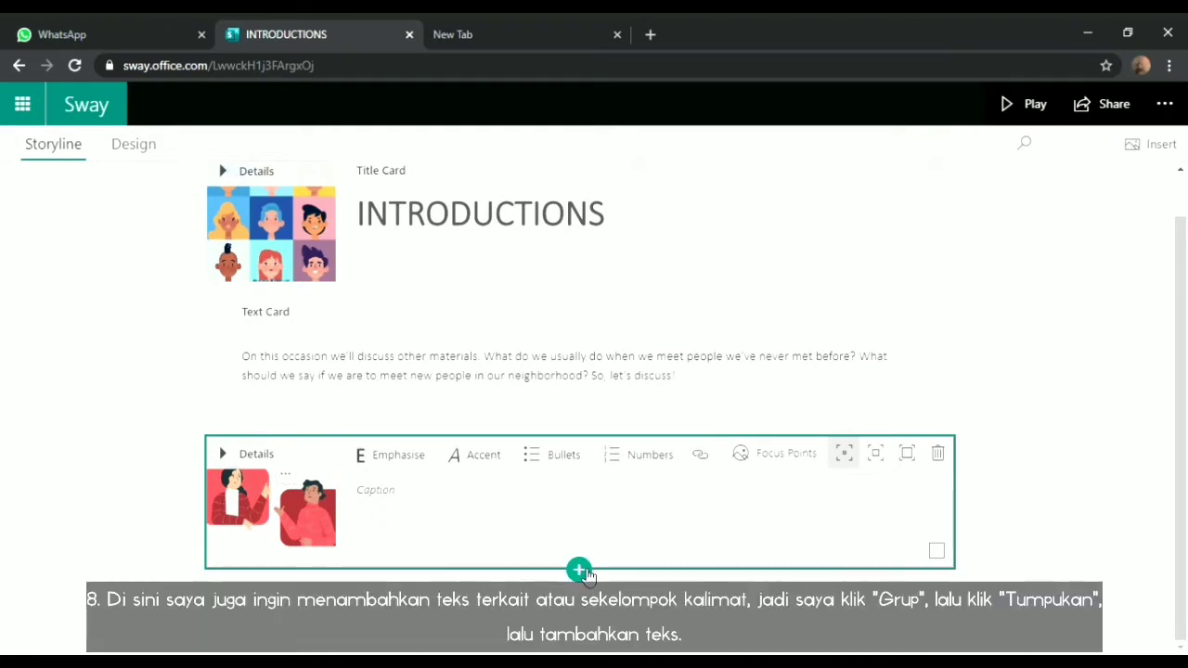
Insert a Stack group below the illustration and add a text card inside it
click(581, 570)
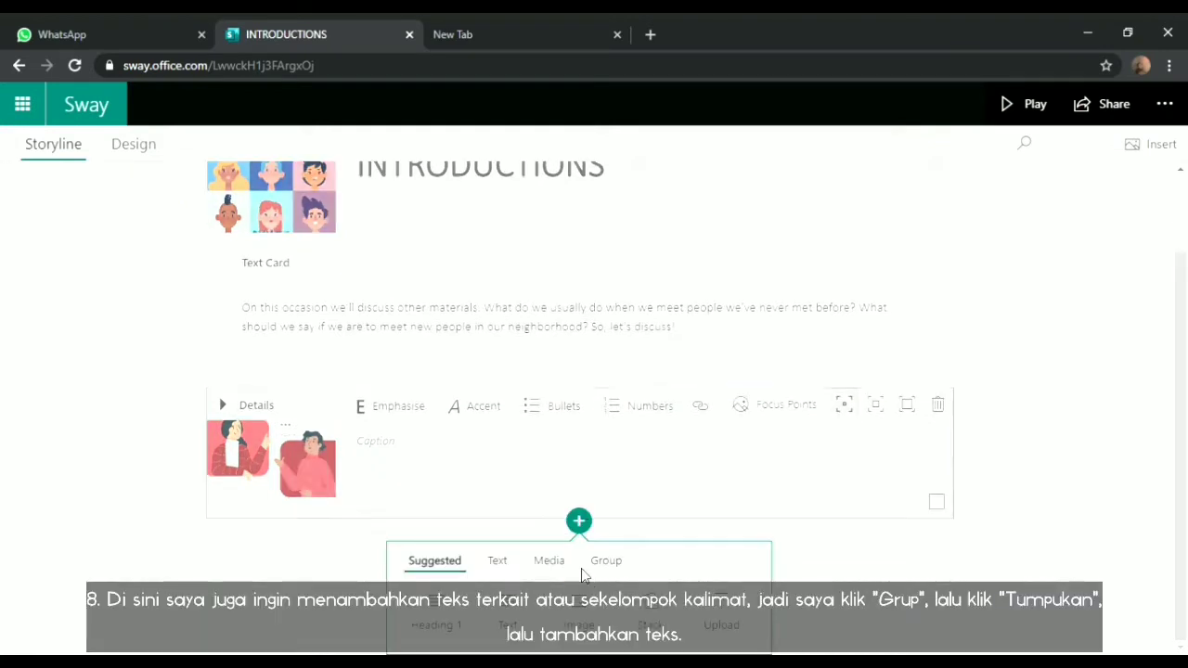
click(651, 617)
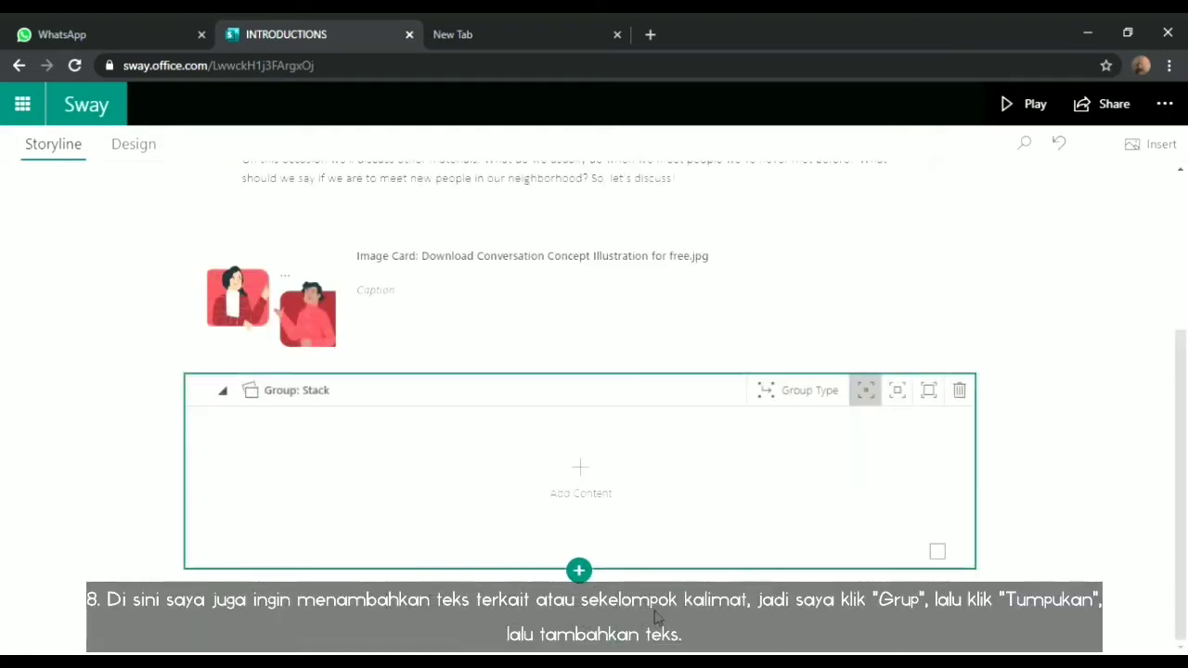
click(581, 473)
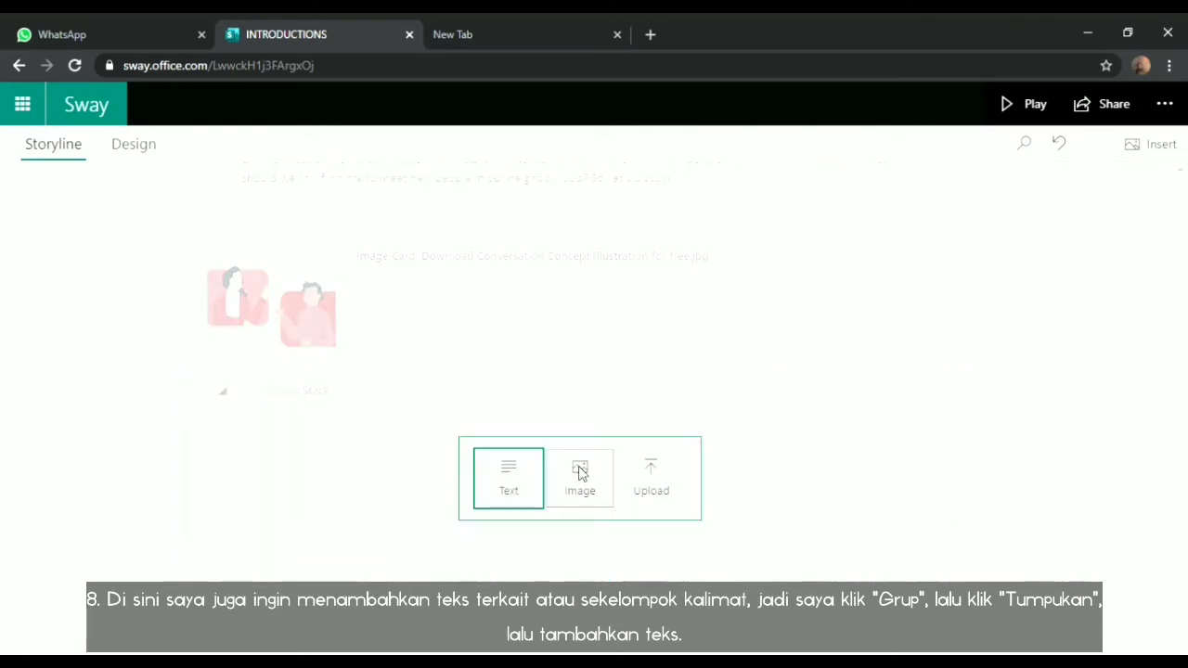
click(508, 492)
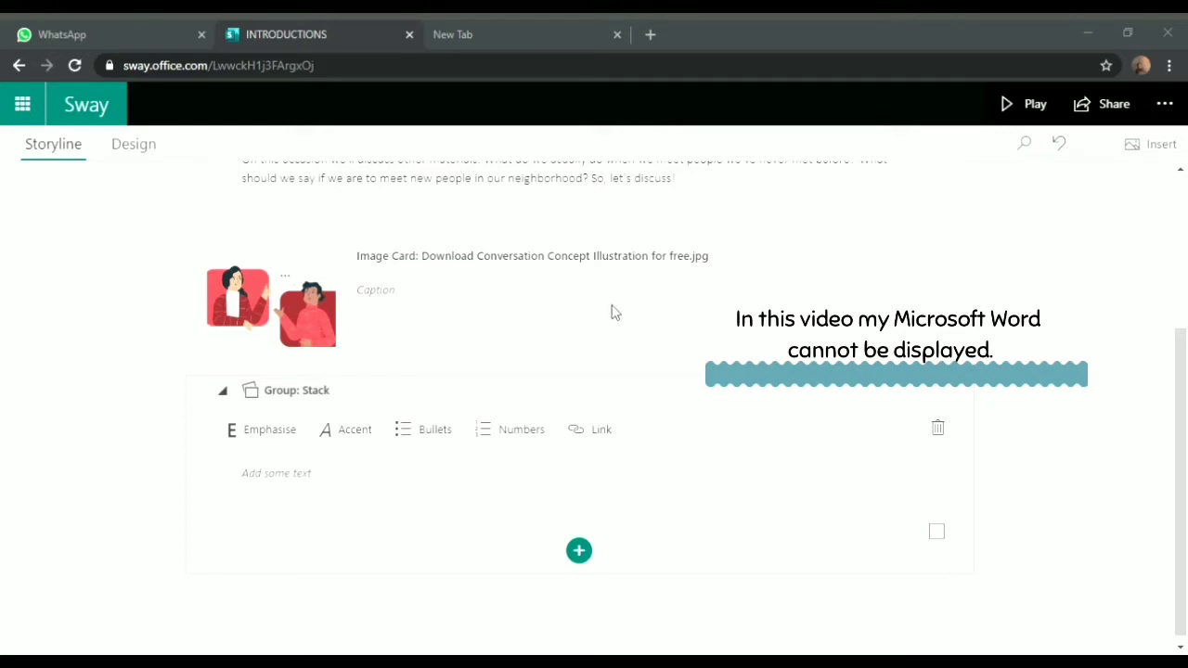
Paste the Introducing Oneself phrase list into the stack's first text card
key(alt+Tab)
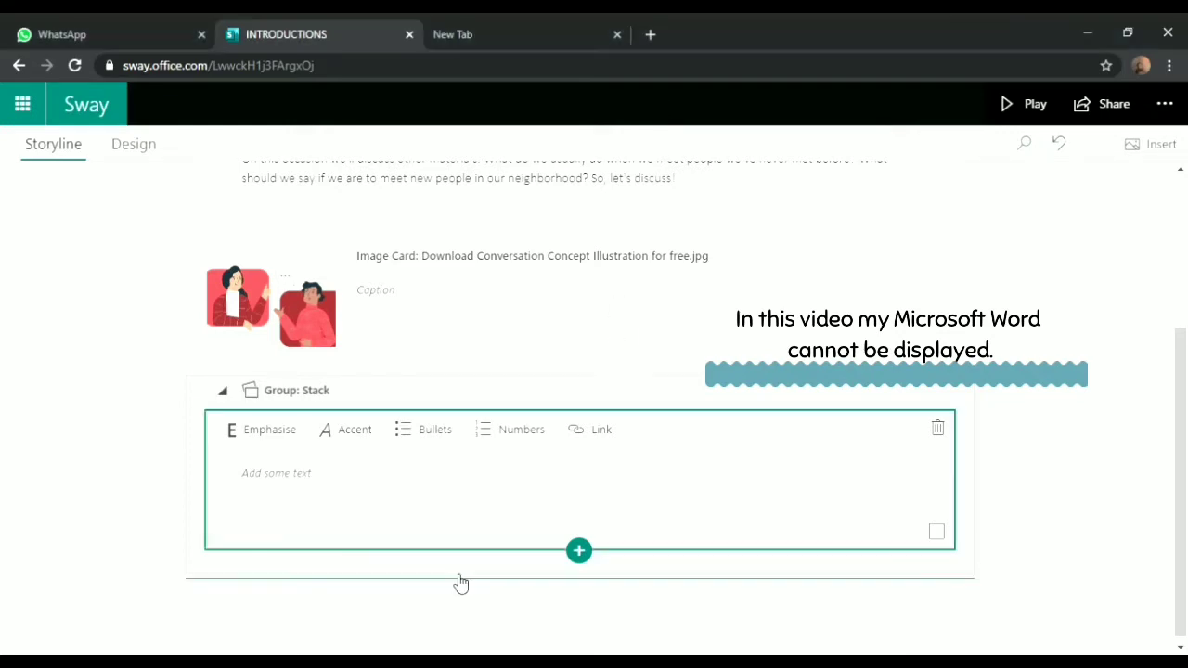
click(268, 486)
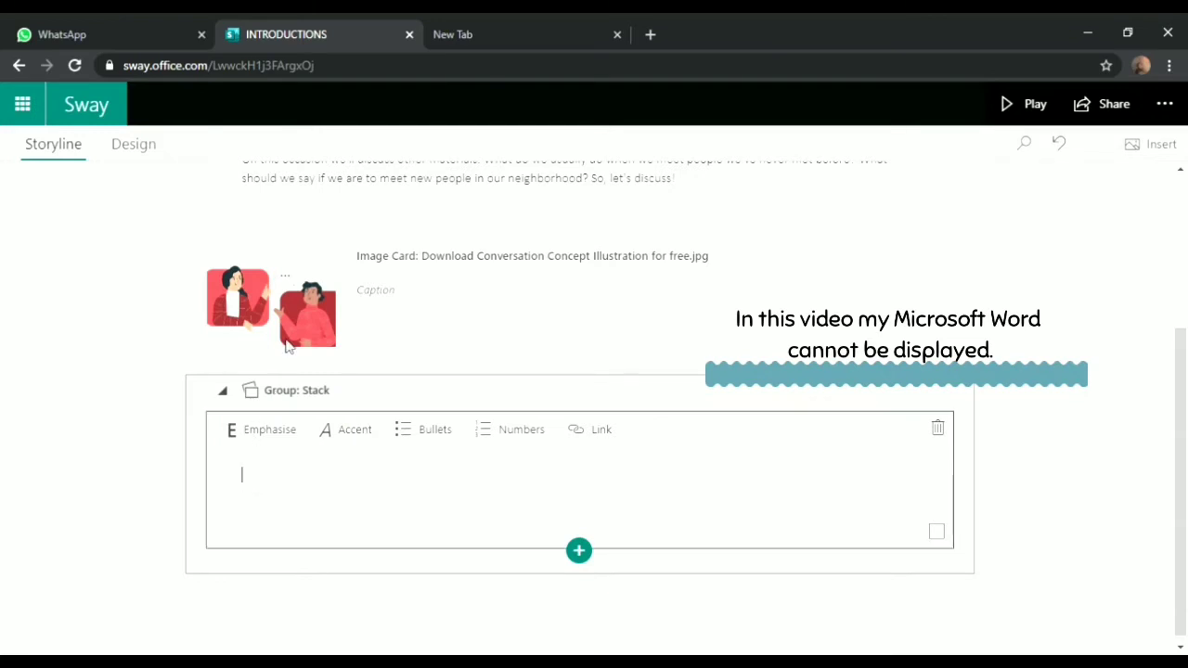
key(ctrl+v)
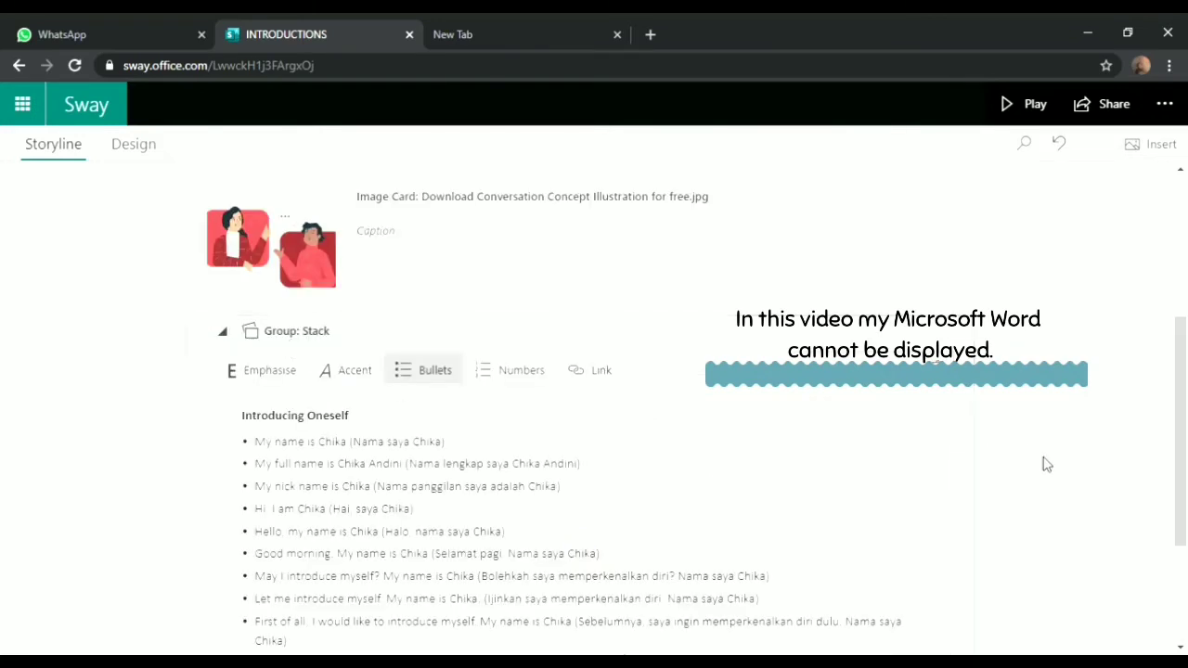
key(Return)
key(Return)
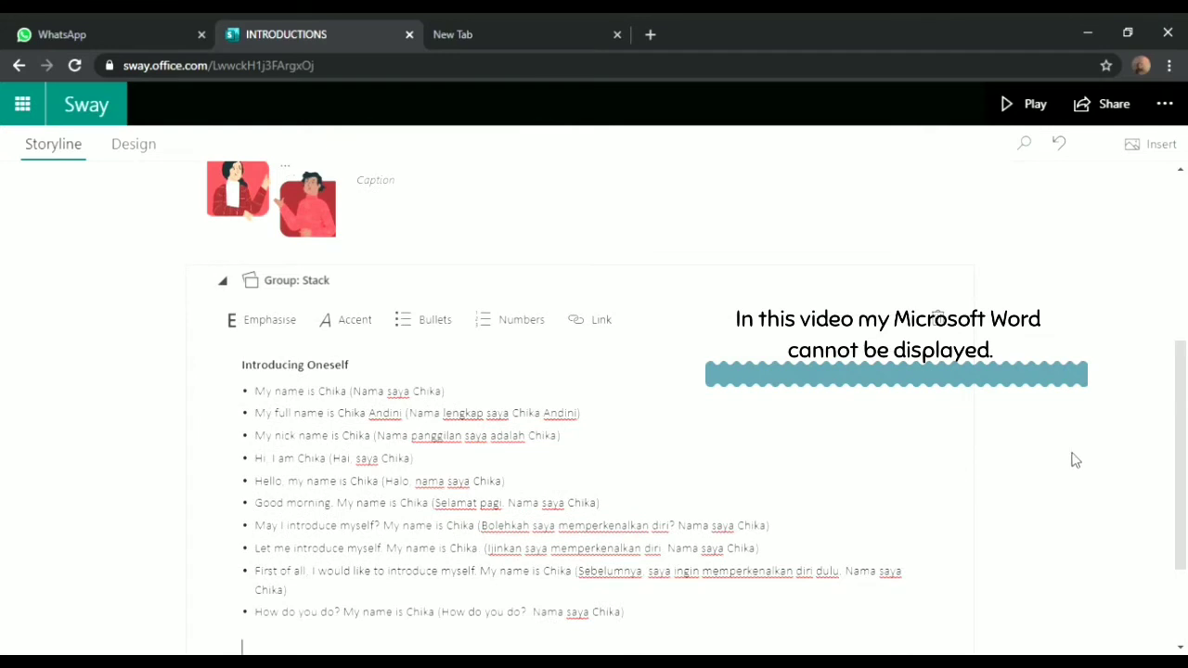
drag(1180, 431, 1180, 483)
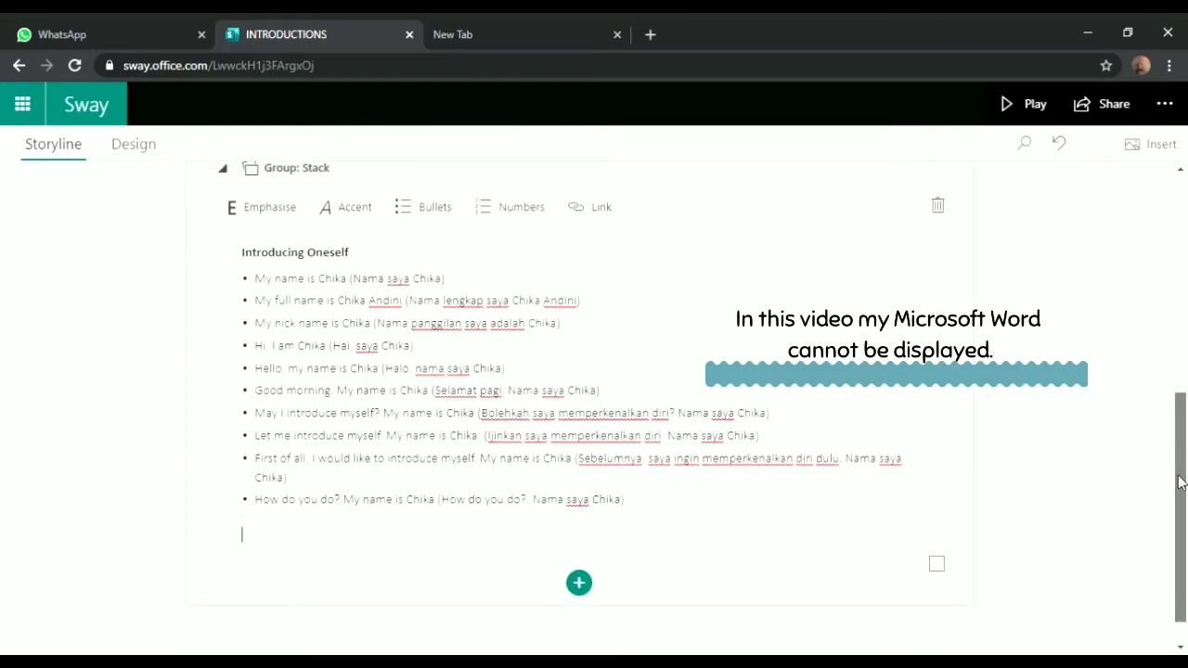
Add a second stack card with the bulleted Responses list, collapse the stack, and play the Sway
click(582, 588)
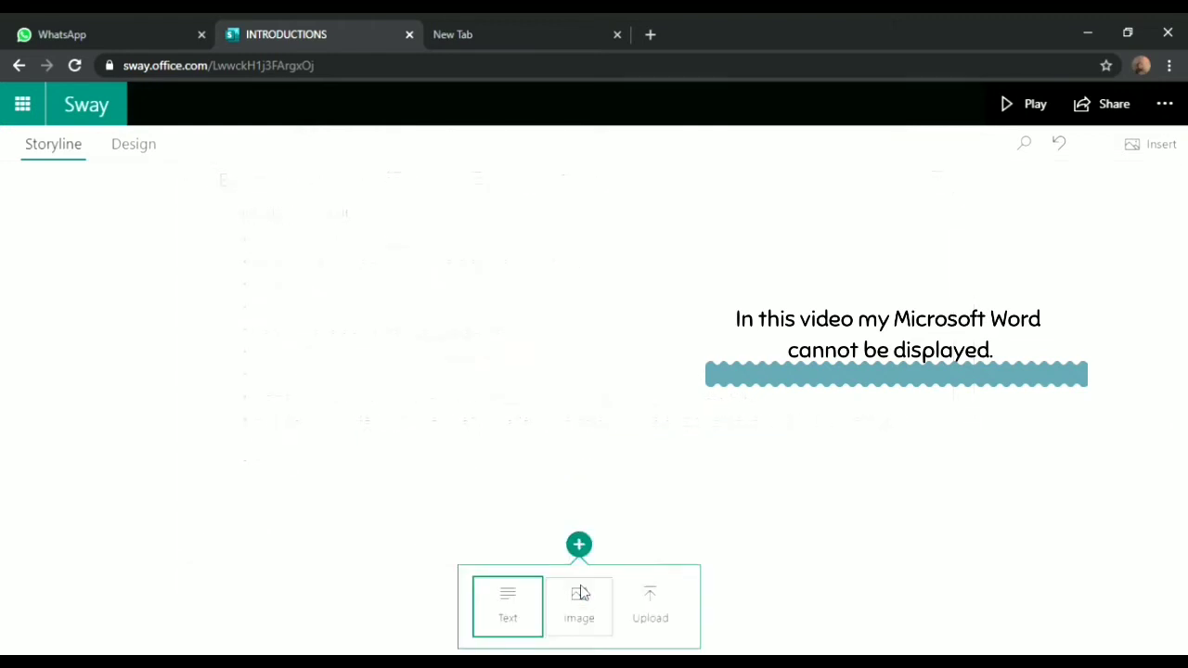
click(507, 610)
click(344, 509)
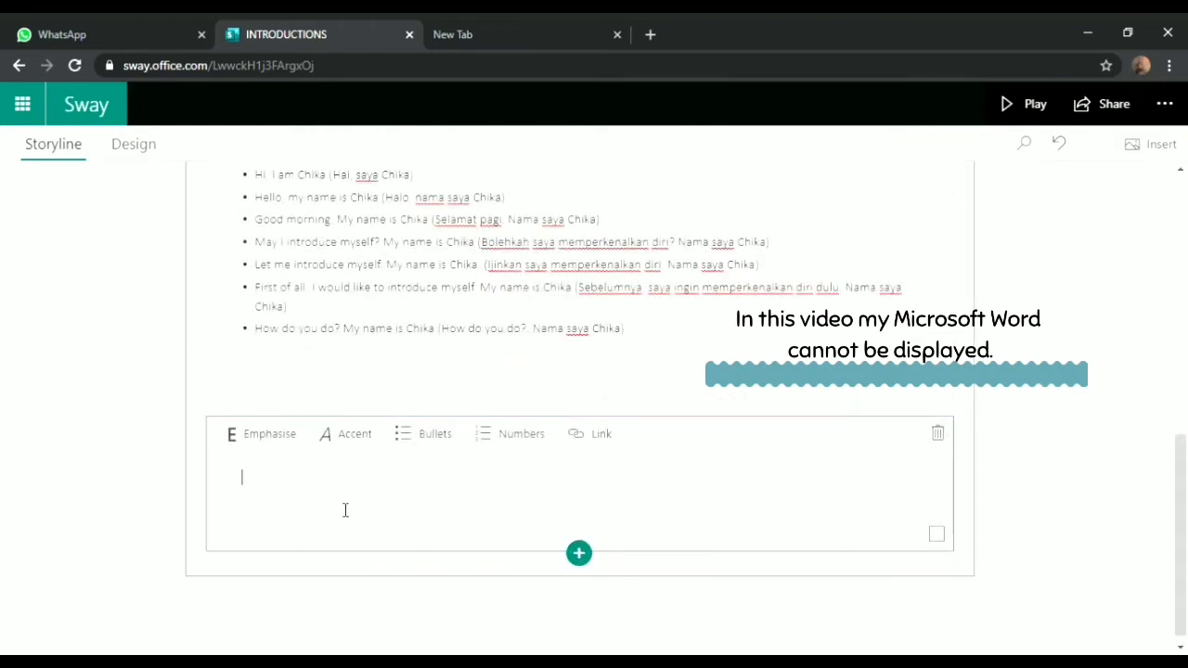
key(alt+Tab)
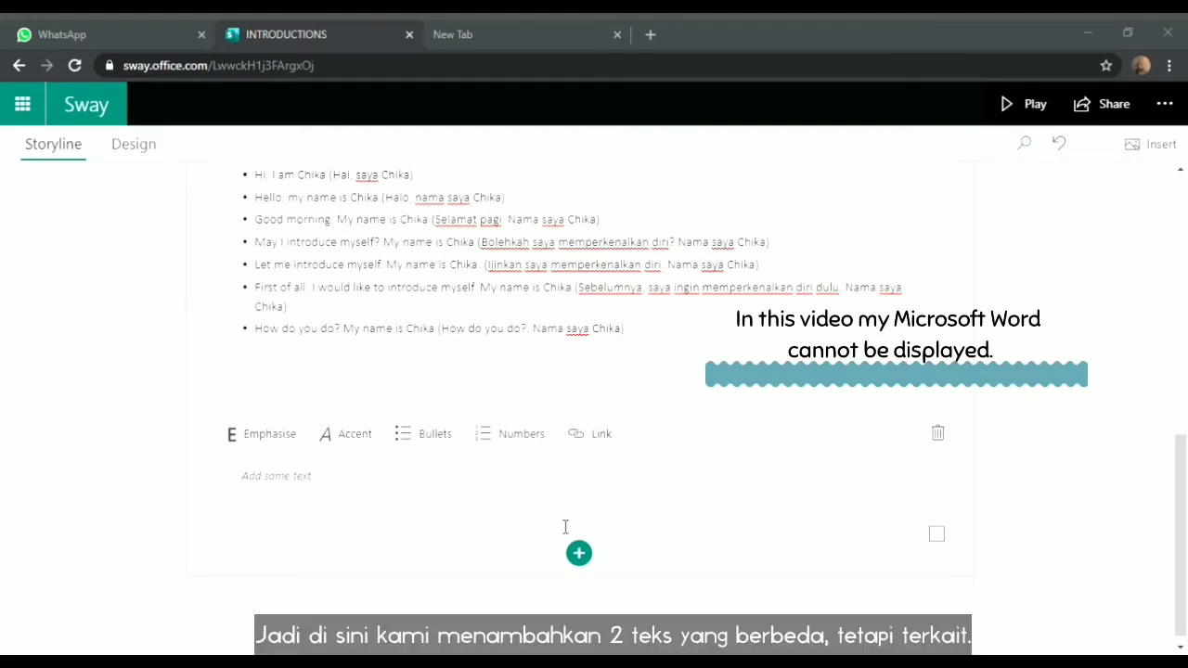
click(251, 482)
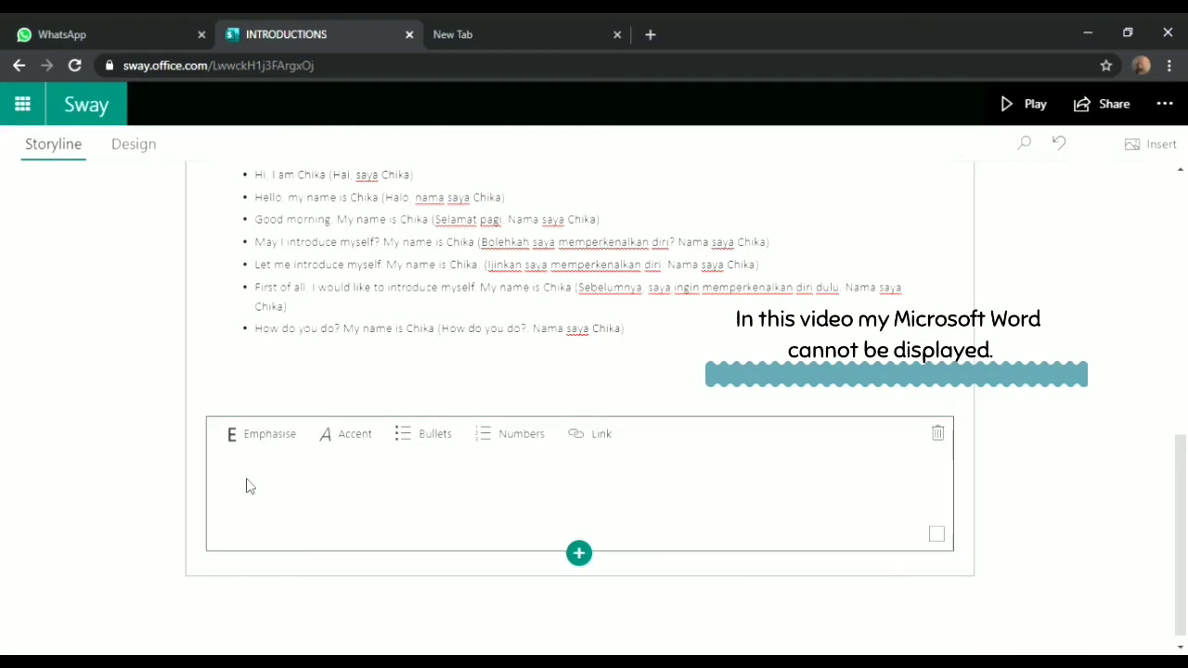
text(Responses Hi, I'm Andika. Glad to meet you. (Hai, saya Andika. Senang bertemu dengan anda) Hello. My name is Andika Pleased to meet you (Halo, nama saya Andika. Senang bertemu dengan anda) Good morning. I am Andika How do you do? (Selamat pagi. Nama saya Andika. How do you do?) How do you do? My name is Andika. Nice to meet you (How do you do?. Nama saya Andika. Senang bertemu dengan anda))
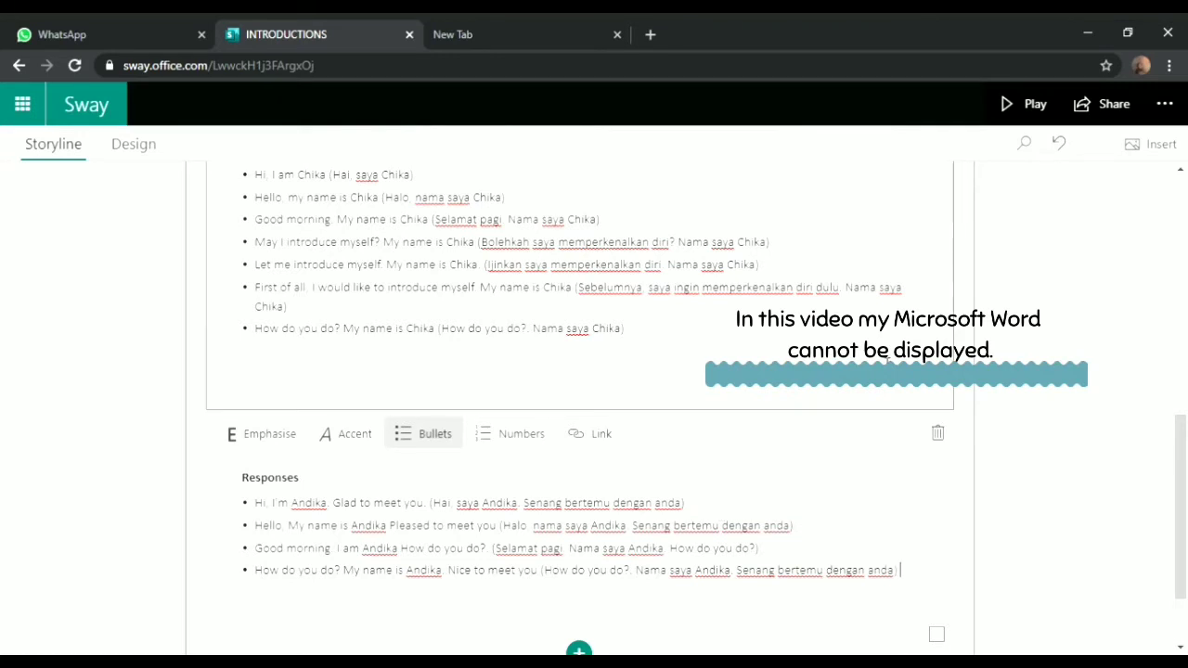
drag(1179, 491, 1185, 371)
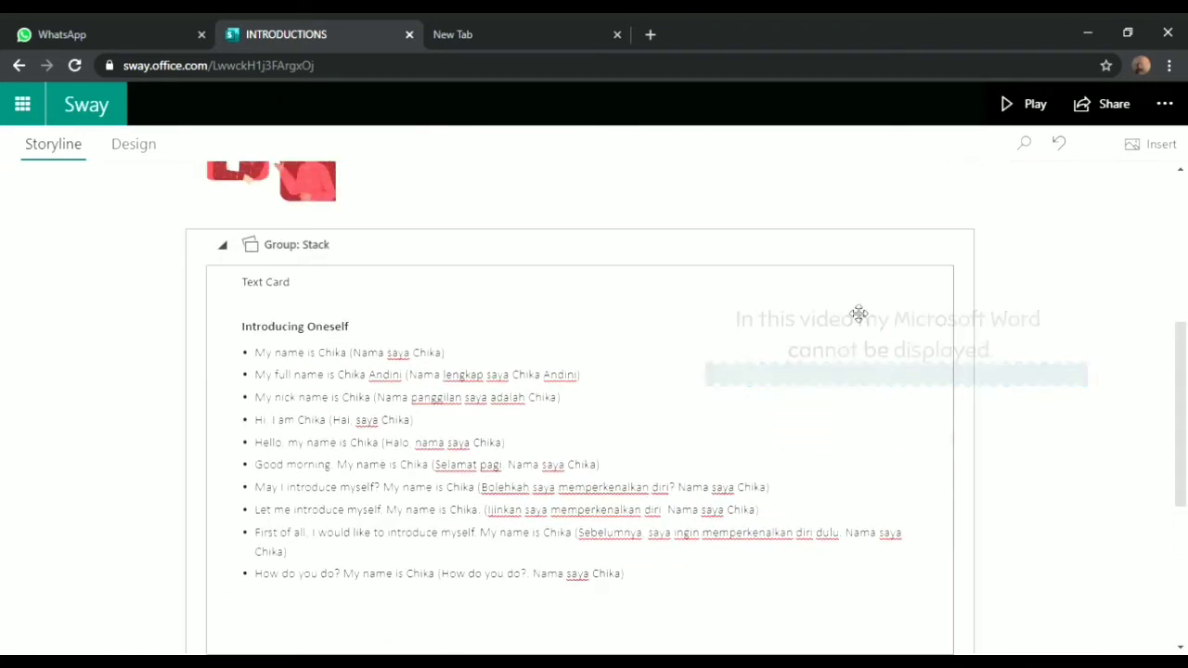
click(277, 257)
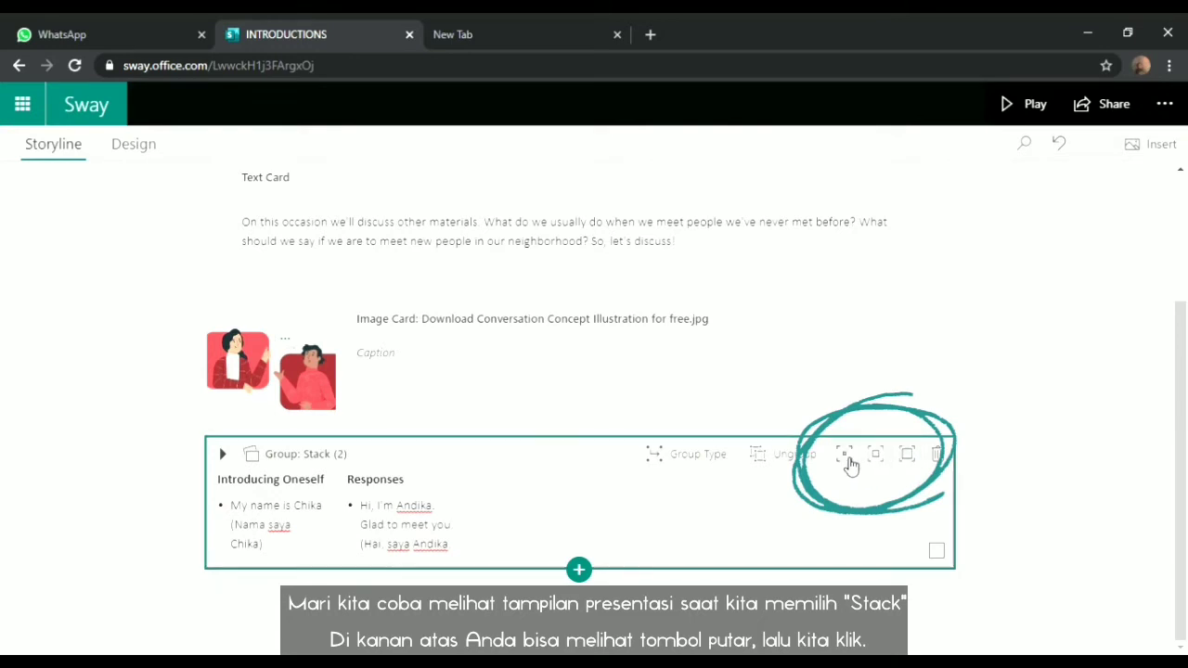
click(1009, 102)
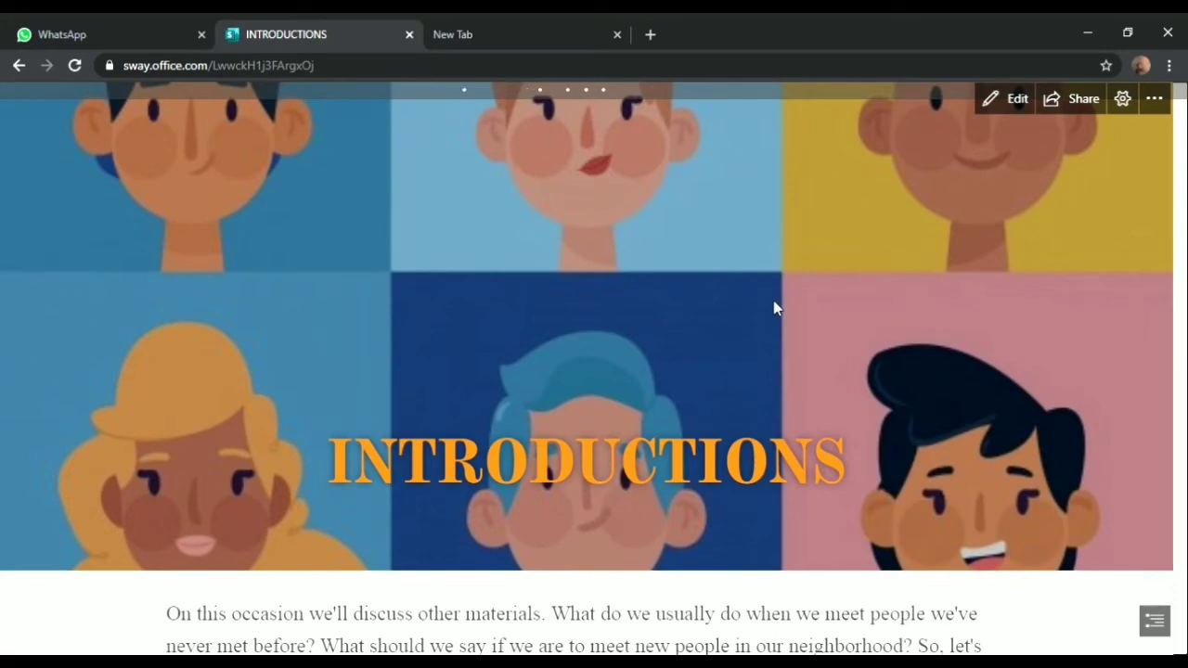
In the preview, flip the stack between Introducing Oneself and Responses, then return to the Storyline editor
scroll(776, 308, down, 5)
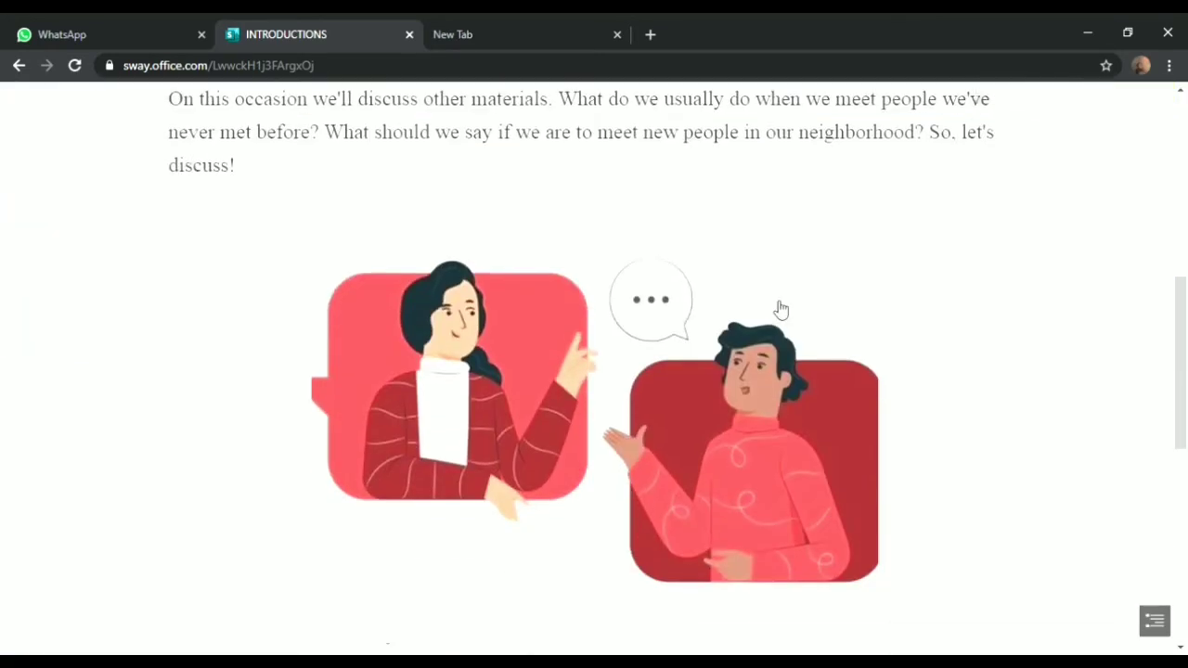
scroll(777, 308, down, 3)
scroll(779, 310, up, 3)
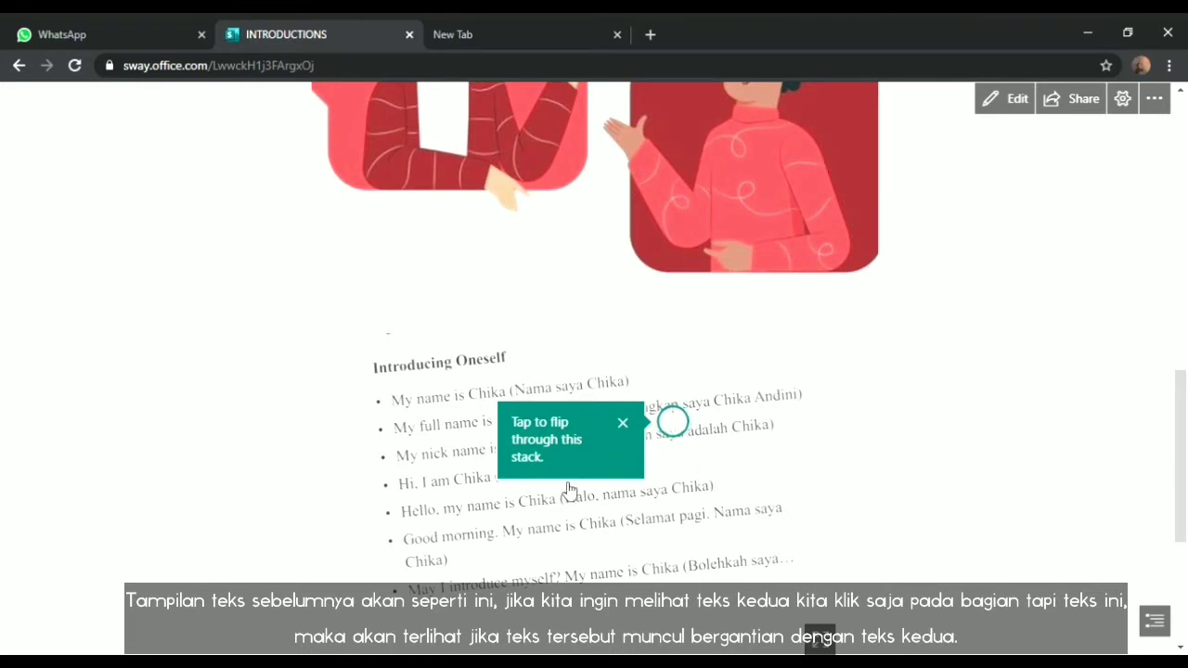
click(822, 496)
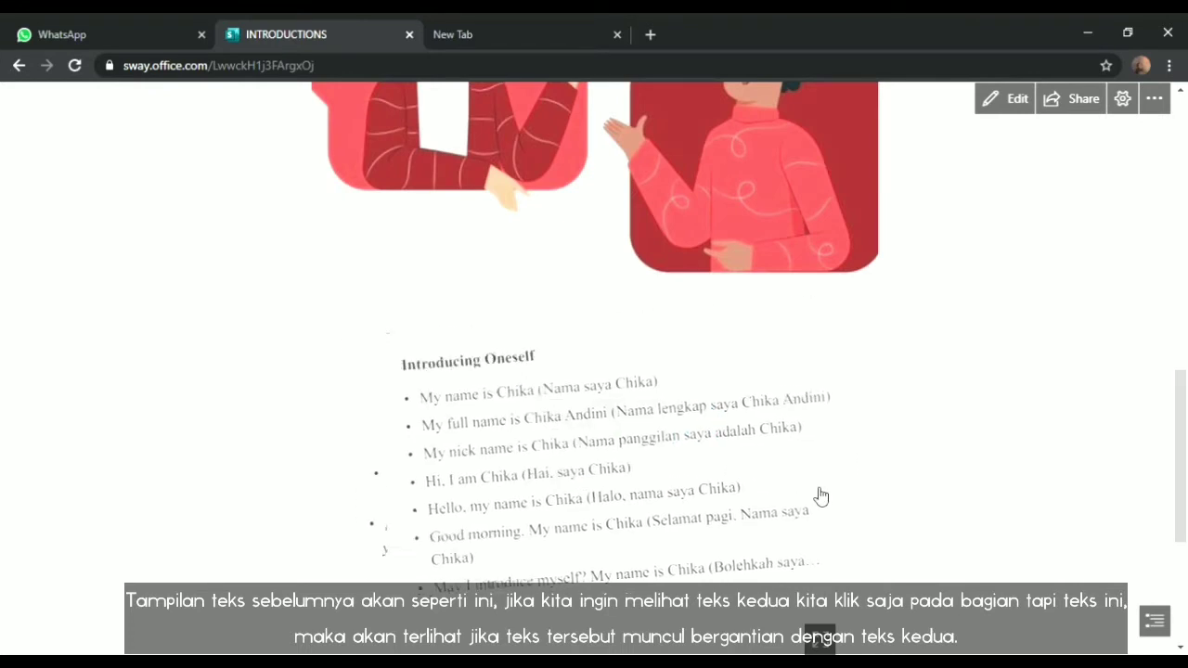
click(816, 494)
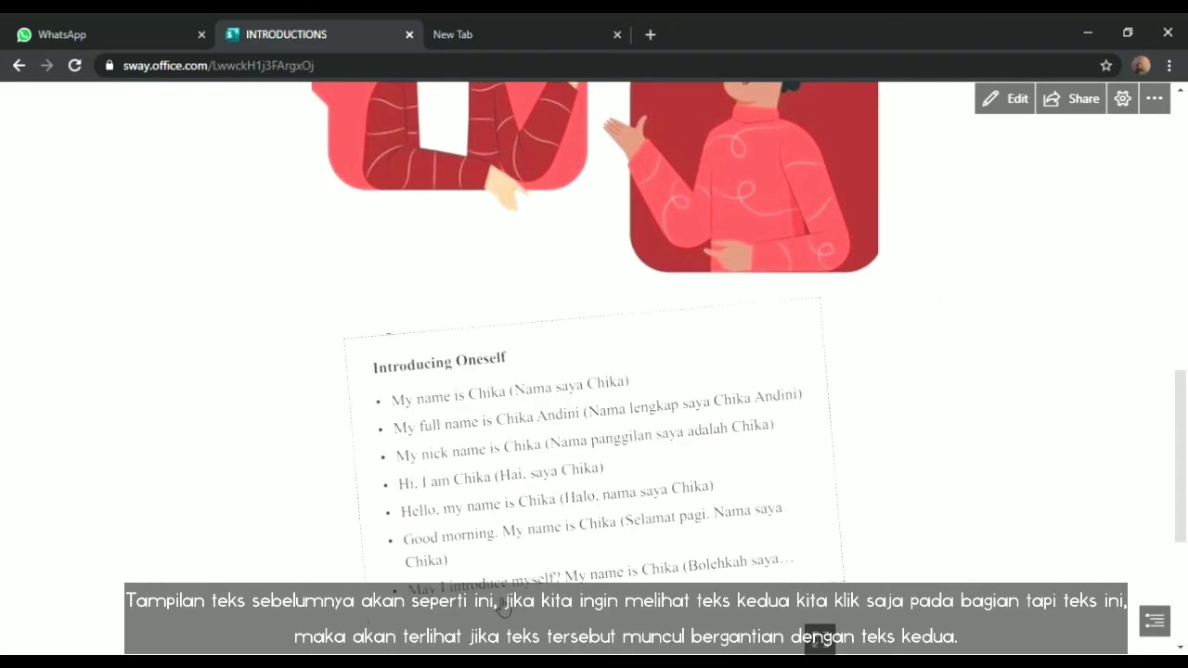
click(1007, 99)
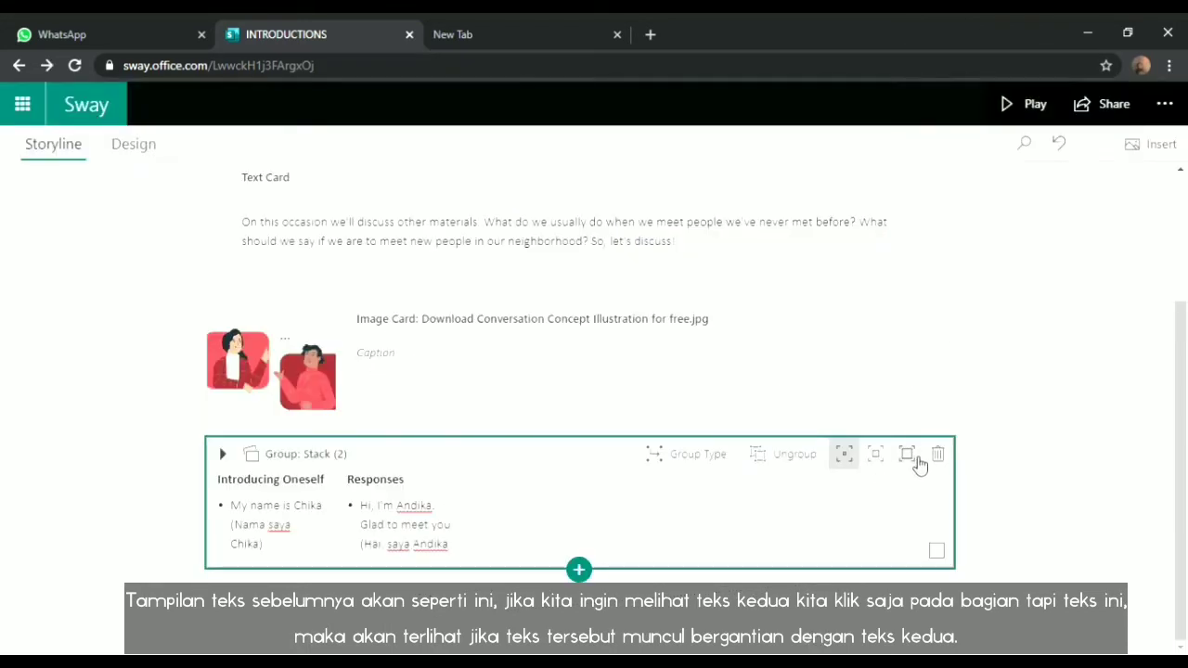
click(1023, 108)
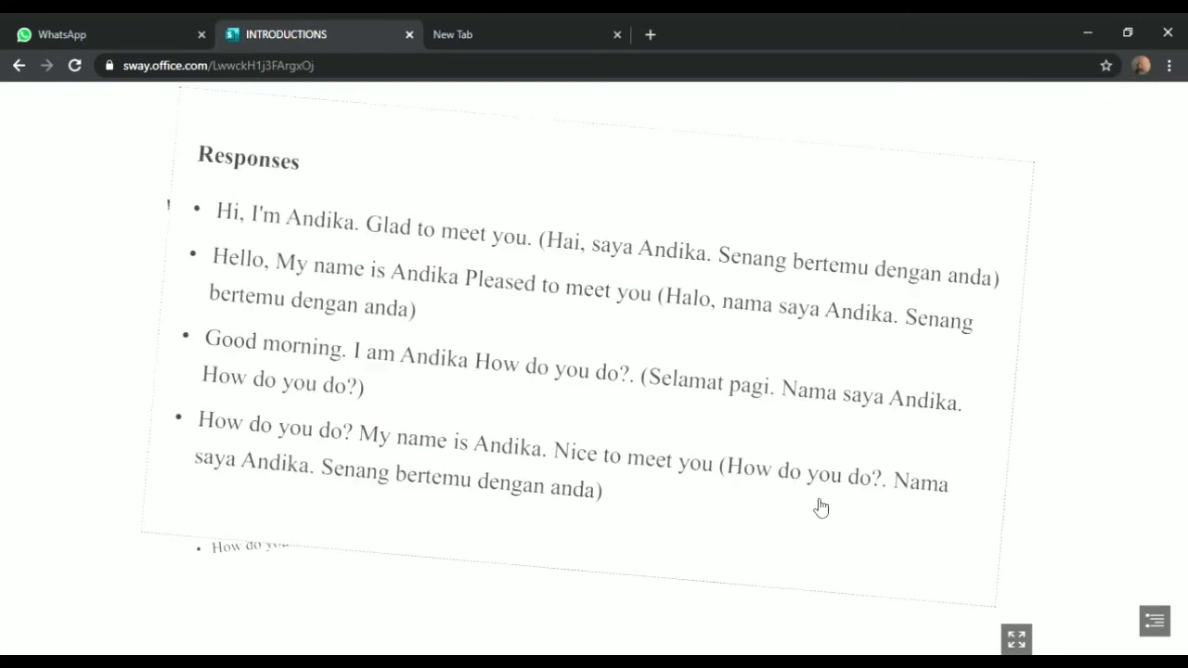
scroll(819, 507, up, 2)
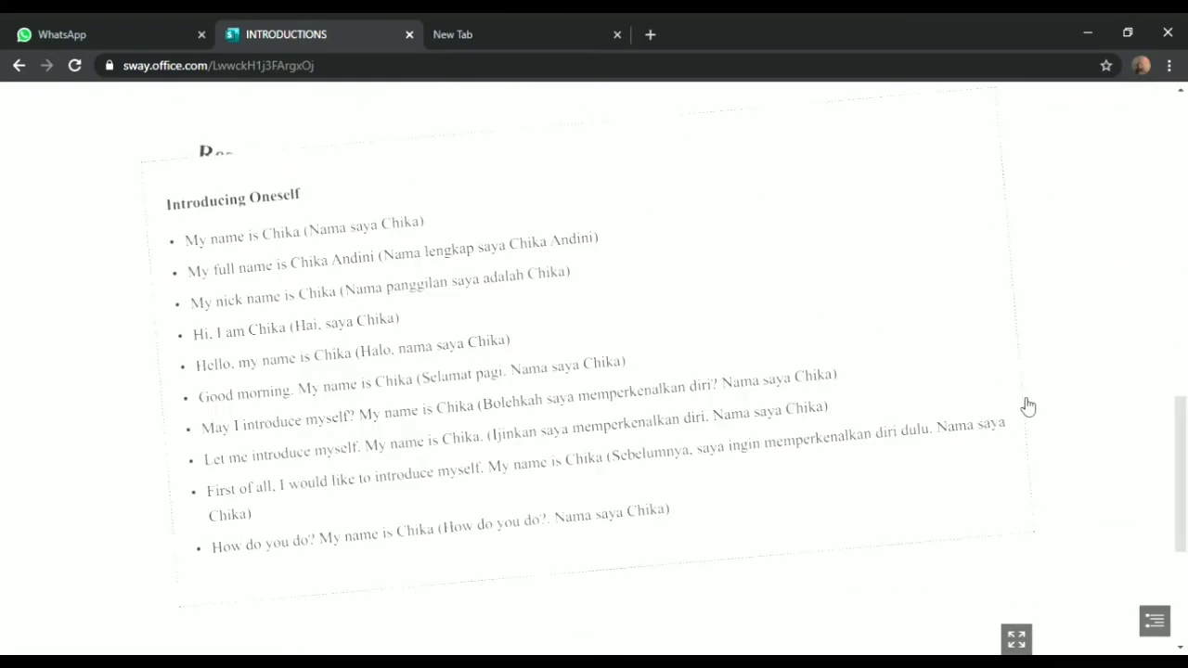
scroll(1020, 403, up, 5)
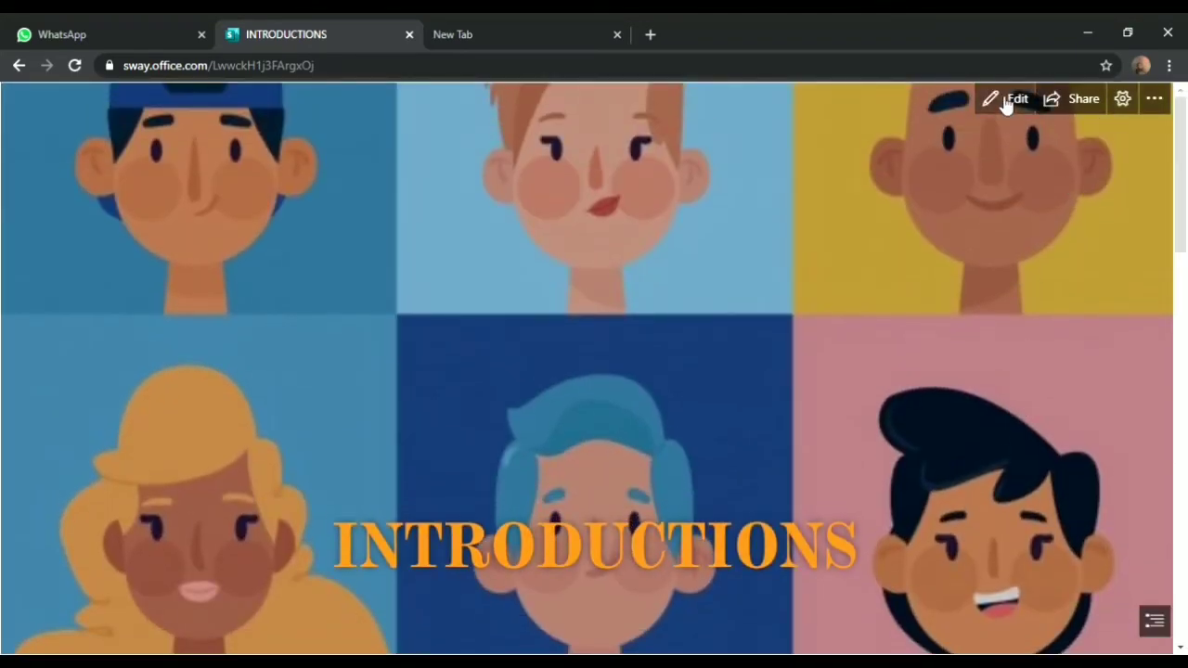
click(1005, 100)
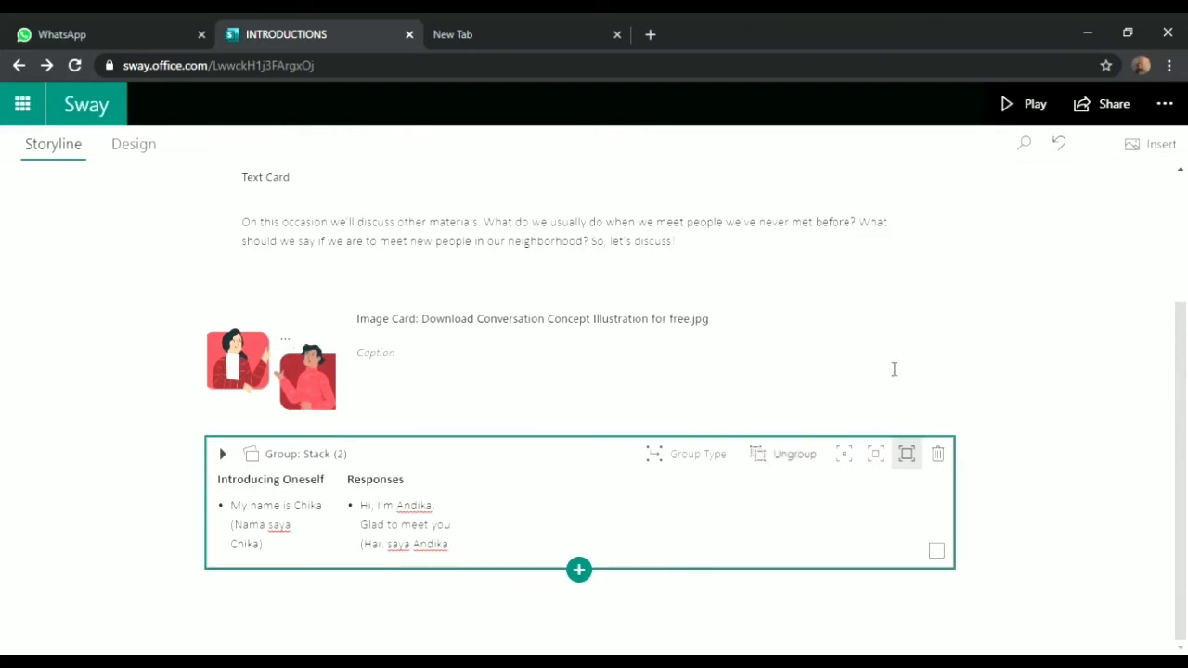
Insert an Automatic group below the stack and add an empty text card to it
click(582, 571)
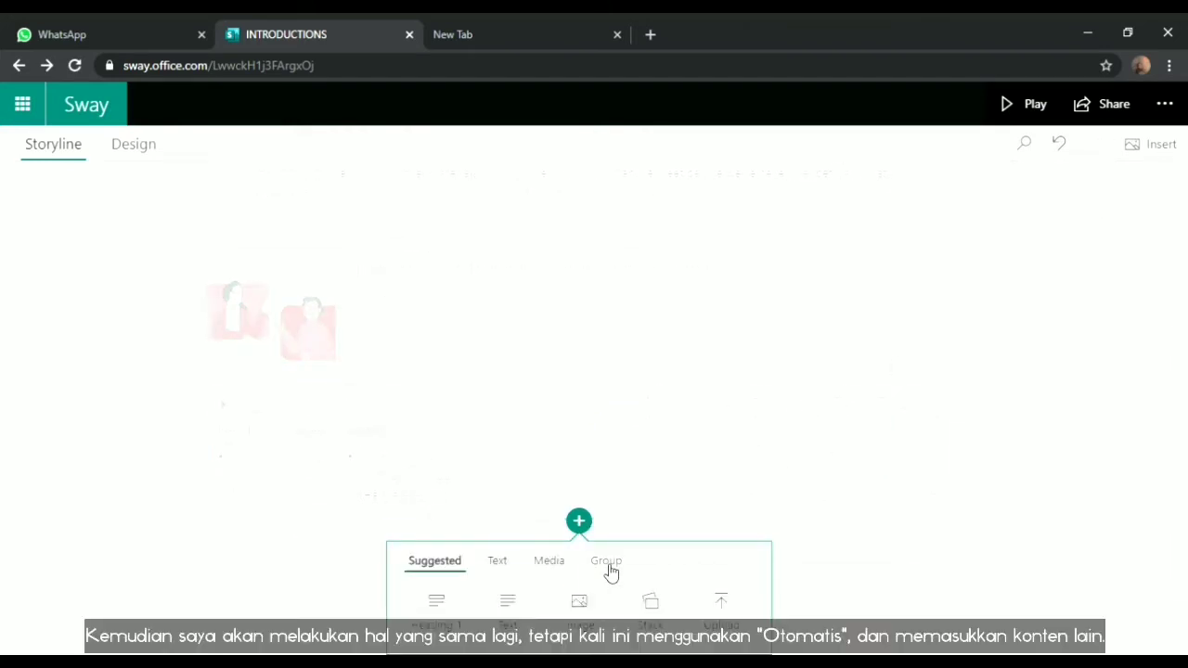
click(606, 562)
click(434, 601)
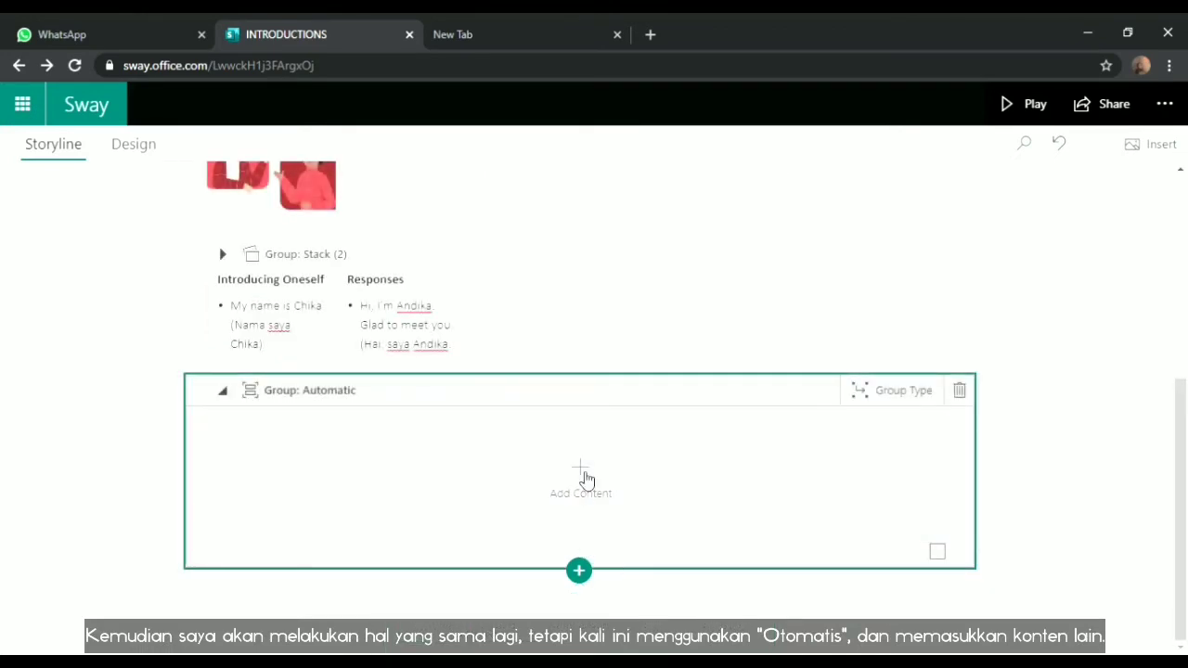
click(582, 473)
click(445, 497)
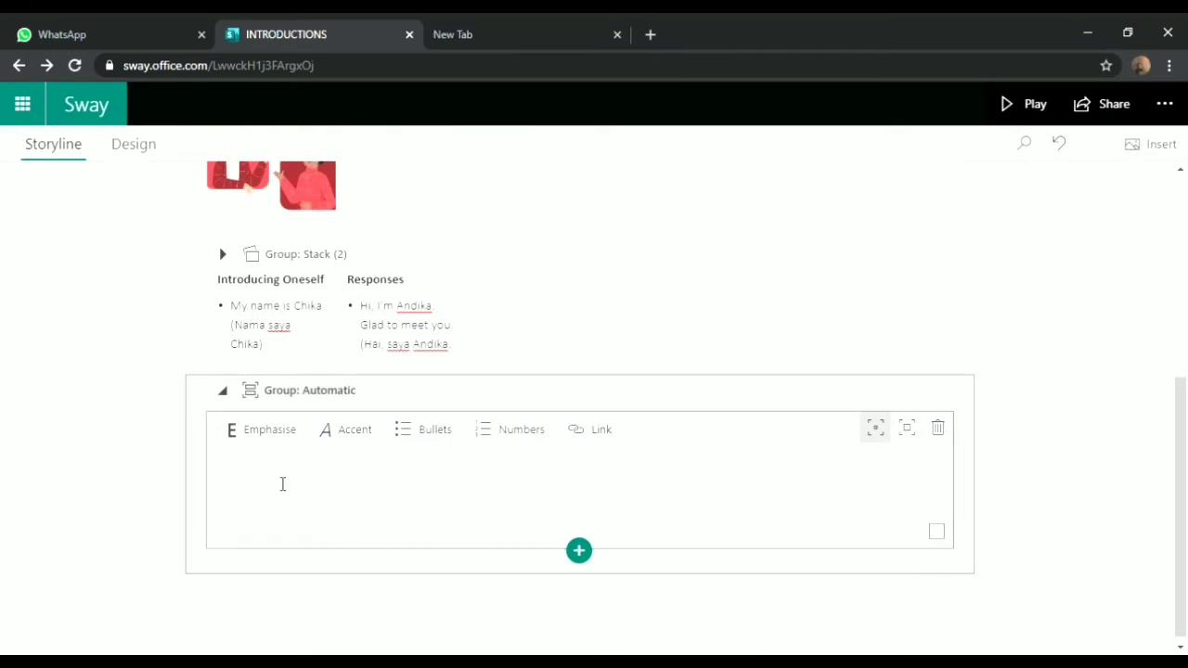
Copy the source text from another window and return focus to the empty text card
click(283, 483)
key(alt+Tab)
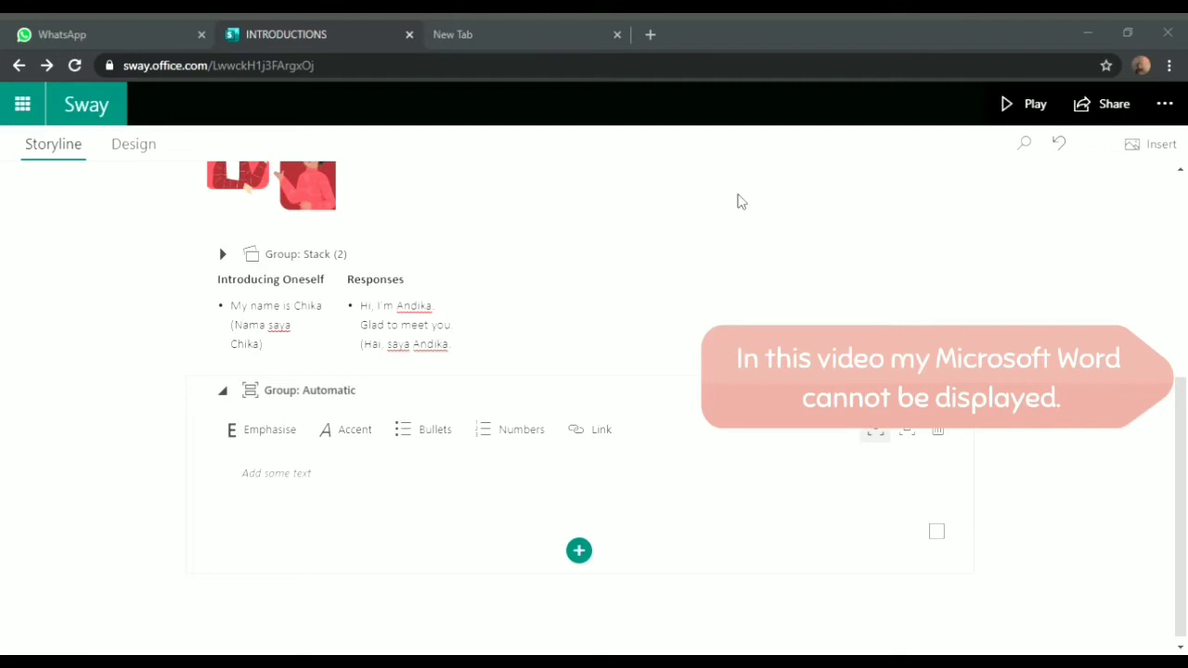
click(424, 529)
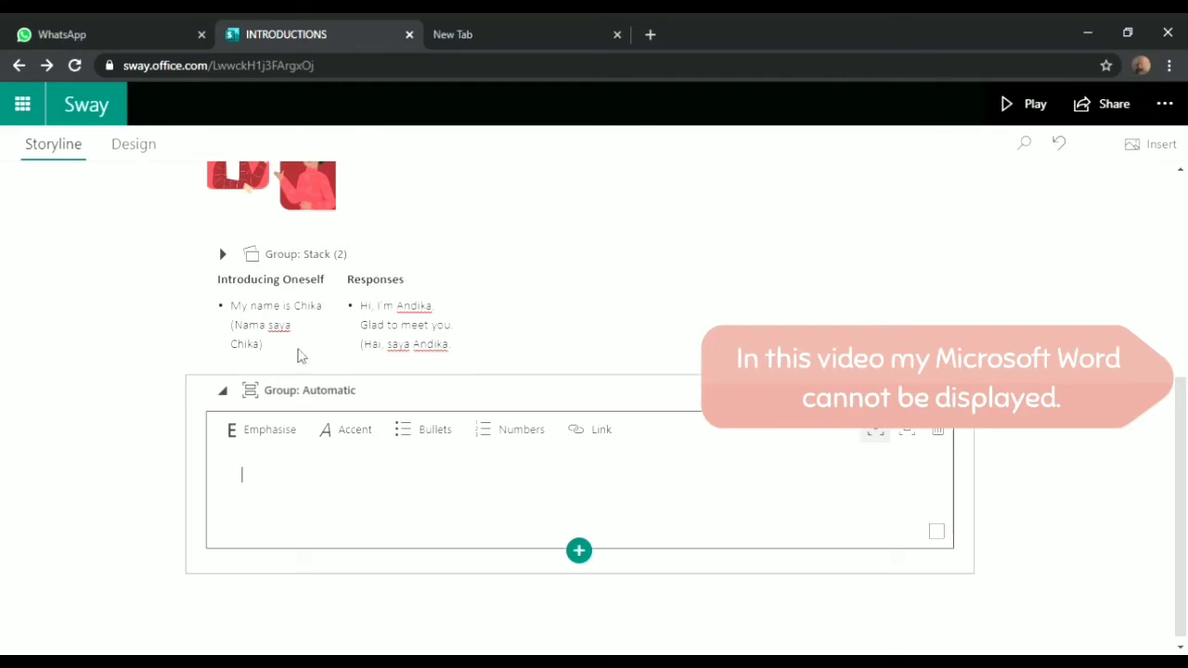
Paste the Introducing Others text into the card and give it stronger emphasis
key(ctrl+v)
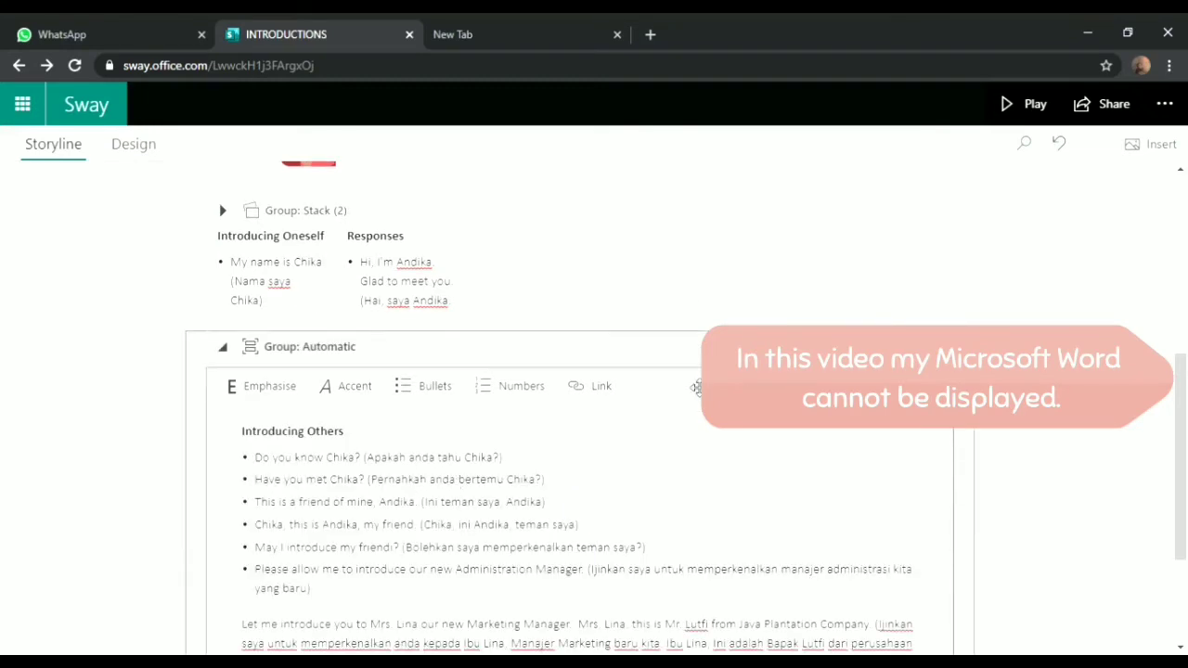
scroll(1180, 445, down, 2)
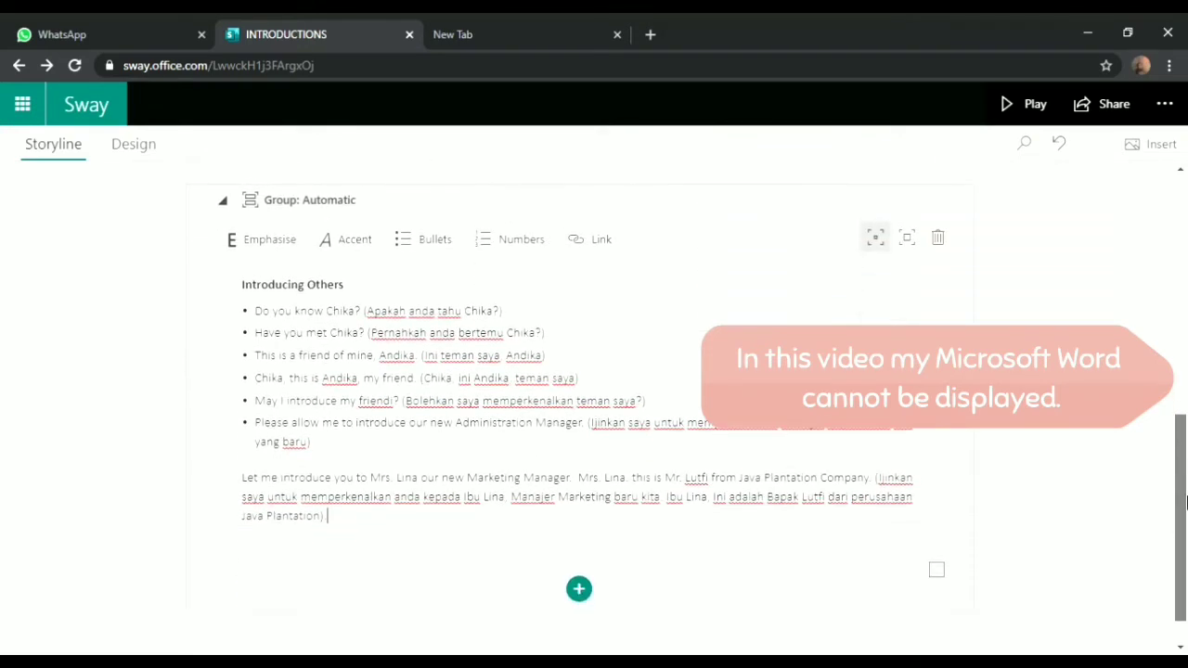
click(908, 239)
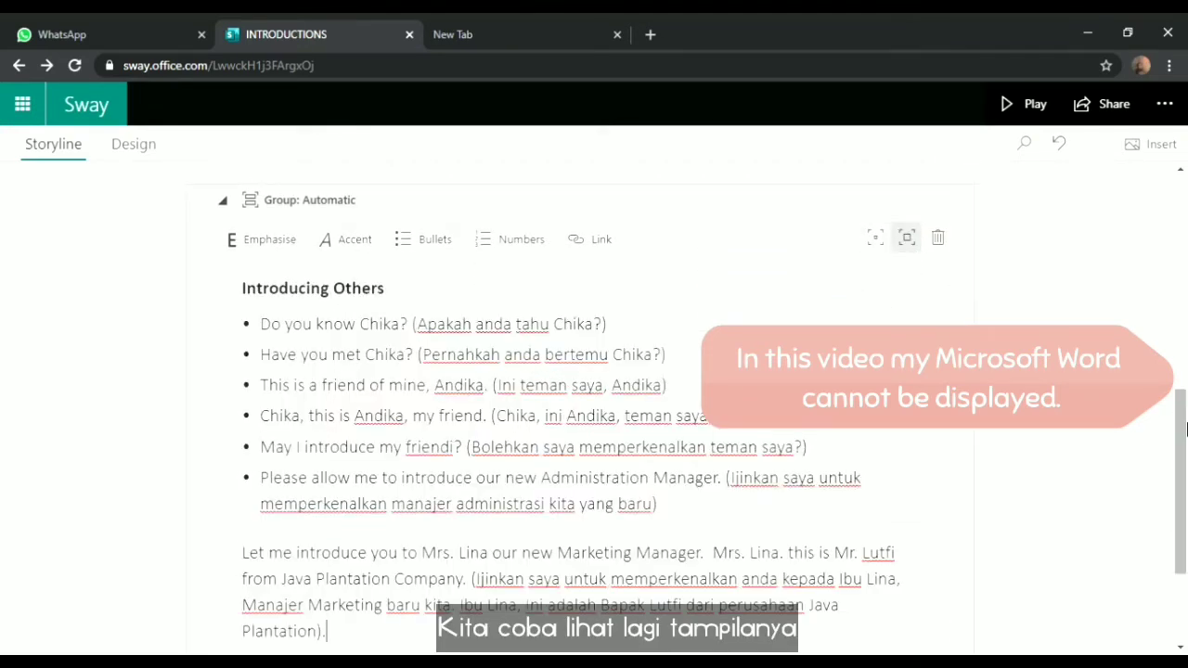
scroll(1182, 430, down, 3)
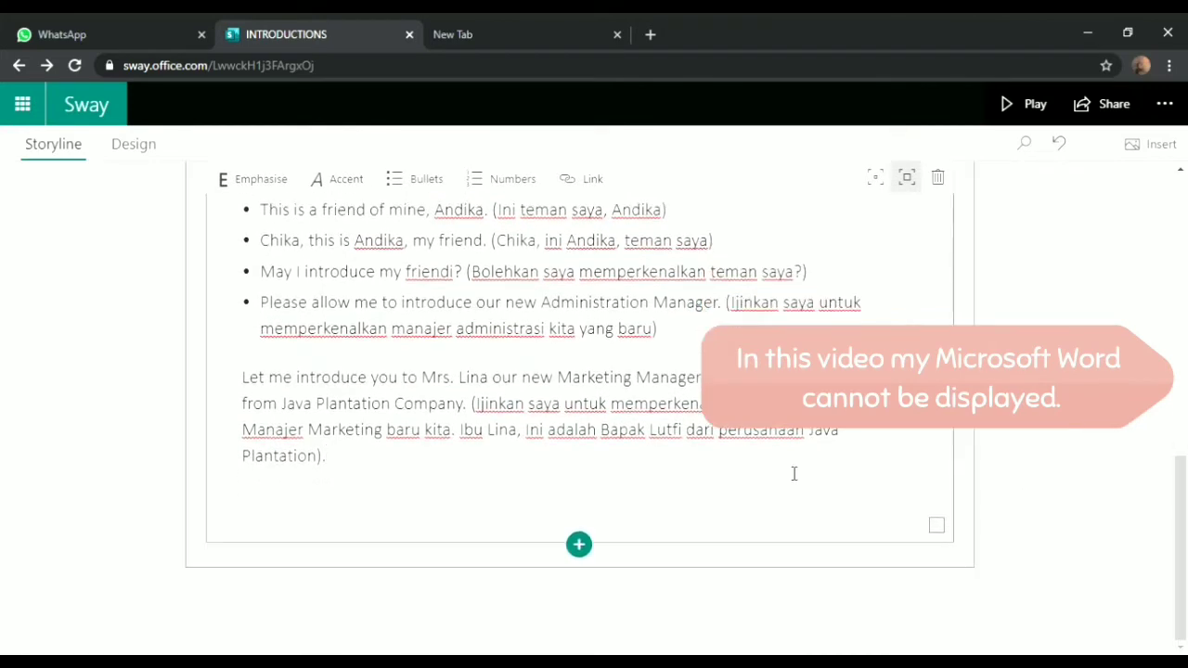
Add a second text card with the bulleted Responses list, then collapse the group
click(592, 554)
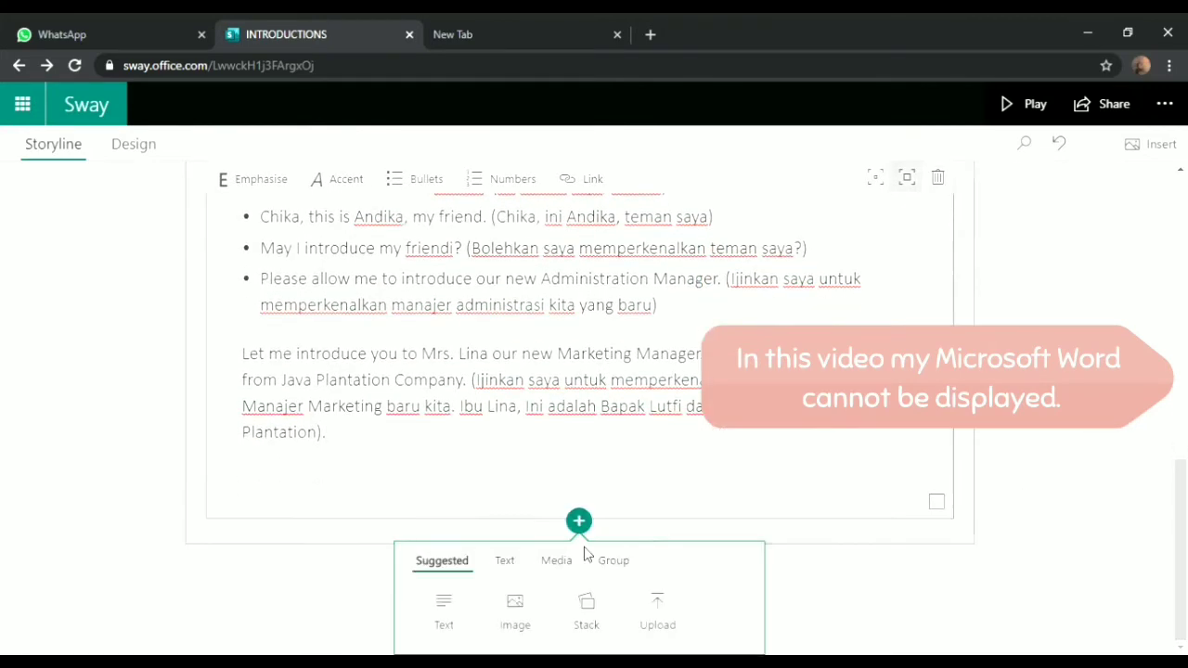
click(468, 598)
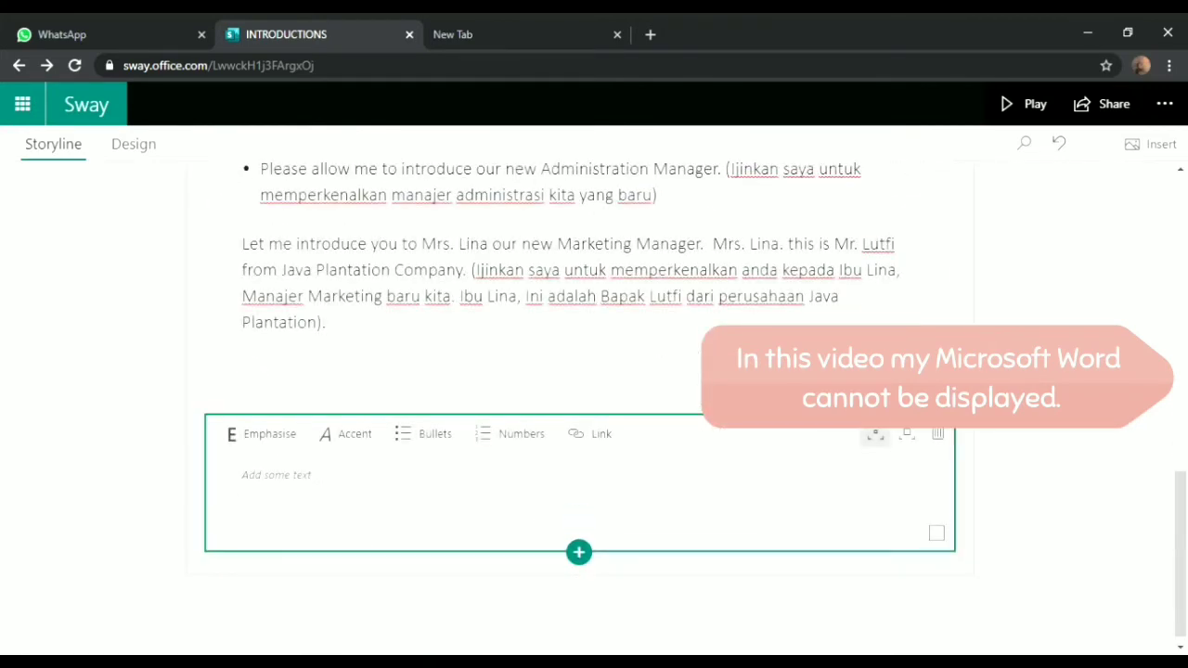
key(alt+Tab)
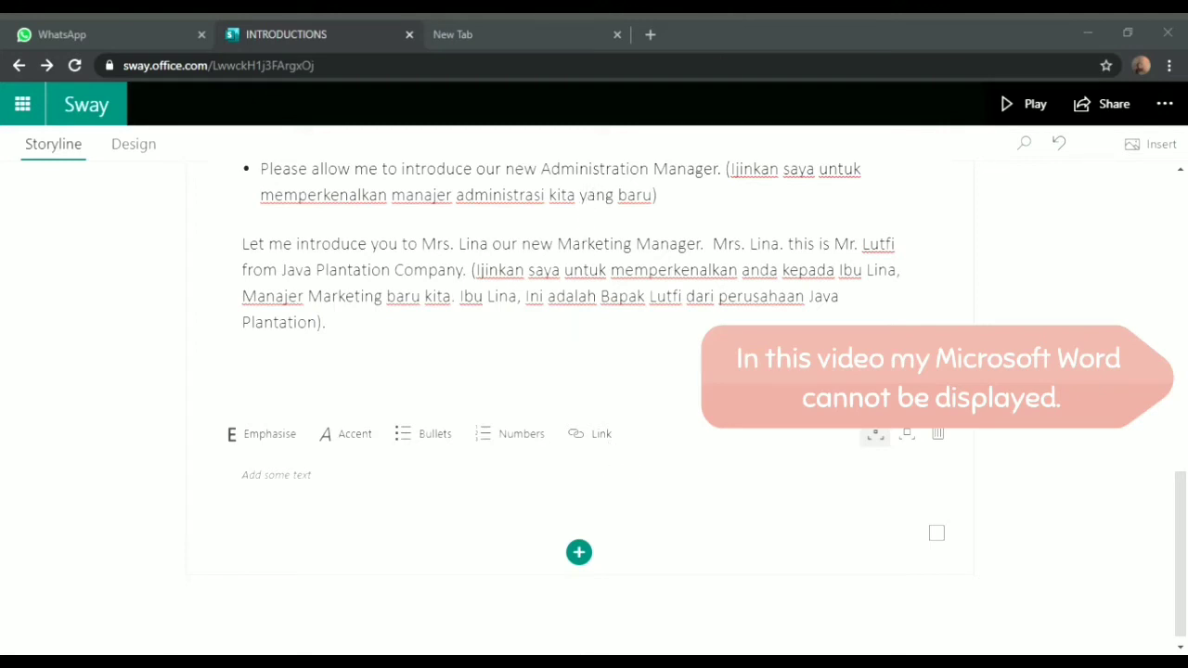
click(250, 489)
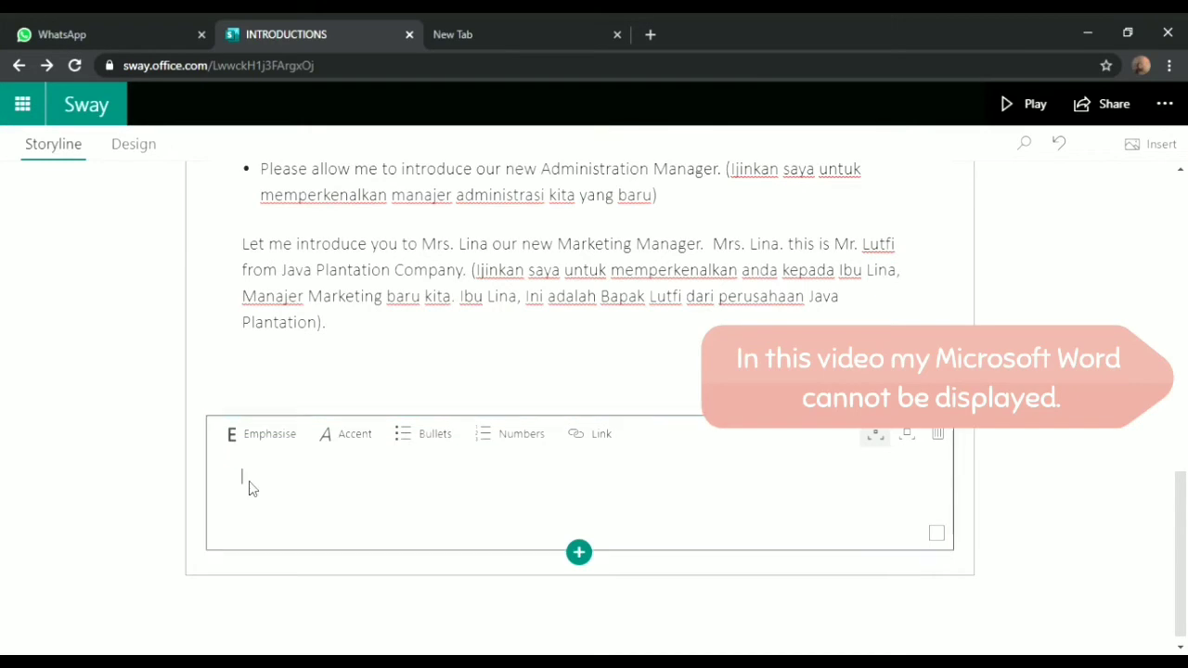
key(ctrl+v)
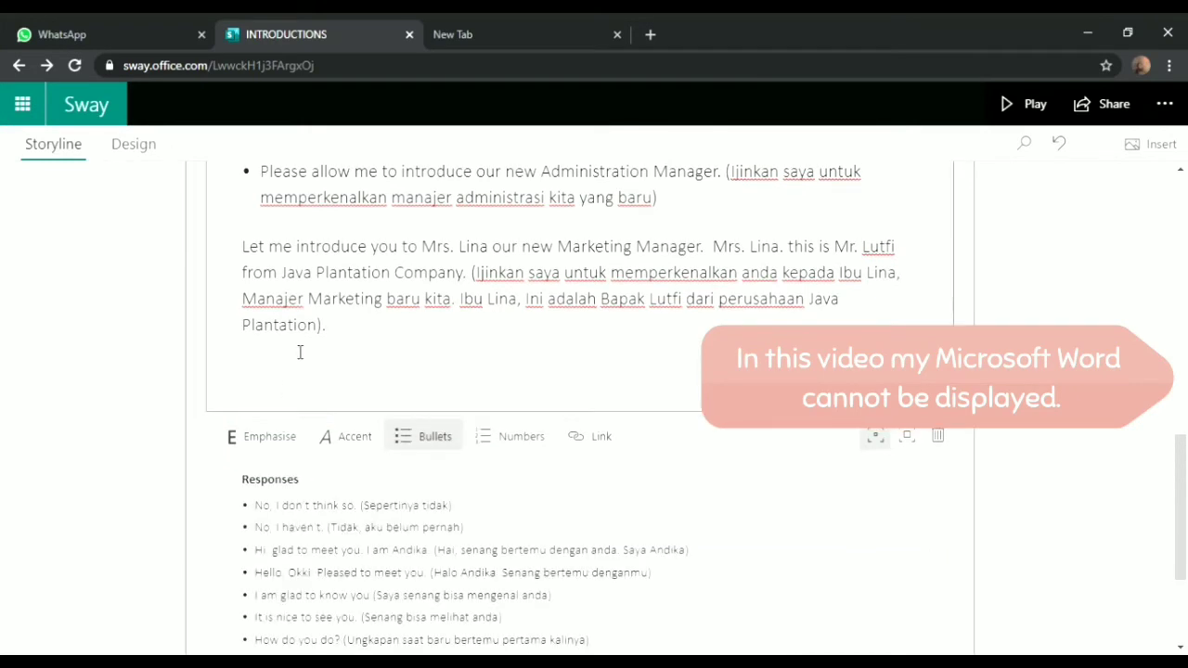
drag(1181, 477, 1181, 395)
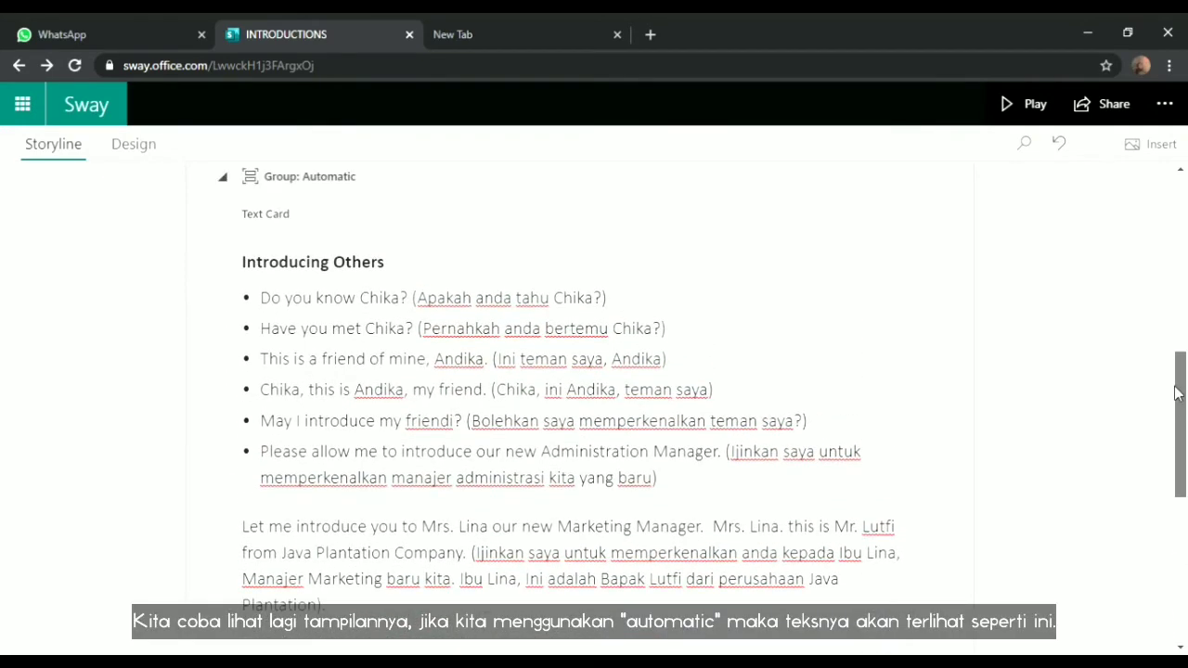
click(276, 189)
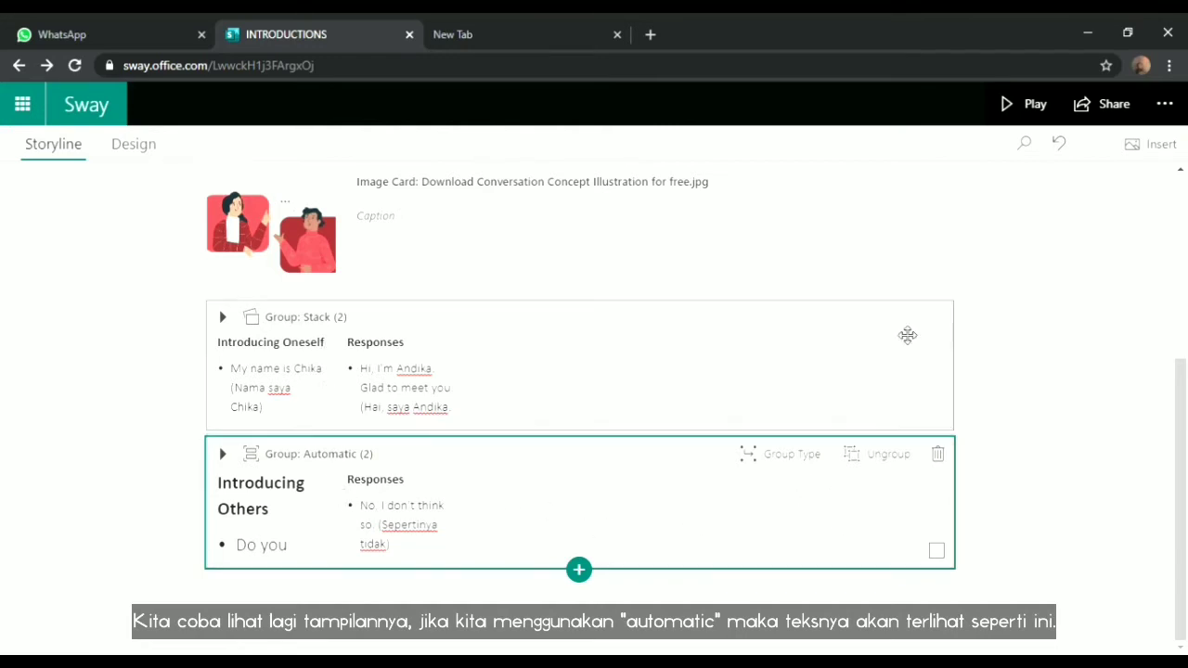
Play the Sway and scroll through the Introducing Others, Responses and Introducing Oneself cards
click(1022, 105)
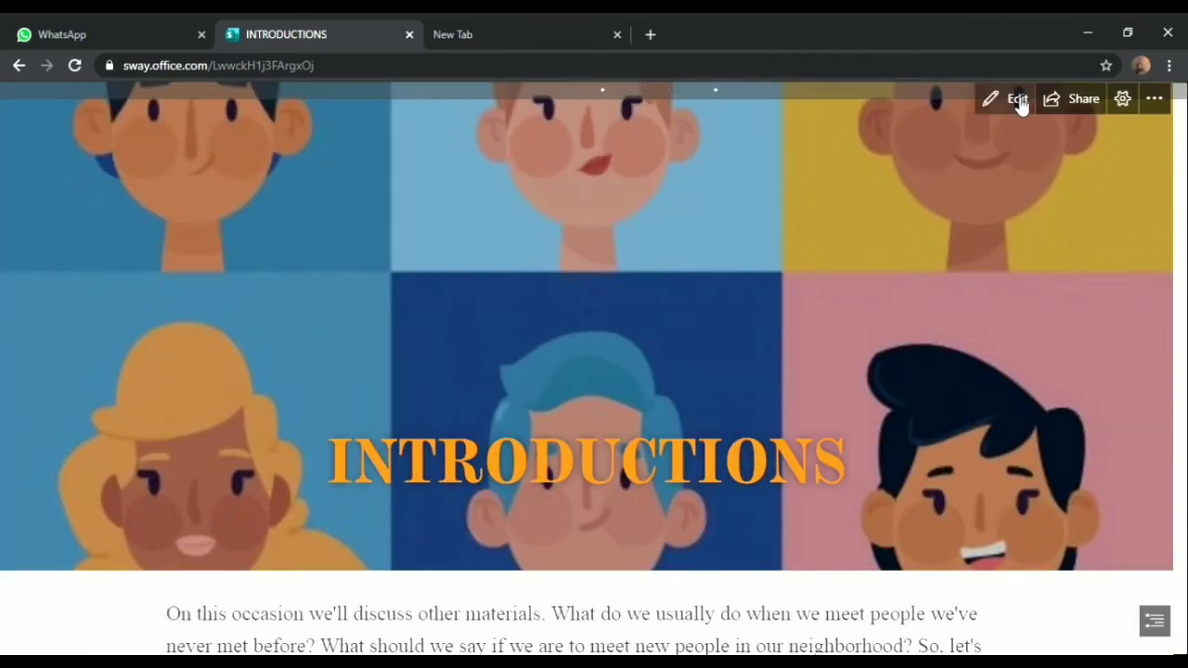
scroll(885, 331, down, 5)
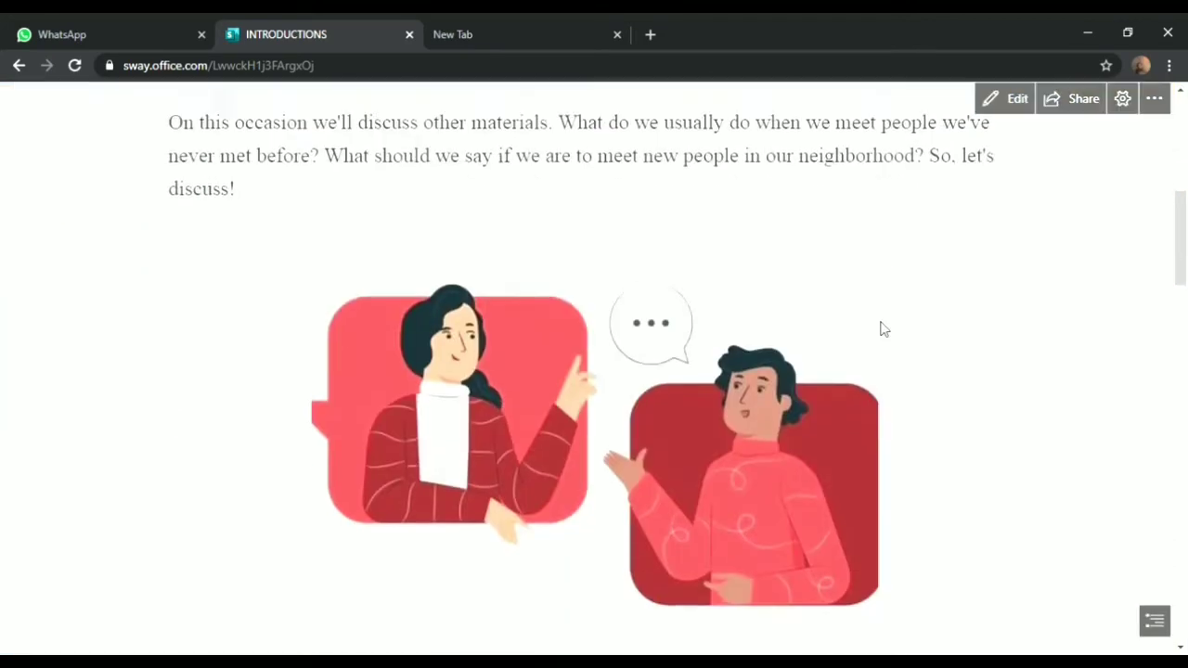
scroll(885, 329, down, 5)
scroll(887, 330, down, 5)
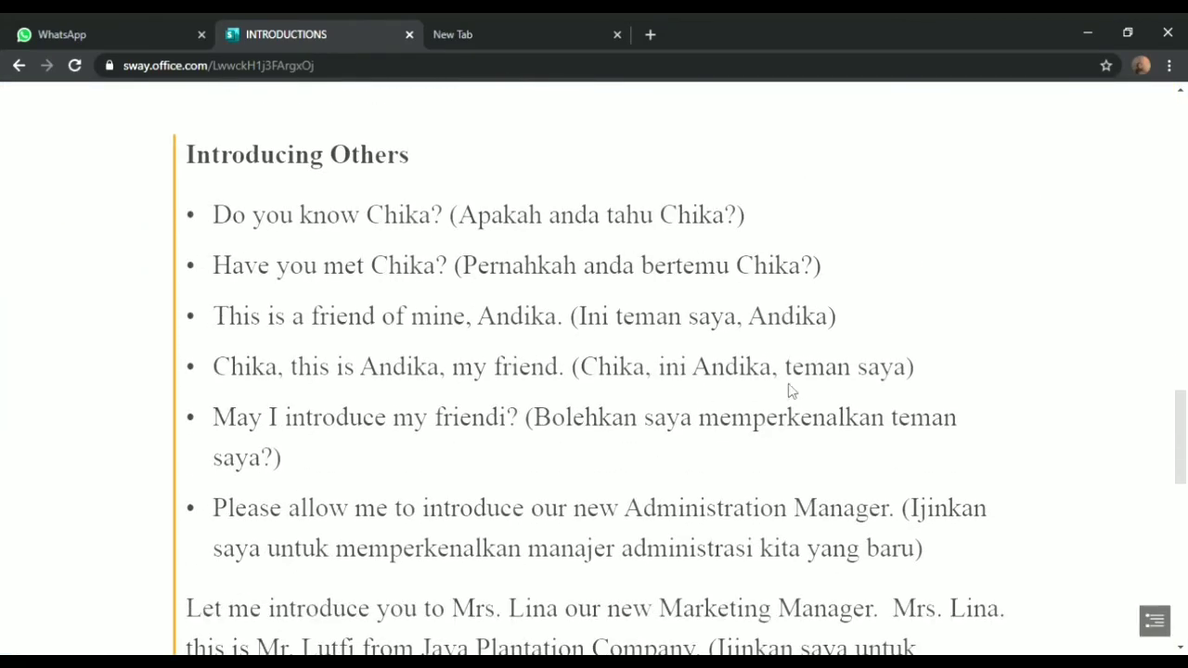
scroll(794, 402, down, 2)
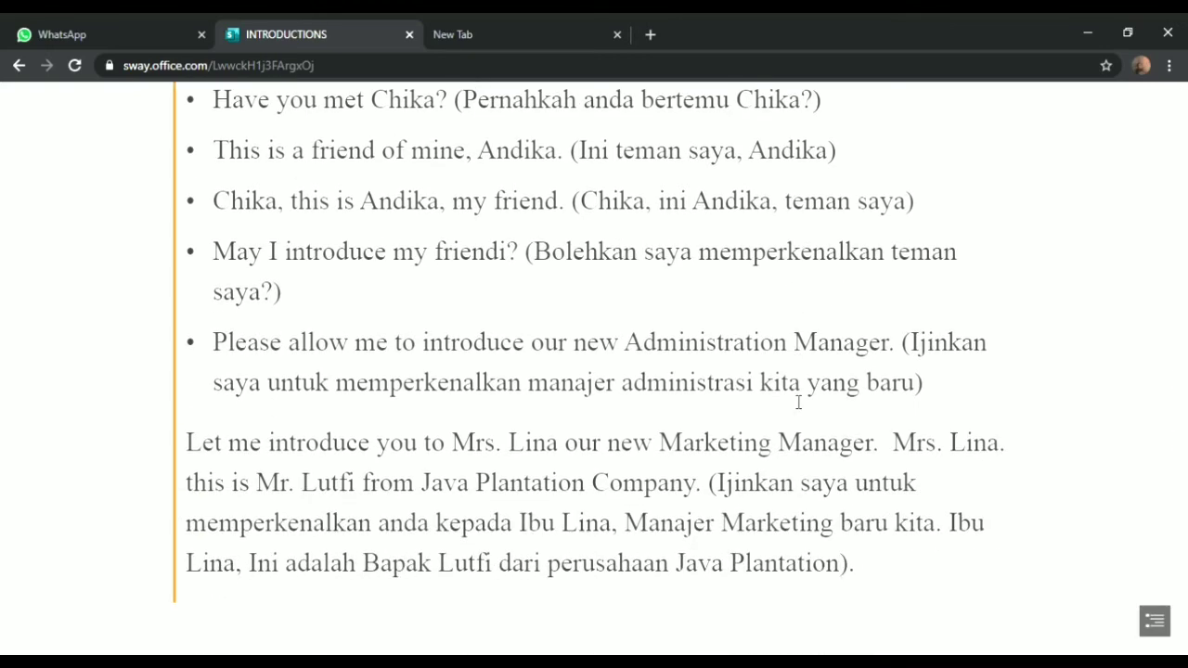
scroll(796, 402, down, 9)
scroll(789, 400, up, 9)
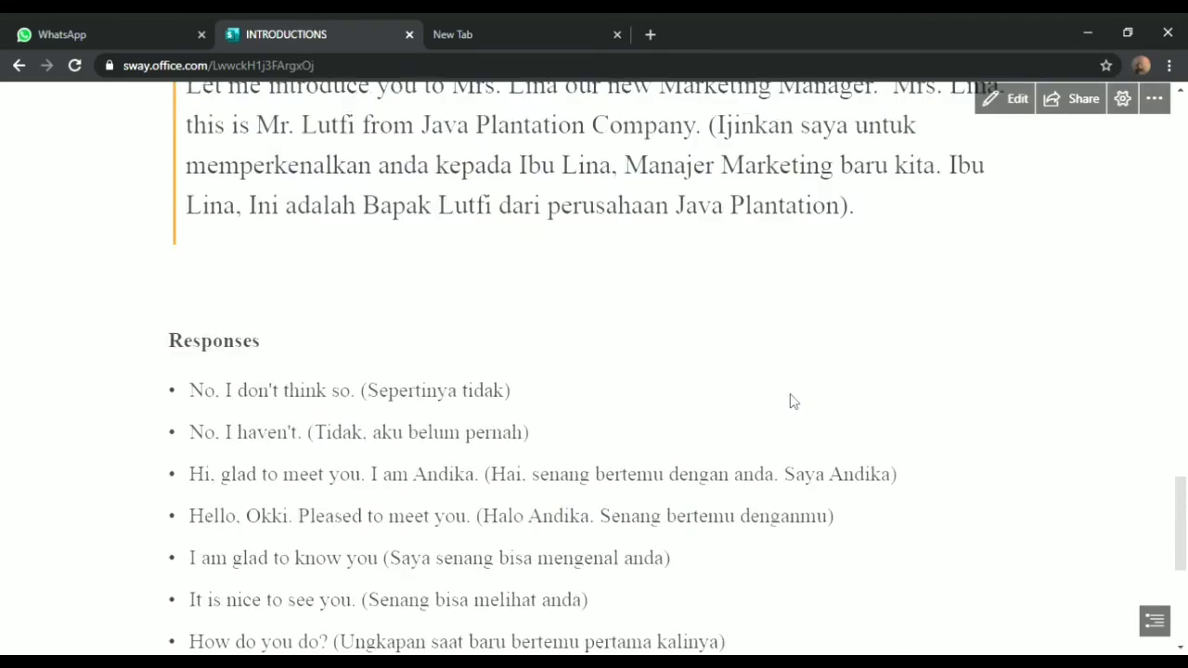
scroll(791, 401, up, 5)
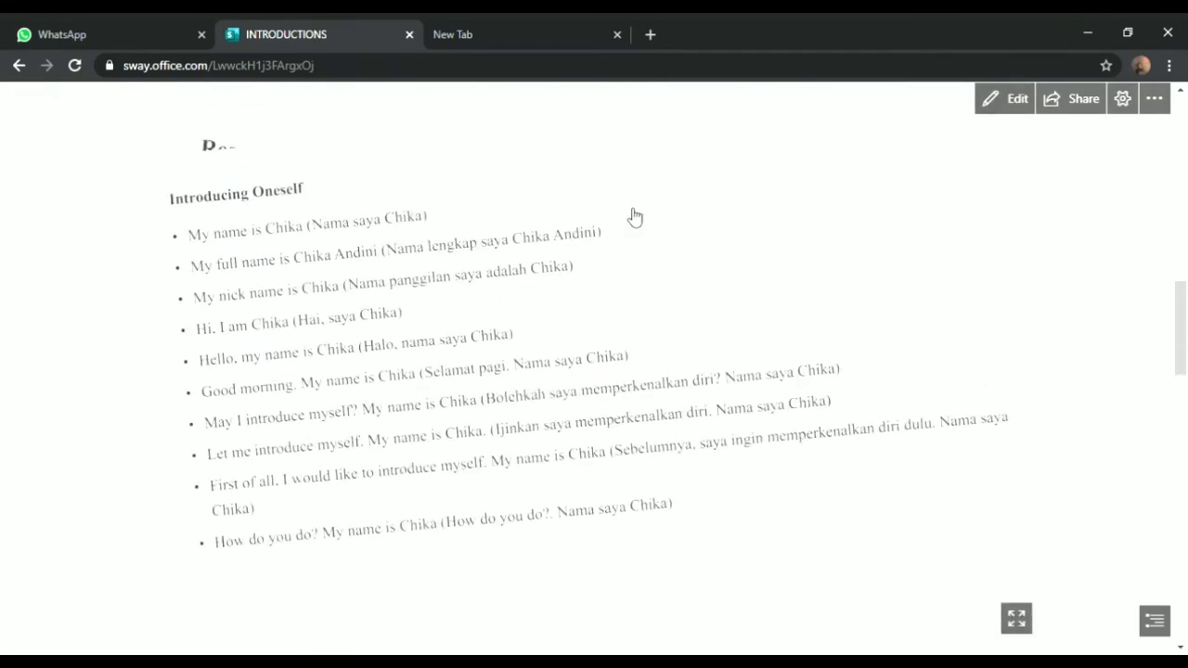
Return to editing and paste the copied text into the Introducing Others card
click(995, 100)
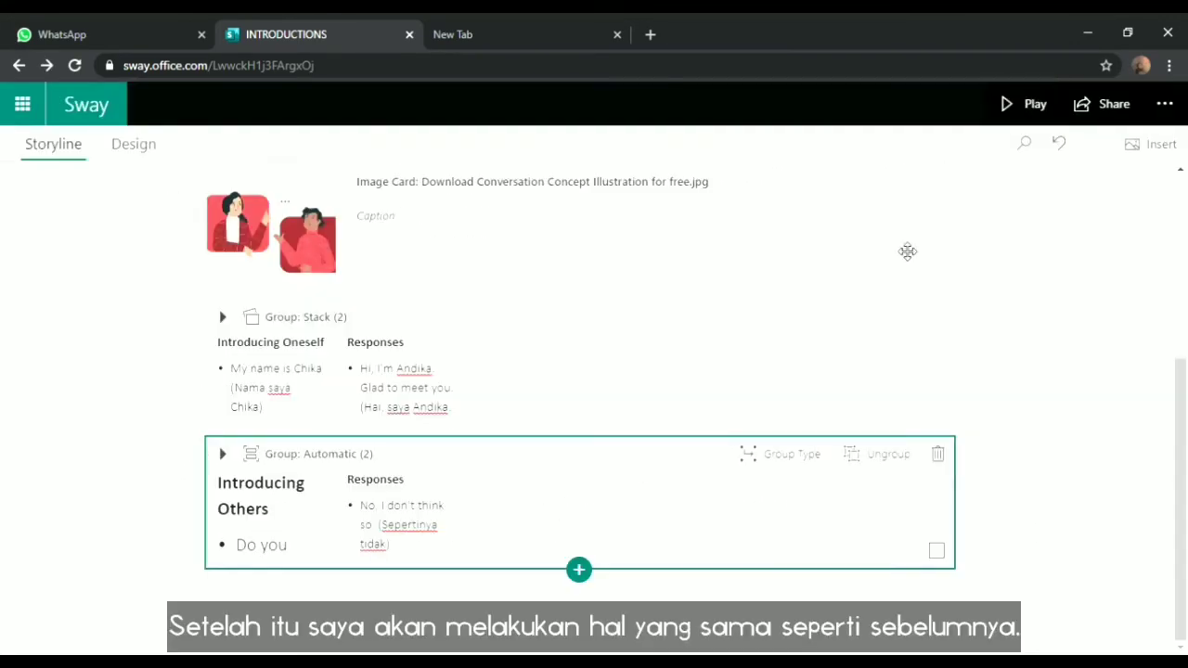
click(307, 542)
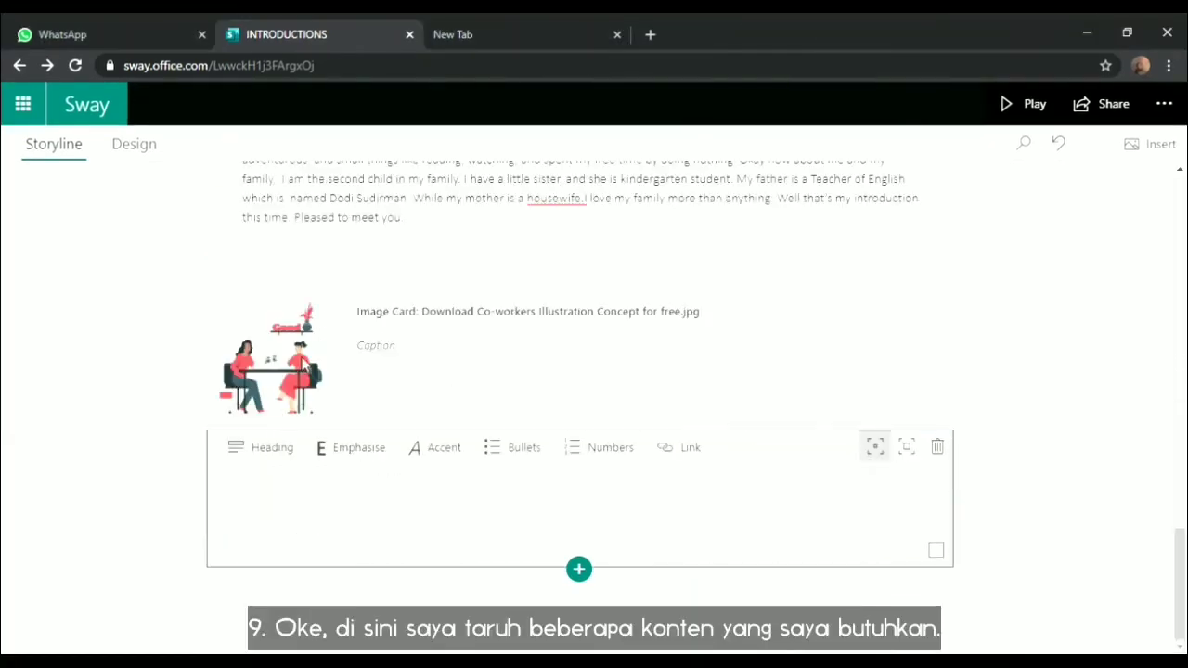
key(ctrl+v)
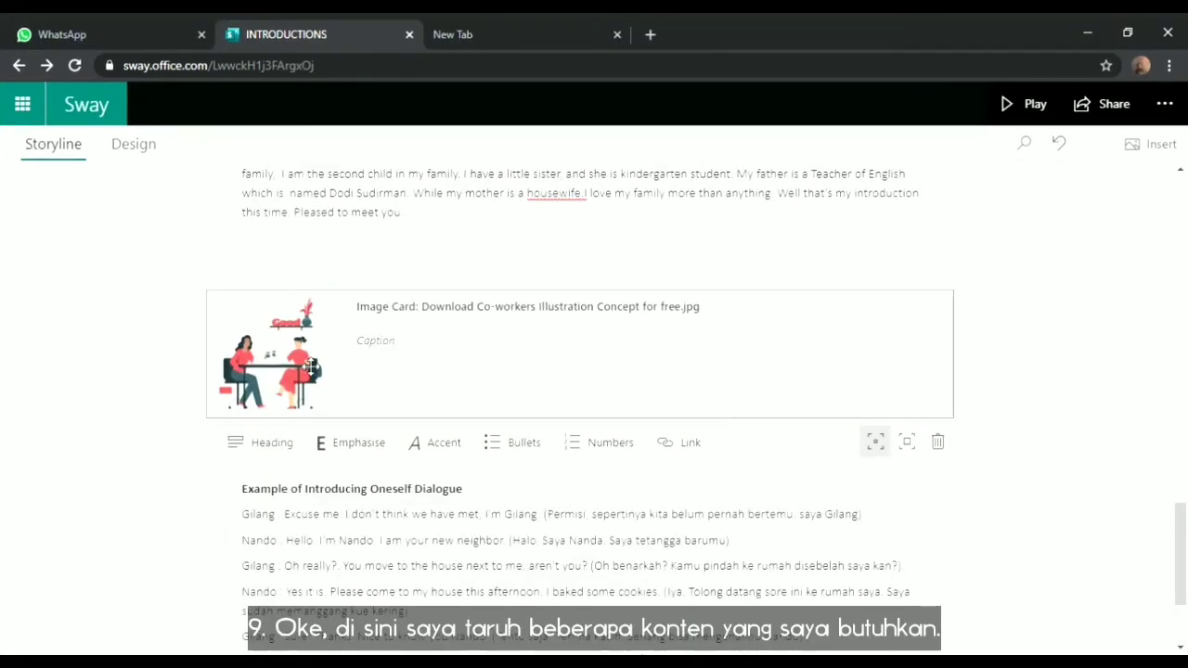
drag(1184, 569, 1186, 606)
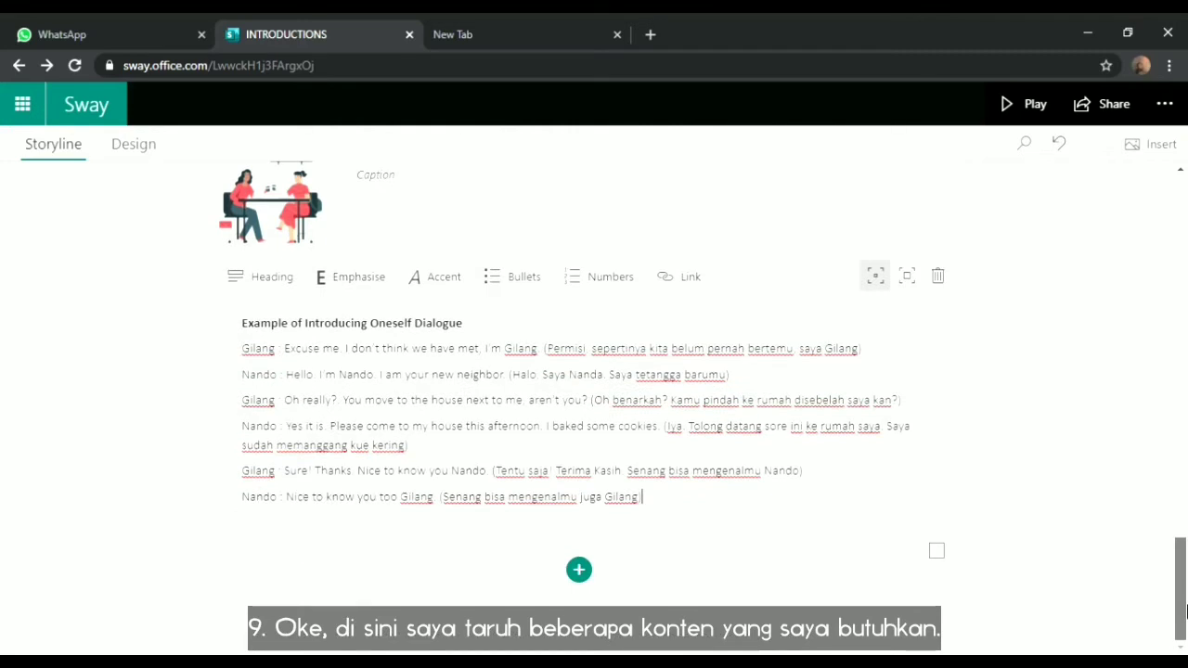
Add an empty audio card below the Introducing Oneself dialogue card
click(579, 569)
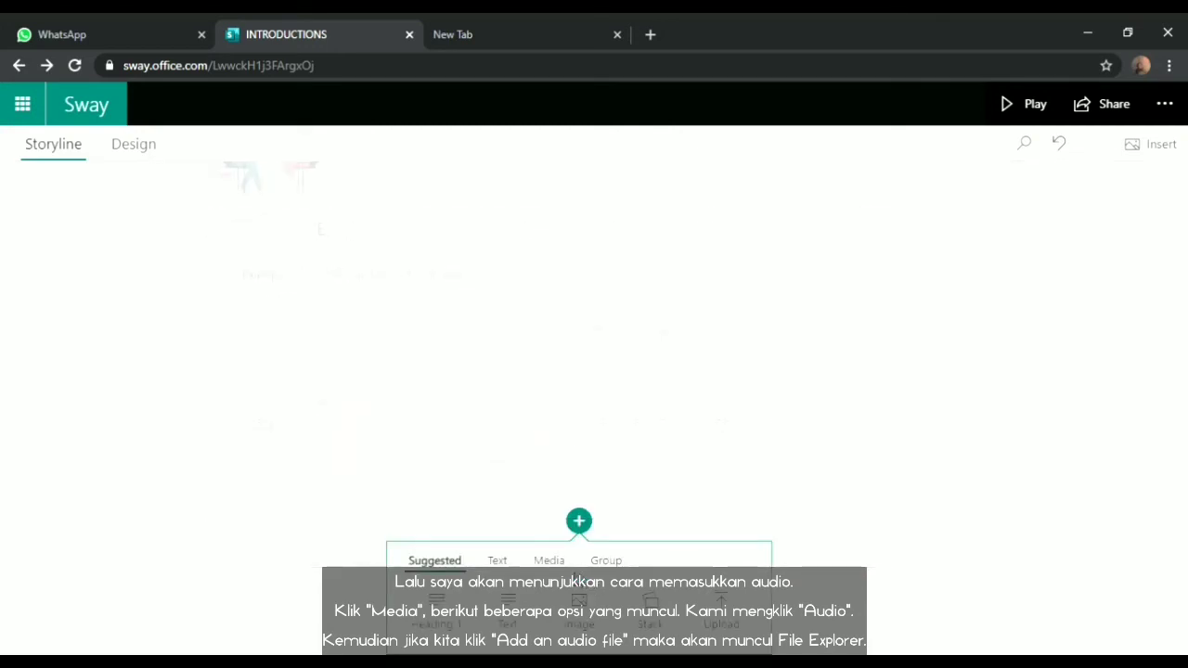
click(548, 561)
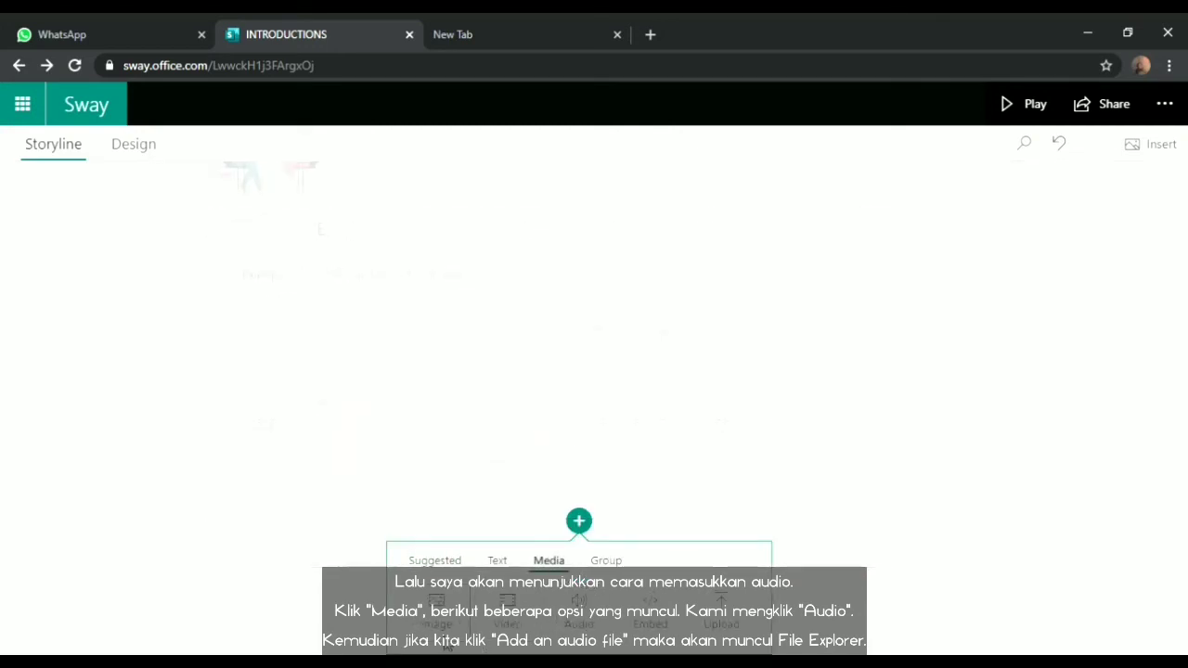
click(584, 623)
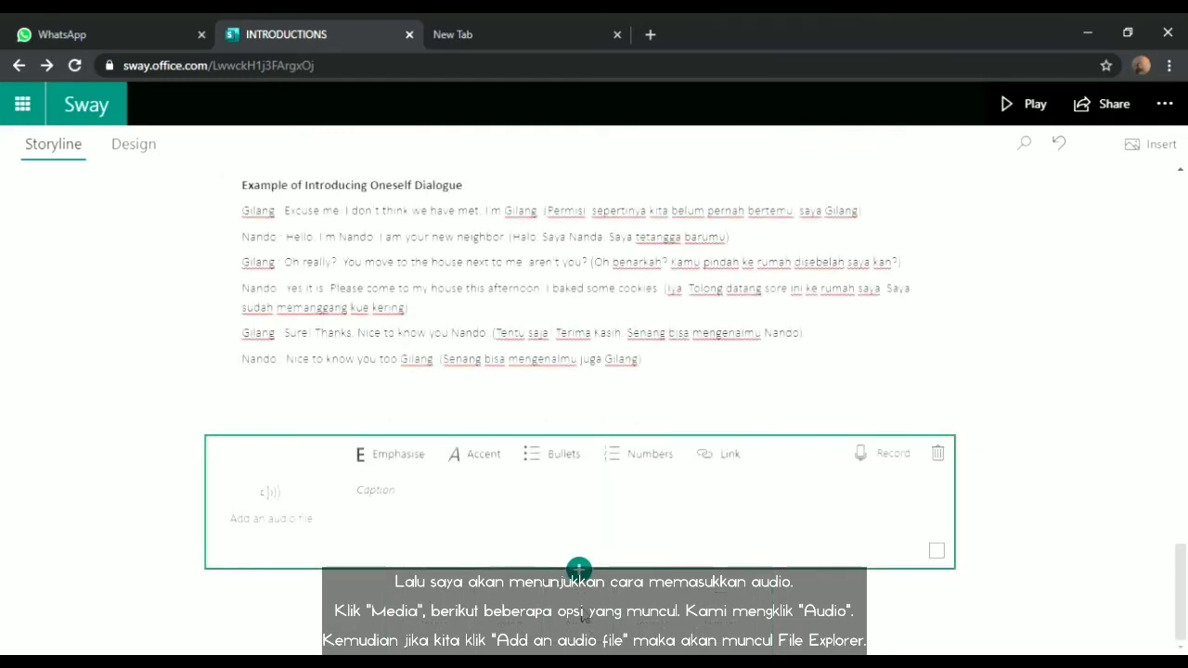
click(272, 535)
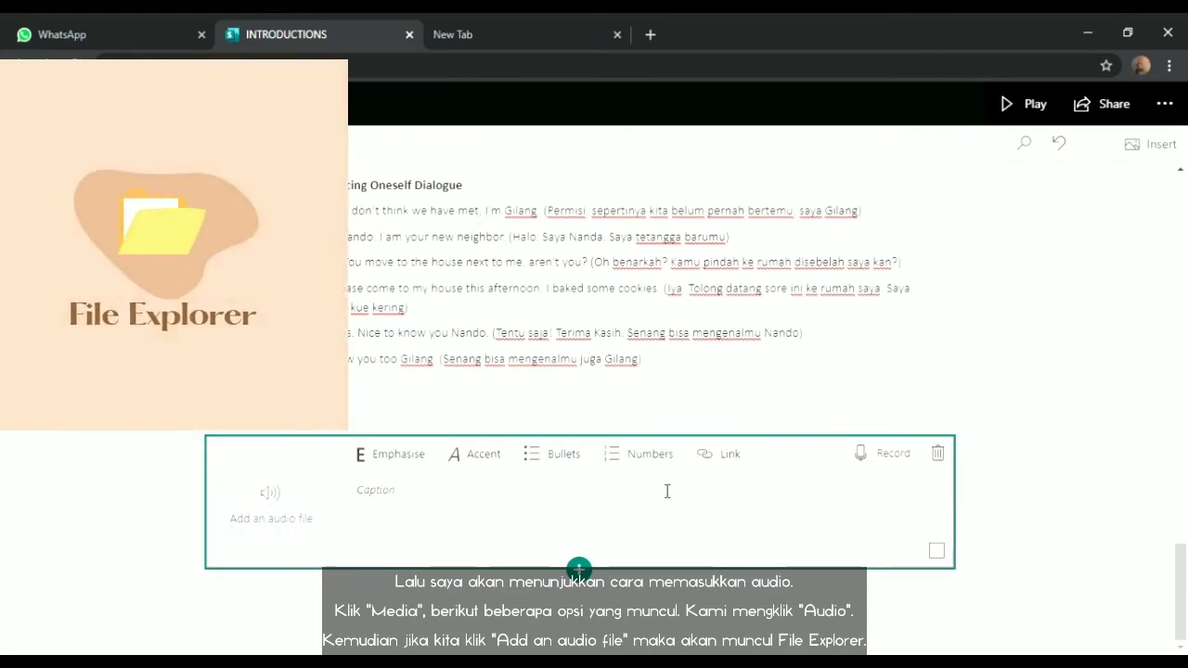
click(302, 517)
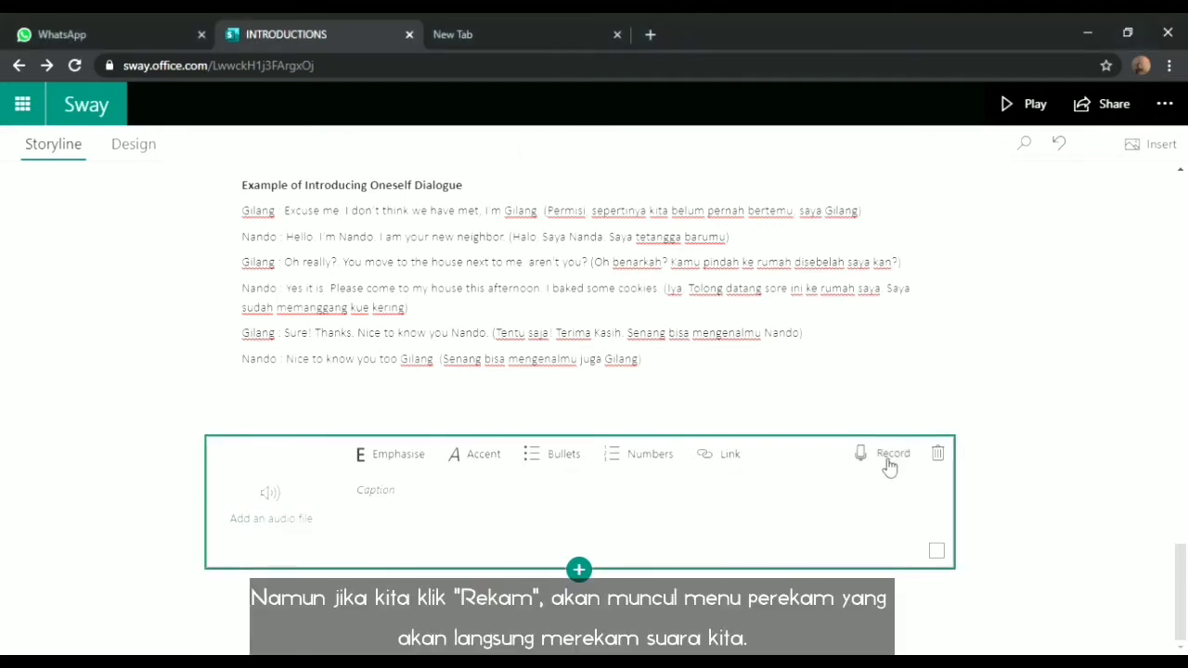
click(889, 459)
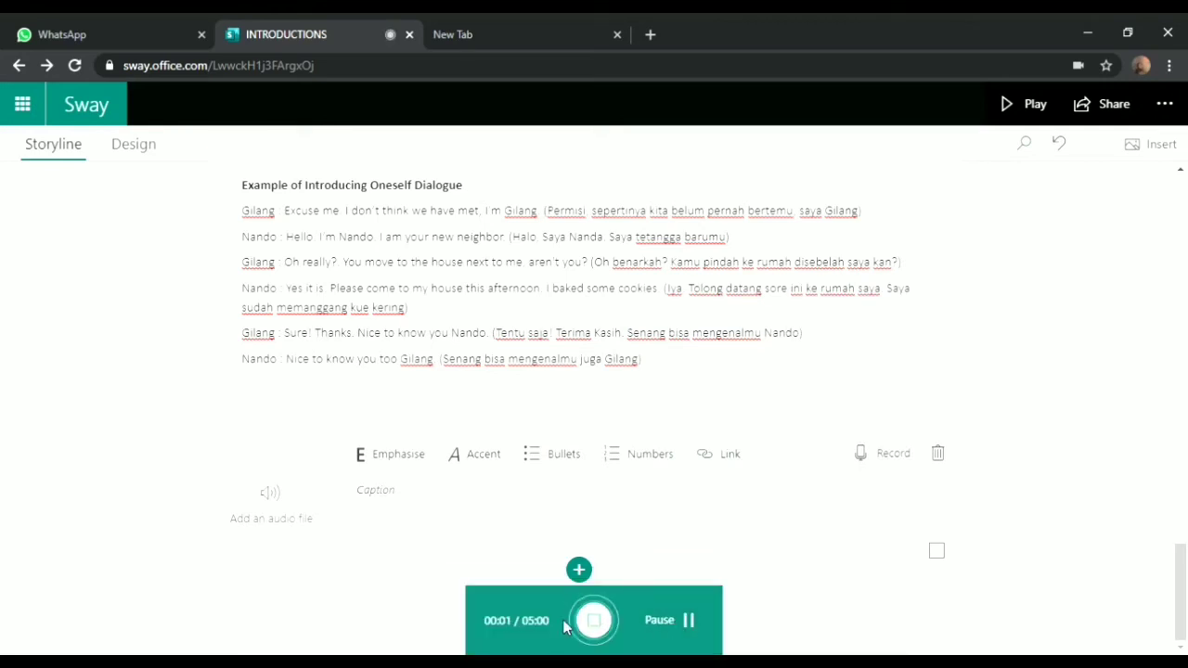
click(593, 620)
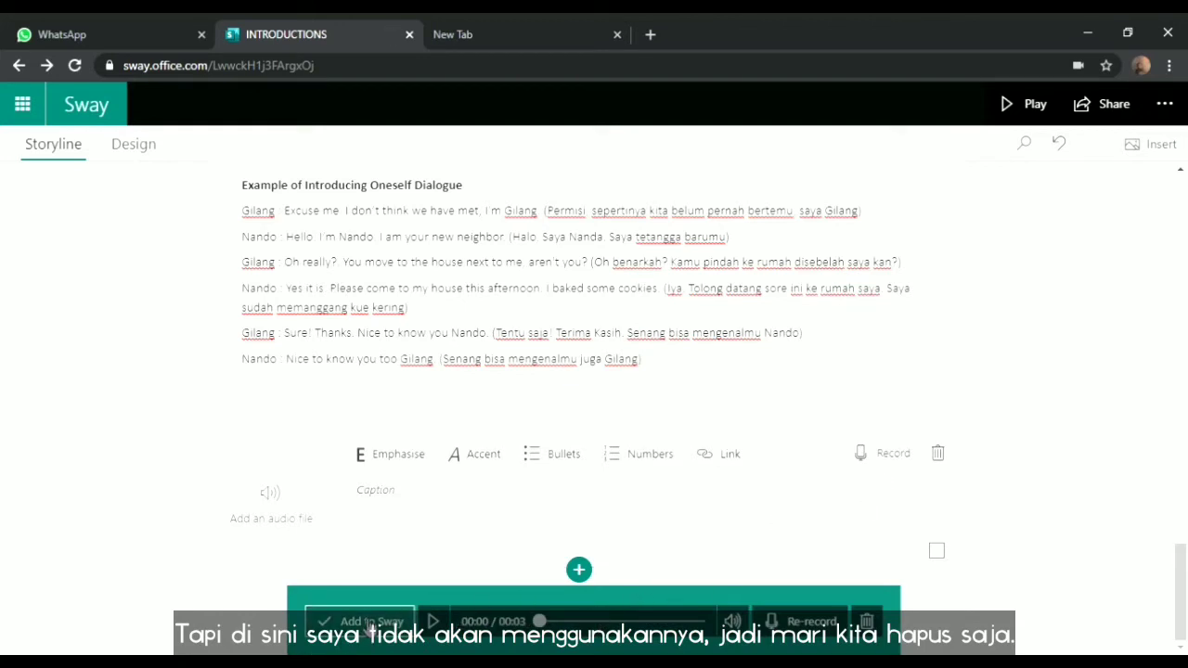
click(866, 621)
click(748, 418)
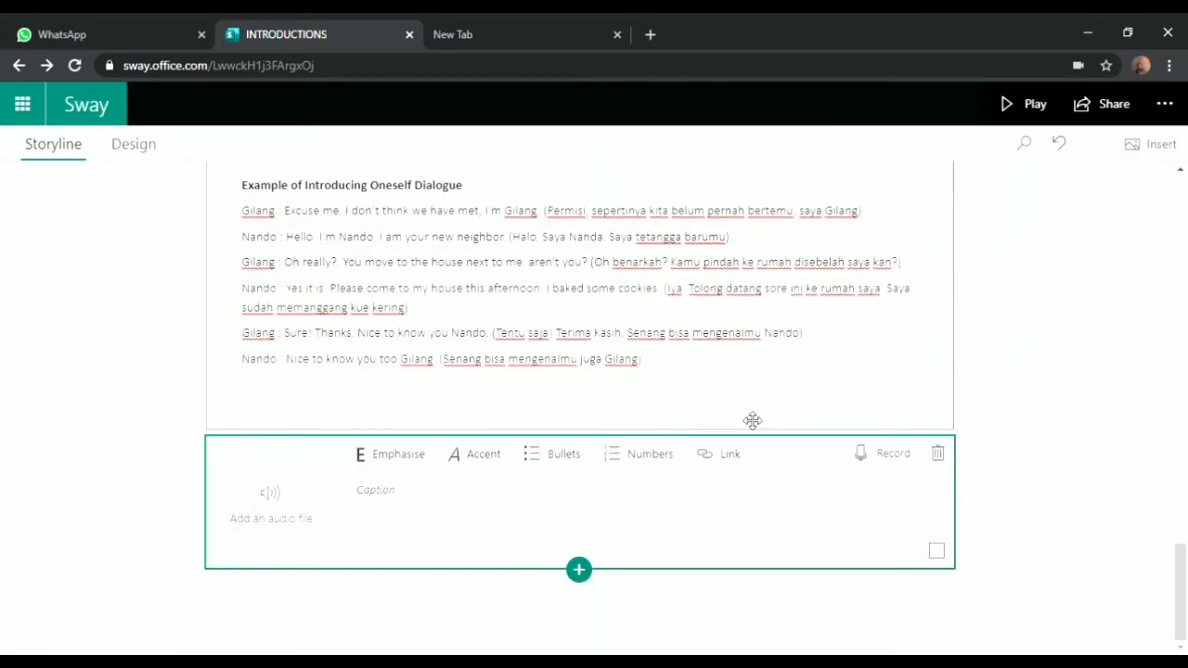
Delete the empty audio card and add an empty video card below the dialogue
click(939, 453)
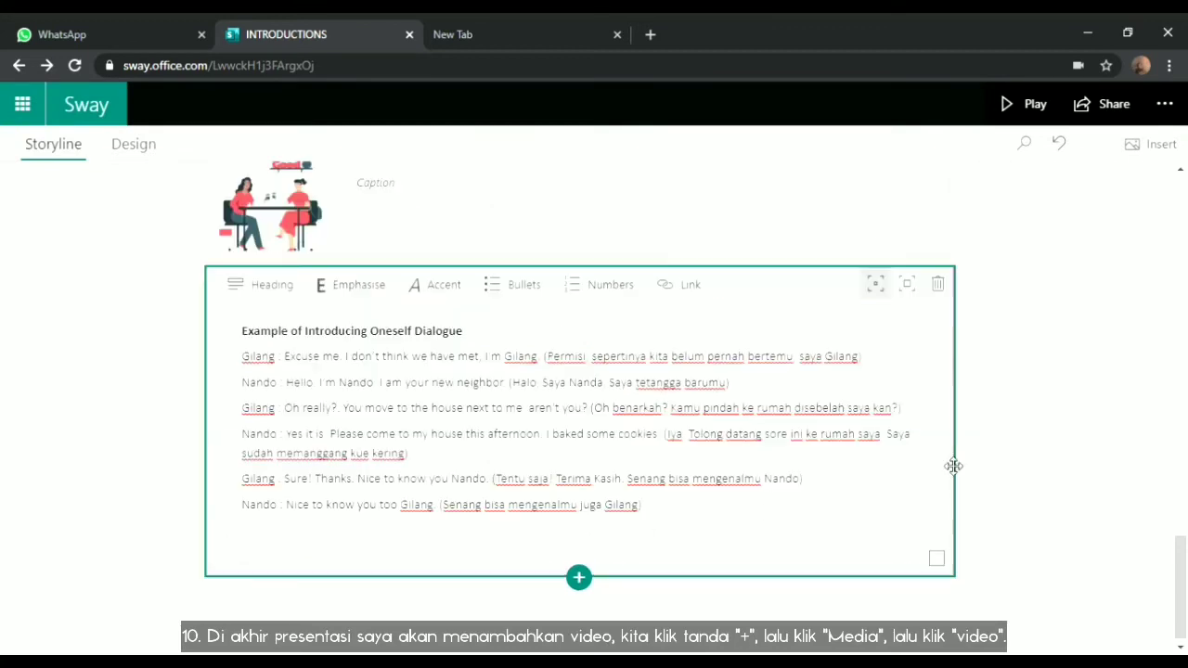
click(578, 577)
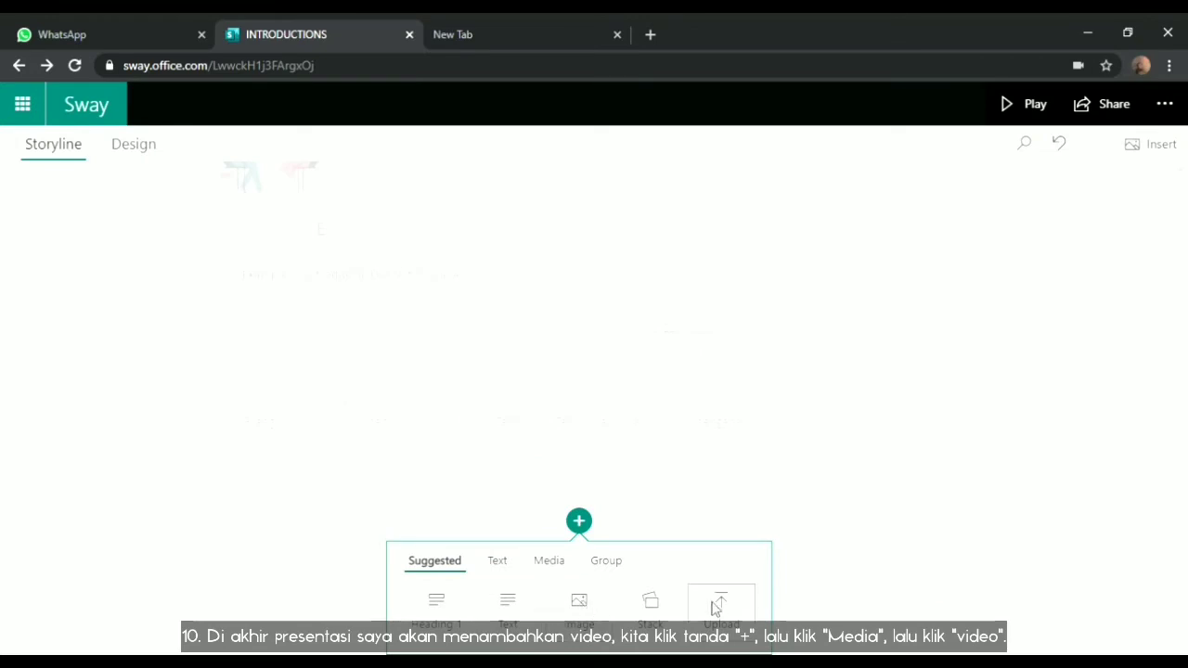
click(555, 561)
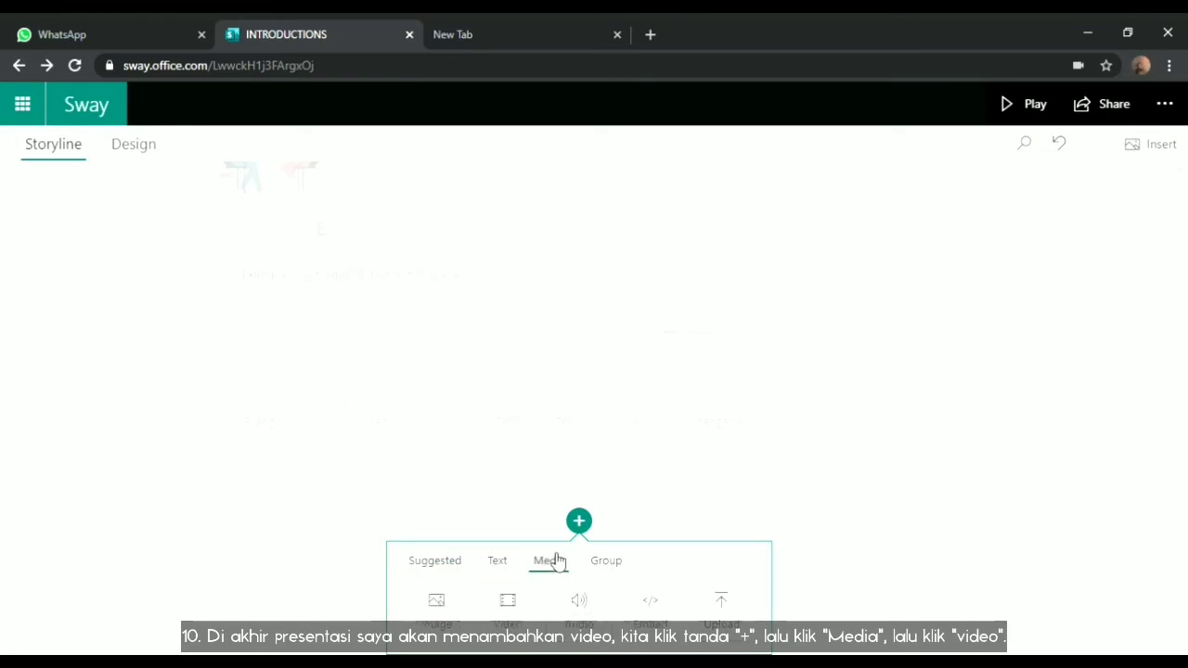
click(512, 608)
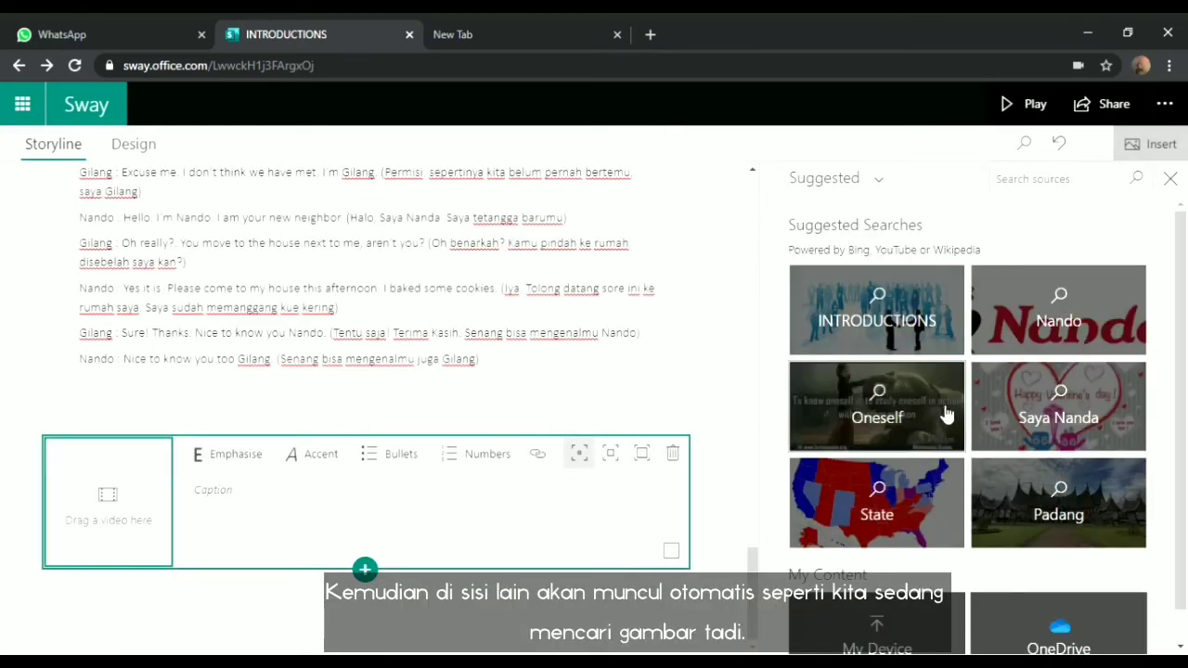
Search sources for 'contoh percakapan bahasa inggris memeperkenalkan diri' and insert the Perkenalan diri video
click(1059, 190)
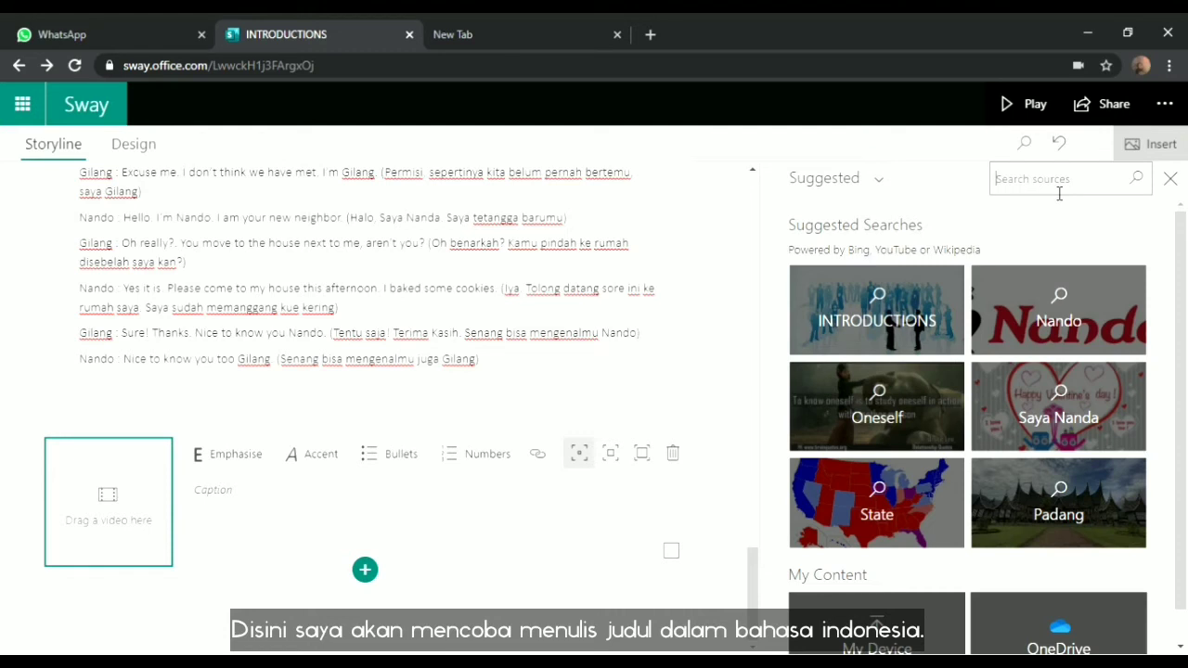
text(CONTOH)
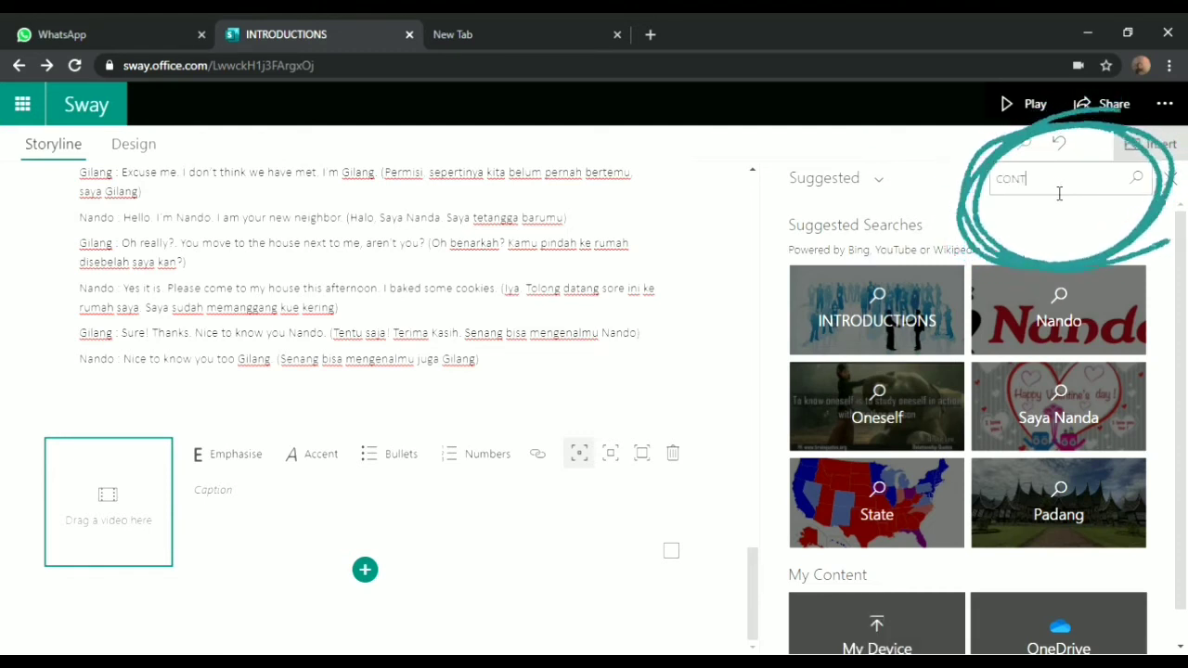
key(BackSpace)
key(BackSpace)
key(BackSpace)
key(BackSpace)
key(BackSpace)
key(BackSpace)
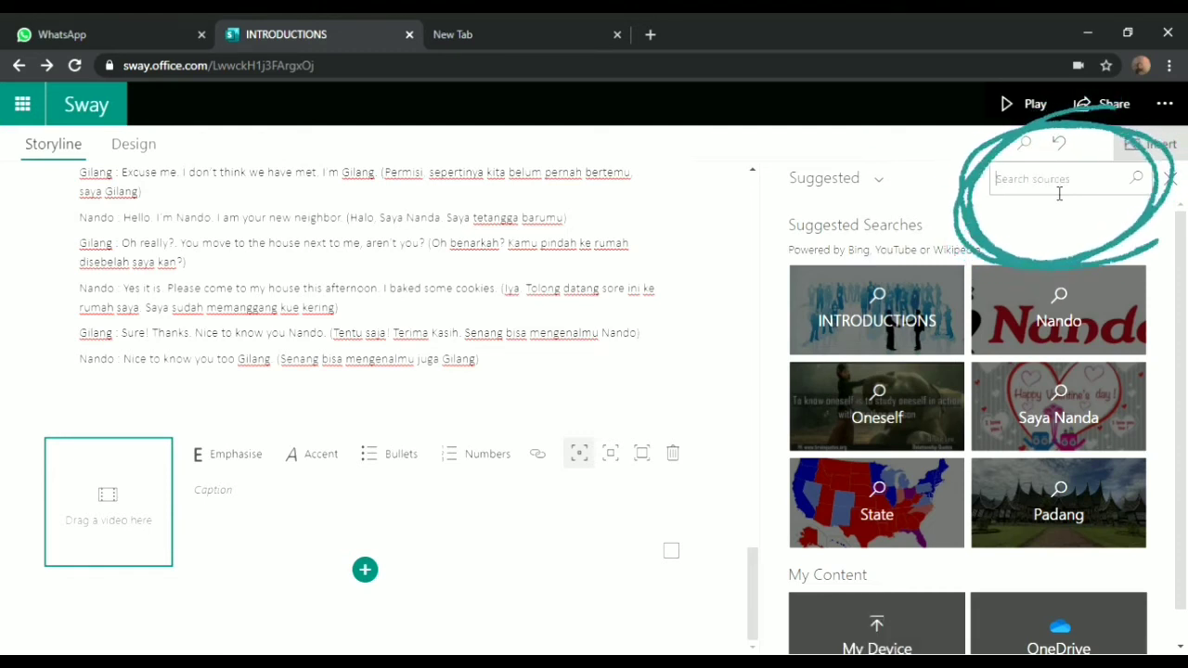
text(c)
text(ontoh percakapan bahasa inggr)
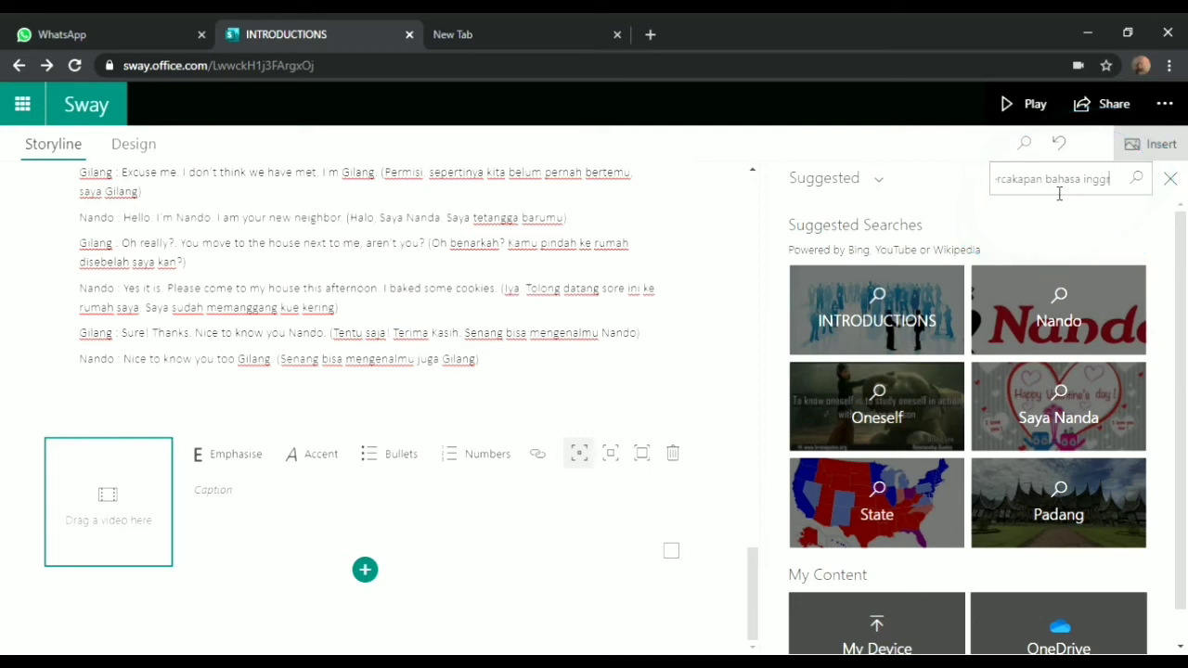
text(is memeperk)
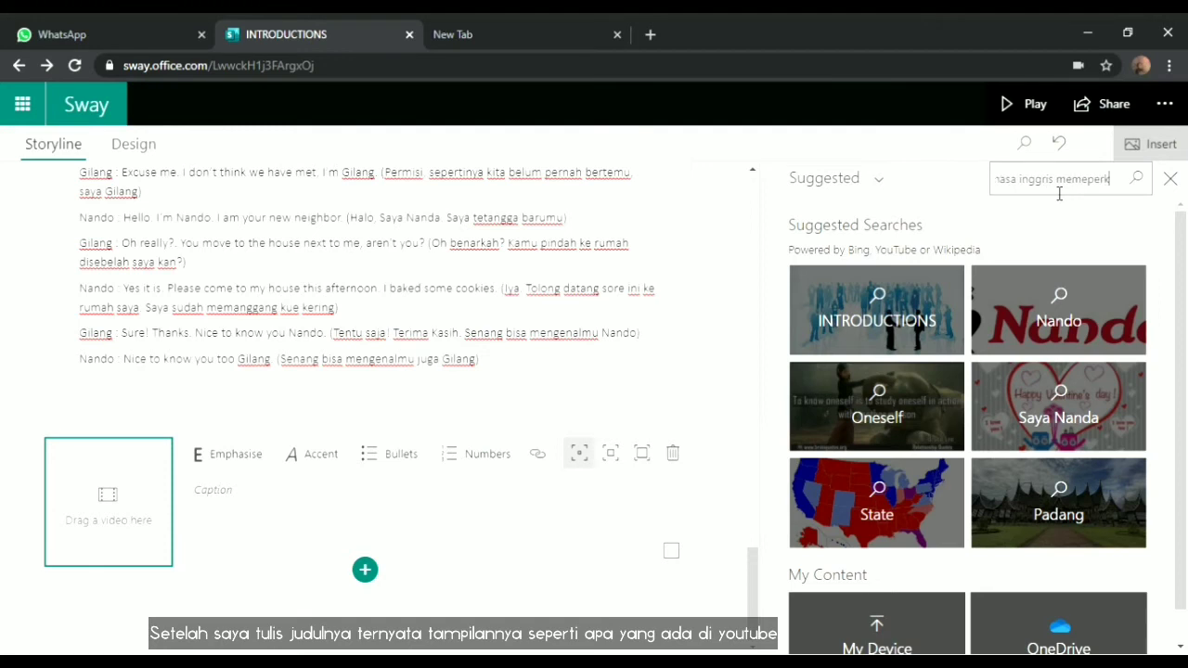
text(enalkan diri)
click(1137, 179)
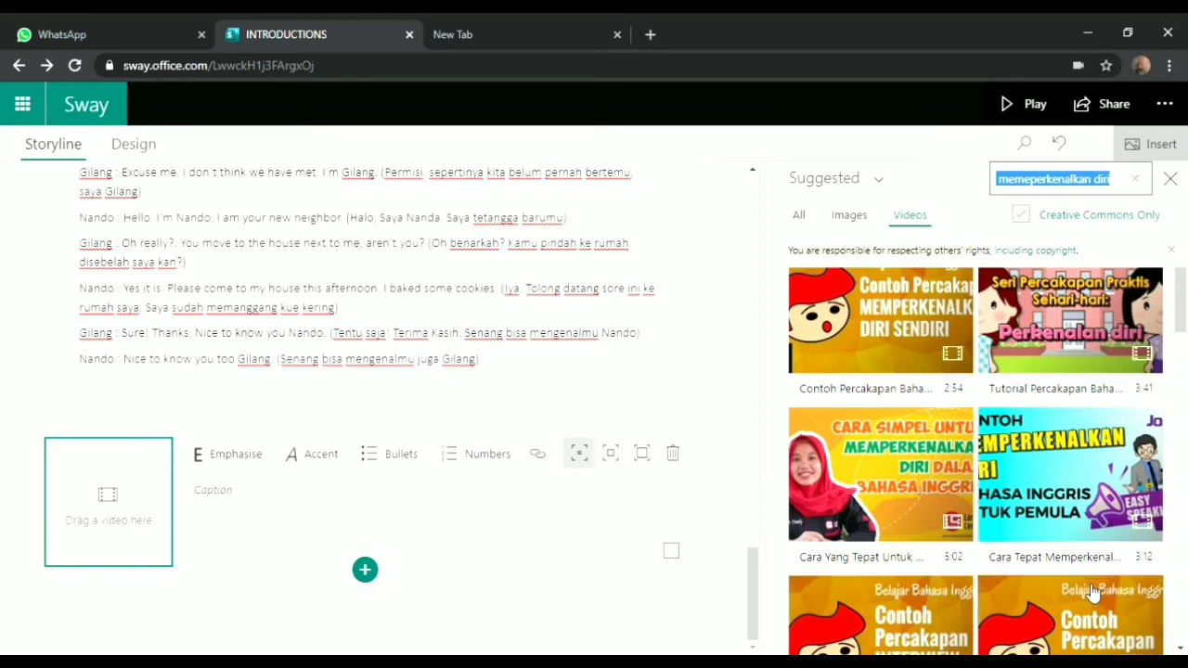
click(1071, 342)
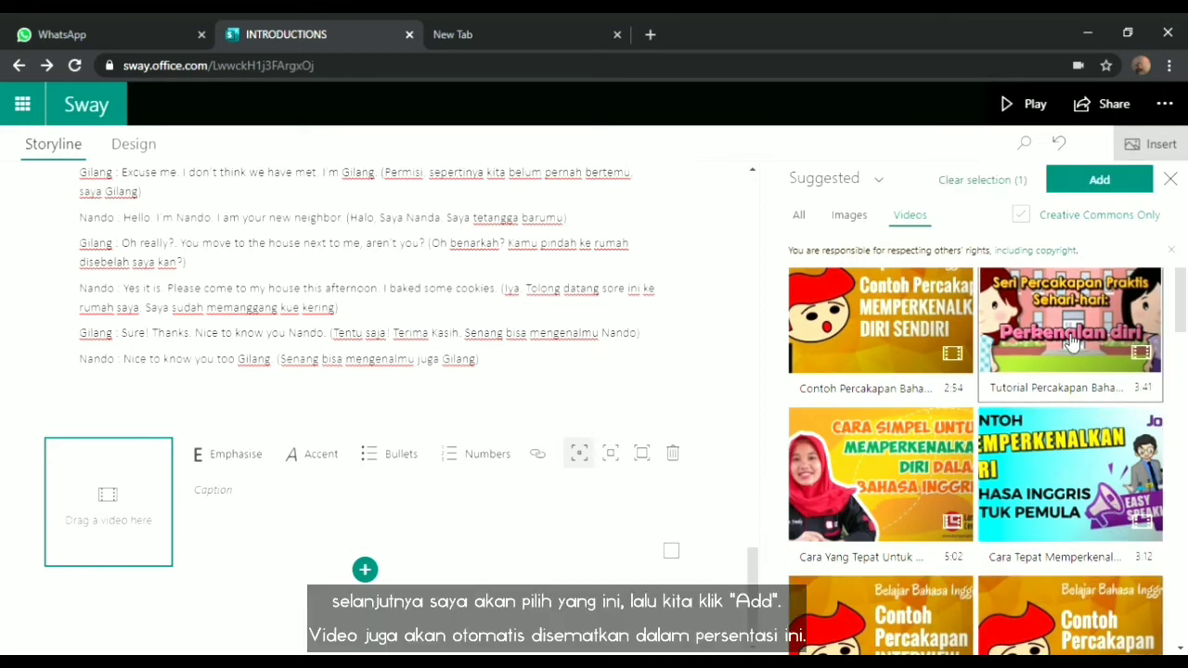
click(1113, 186)
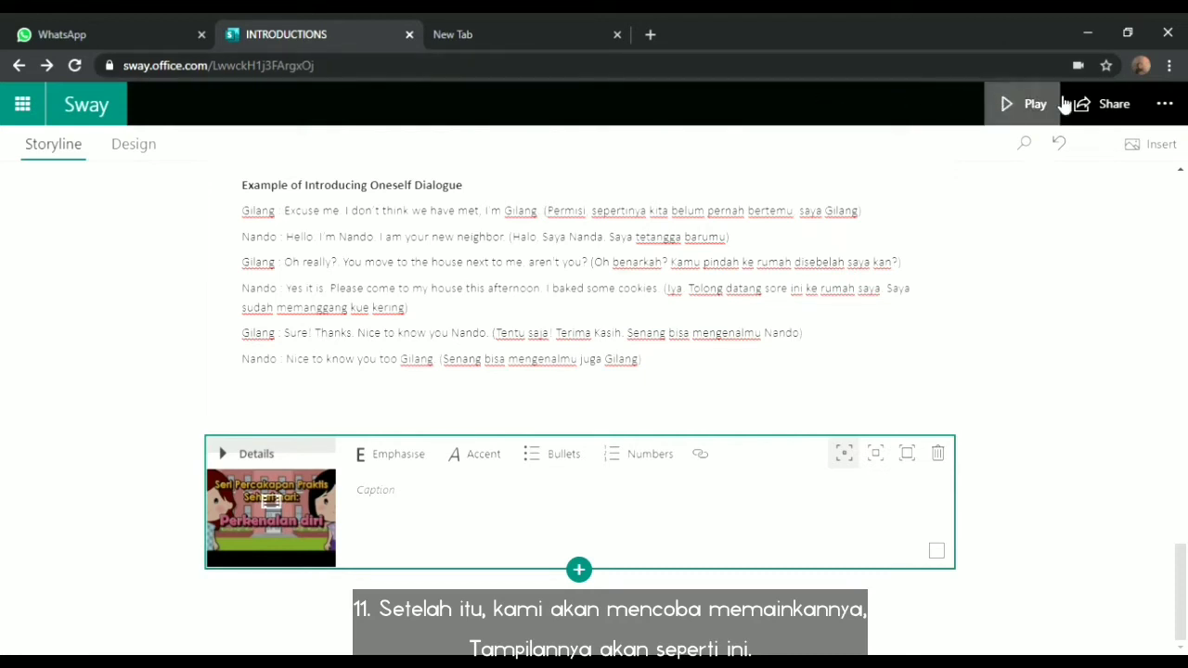
Preview the Sway and switch it to the side-scrolling horizontal layout
click(1035, 104)
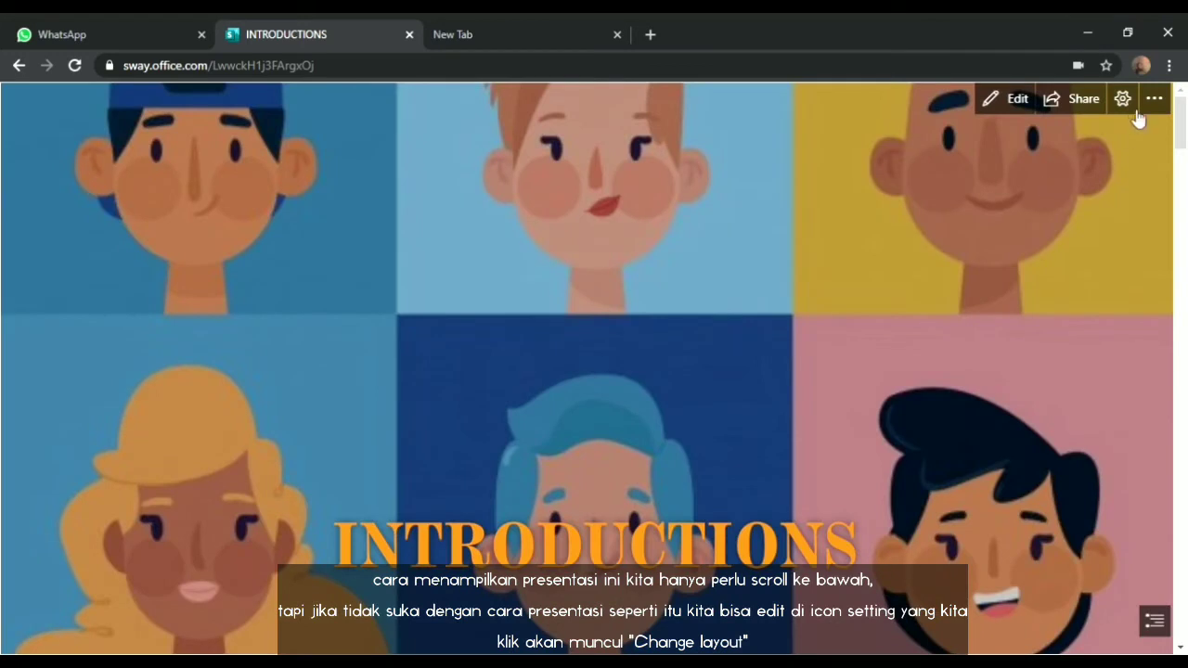
click(1123, 100)
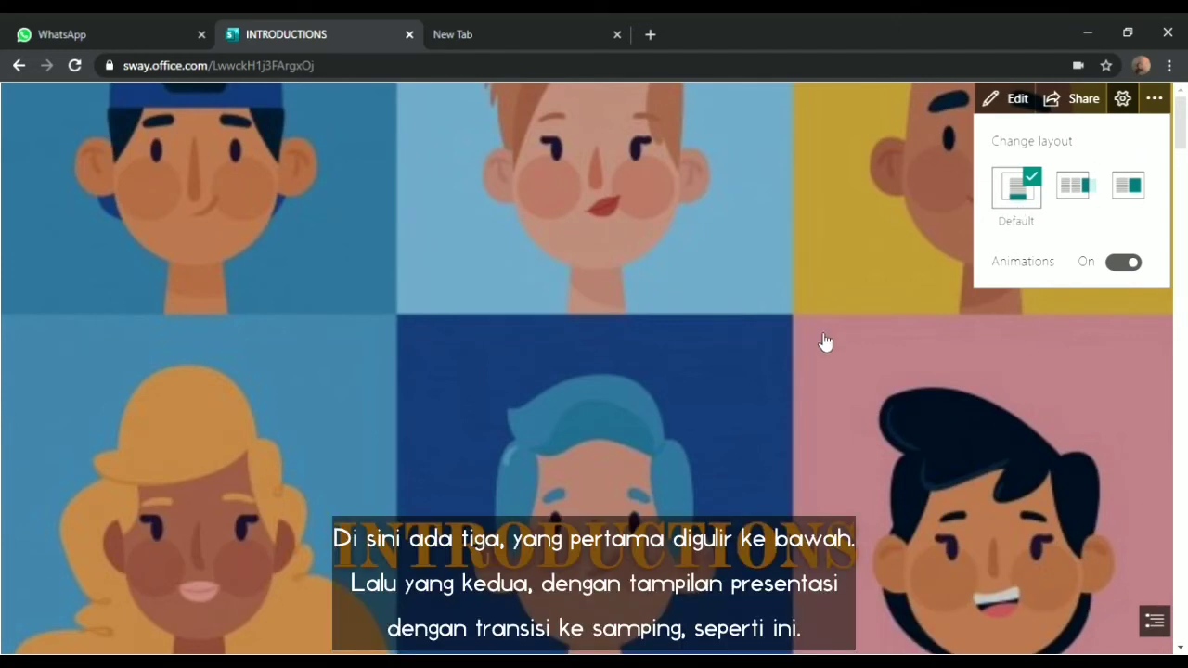
click(1073, 190)
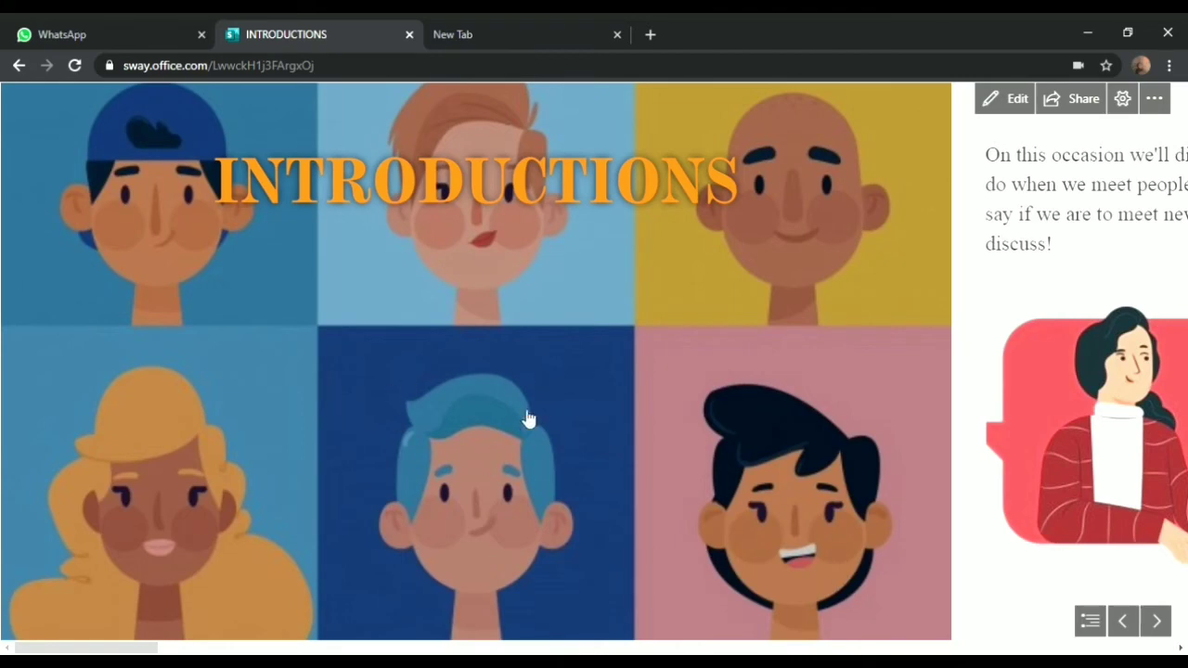
scroll(527, 421, down, 5)
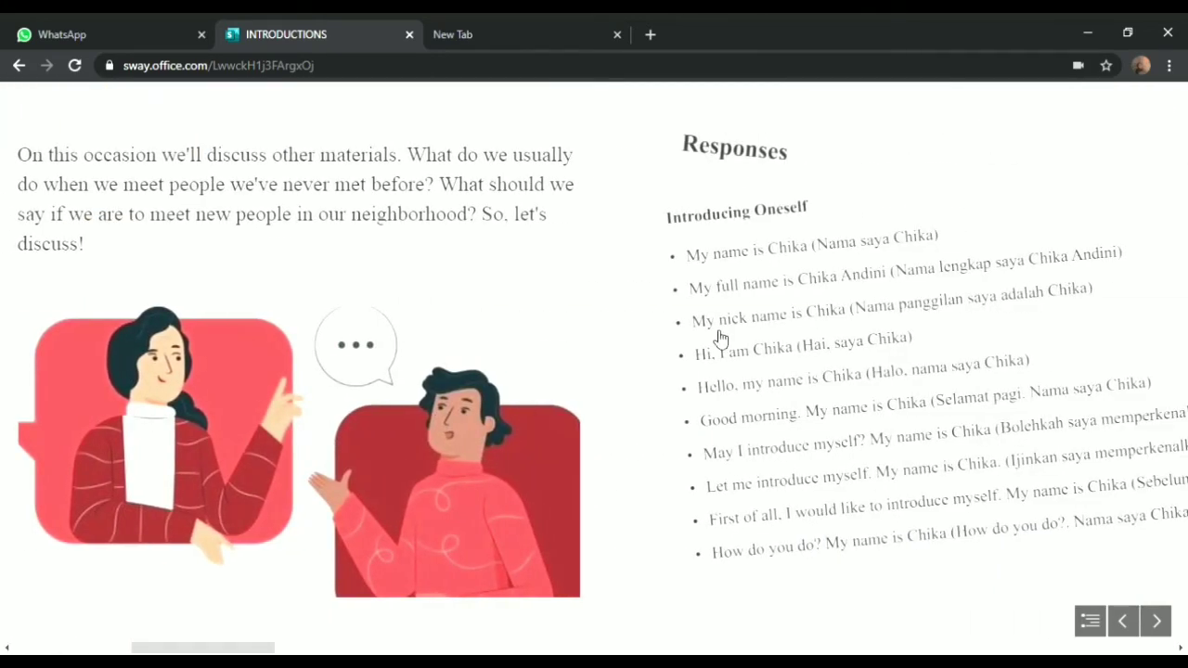
click(881, 221)
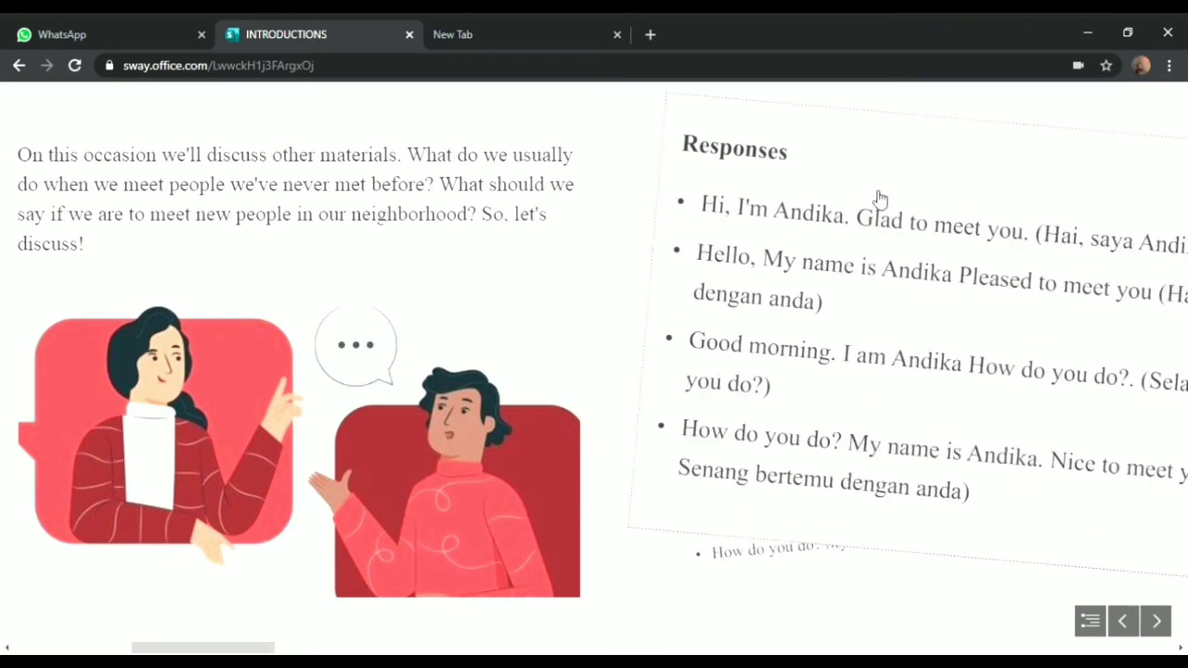
click(880, 200)
scroll(880, 200, down, 5)
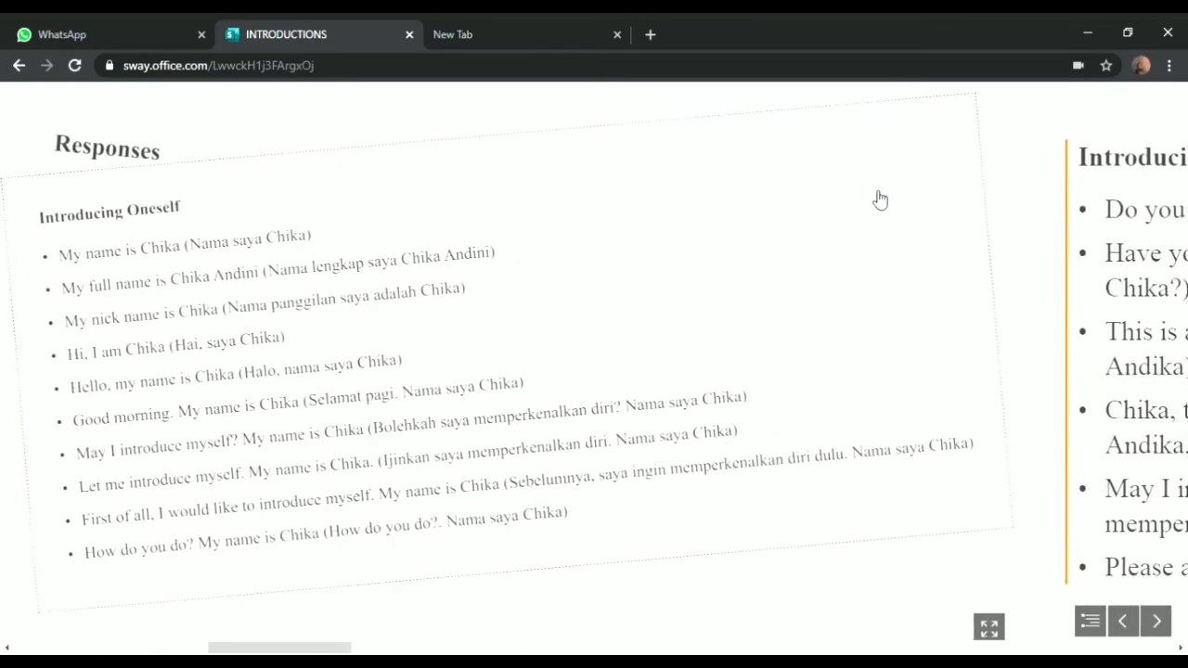
scroll(880, 199, down, 5)
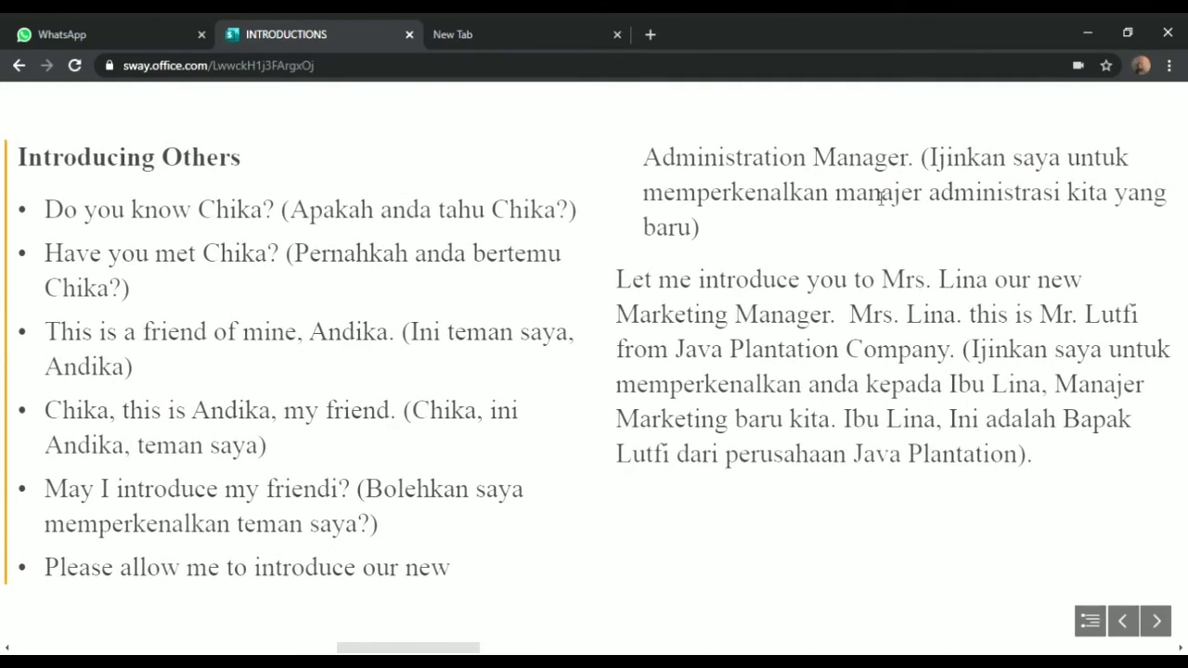
scroll(881, 200, down, 4)
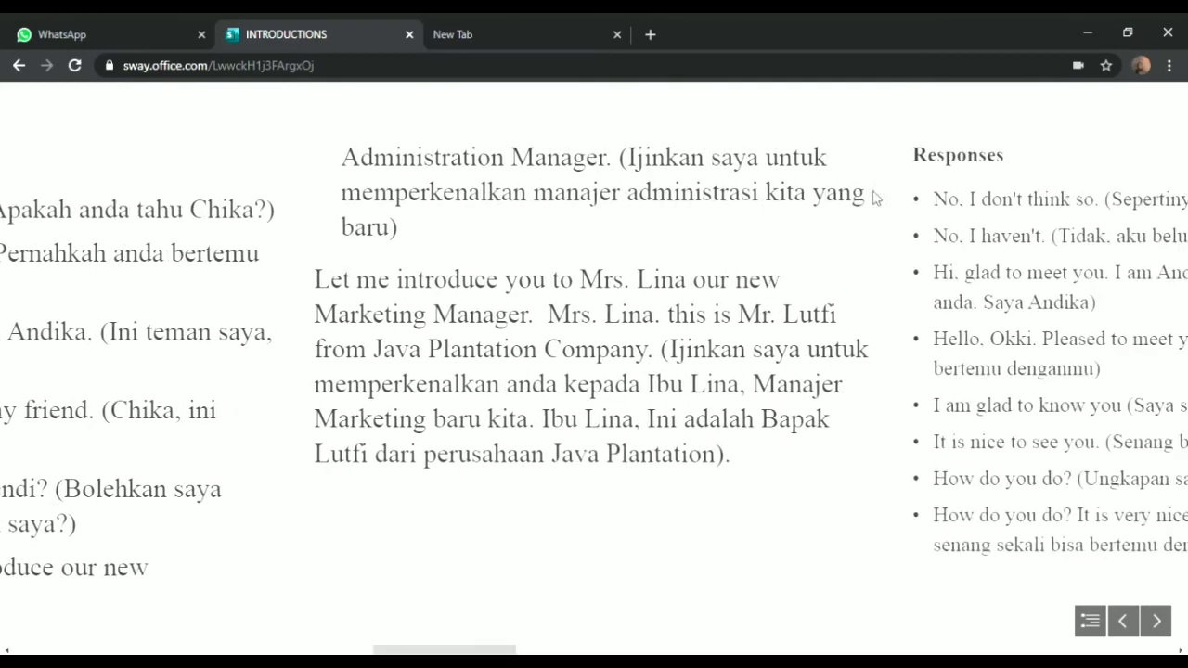
scroll(876, 198, down, 2)
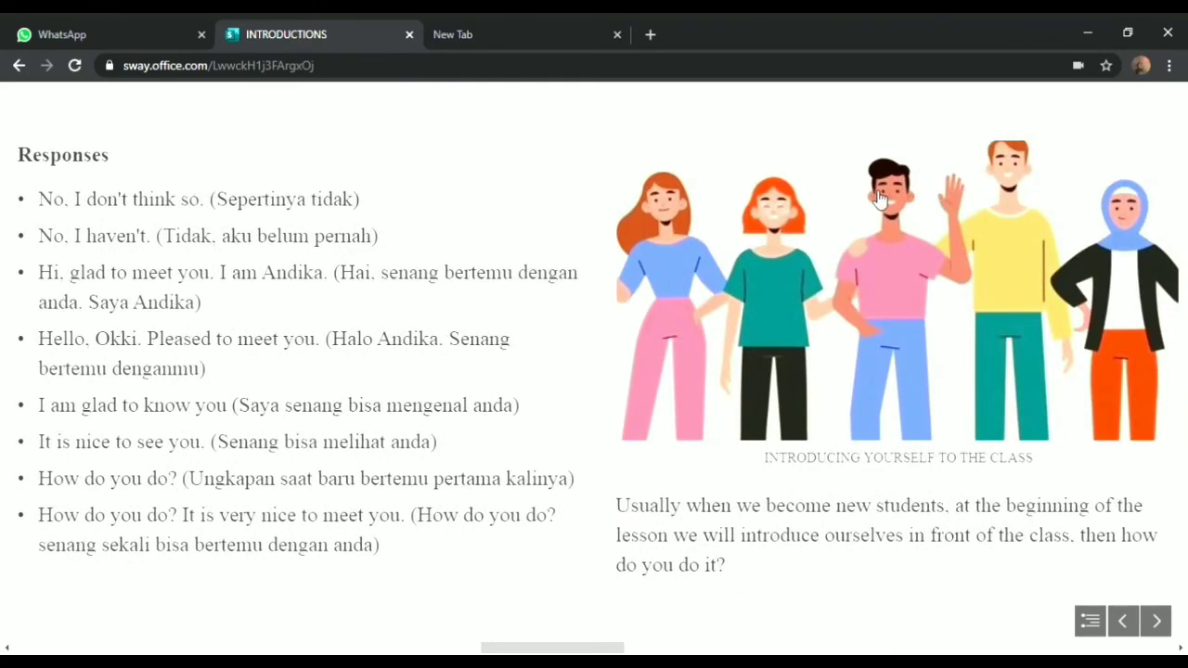
scroll(880, 199, down, 7)
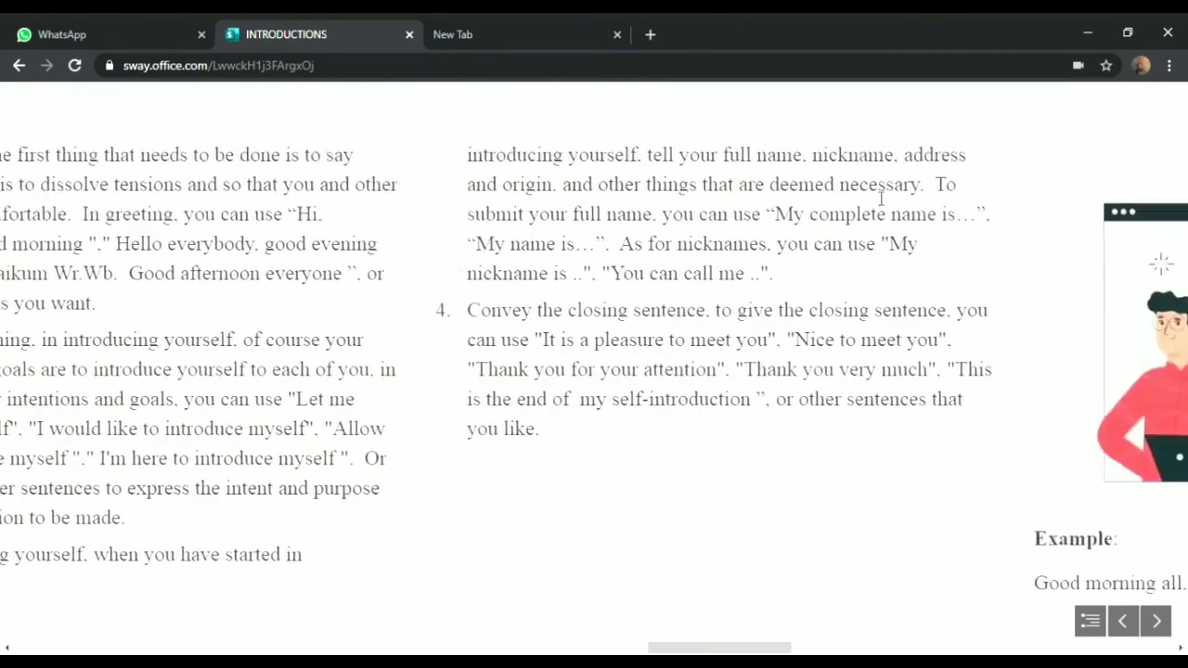
scroll(881, 200, down, 12)
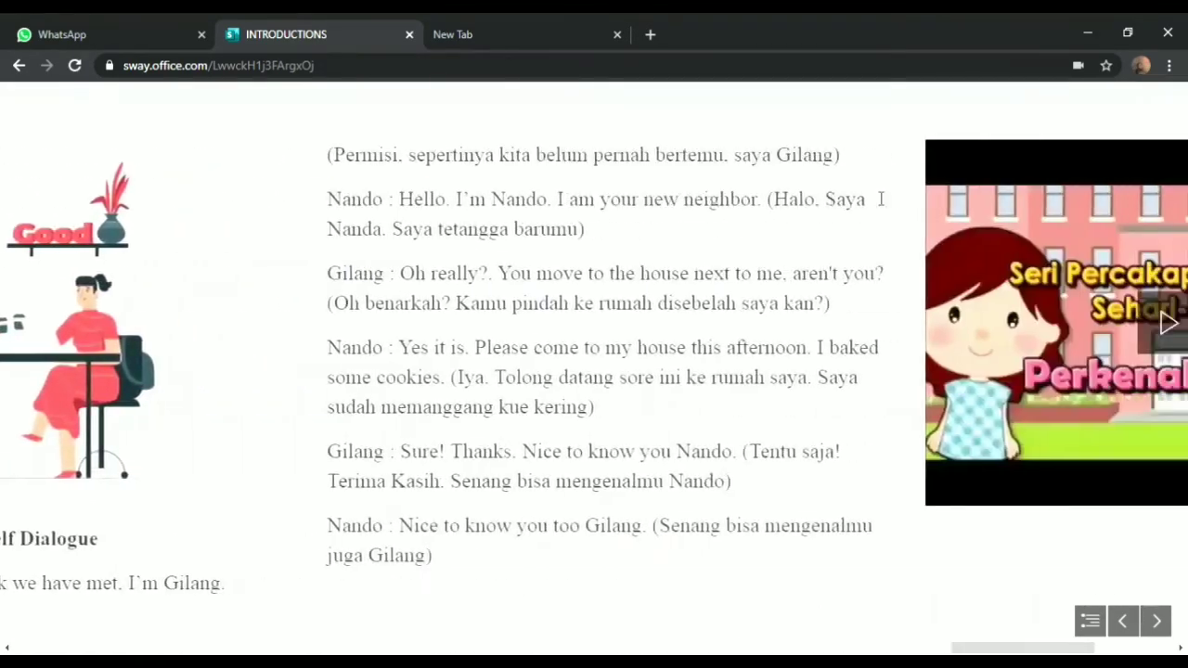
scroll(881, 199, up, 12)
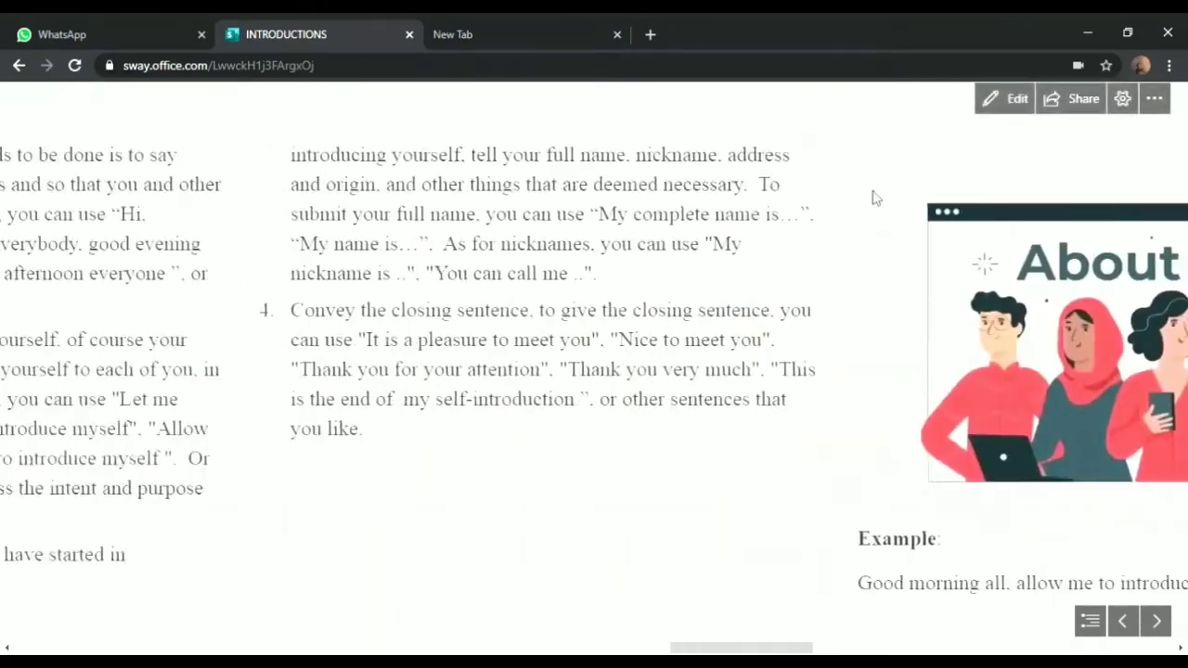
scroll(876, 198, up, 15)
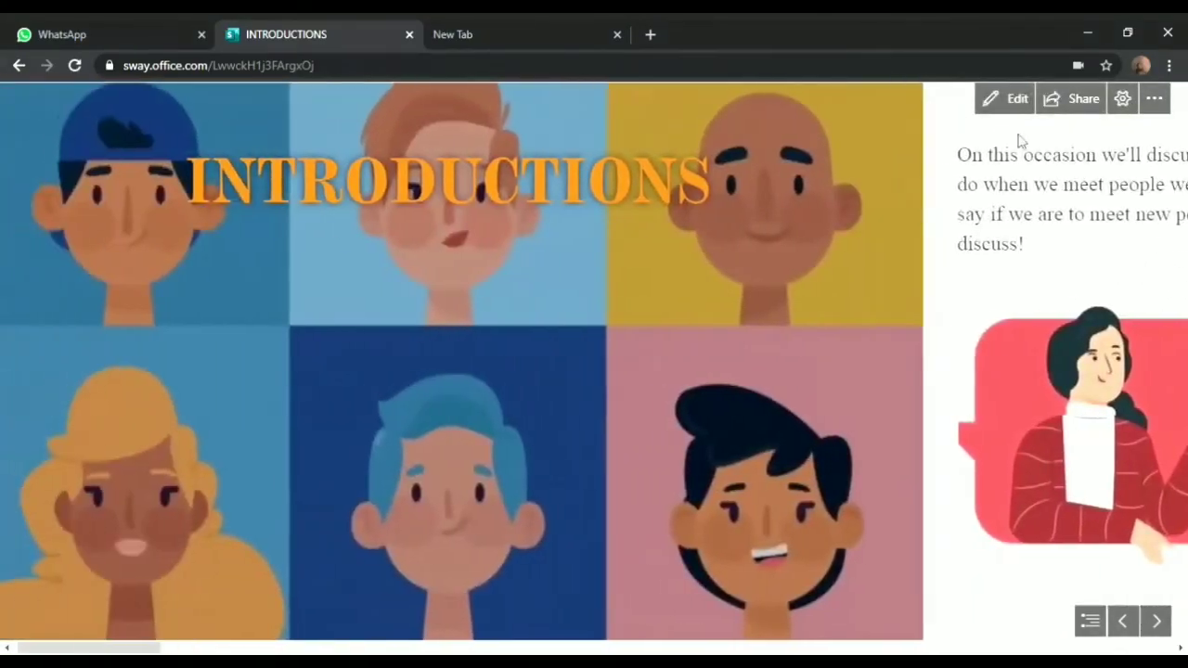
Try the slide-by-slide layout across a few slides, then restore the default vertical layout
click(1139, 102)
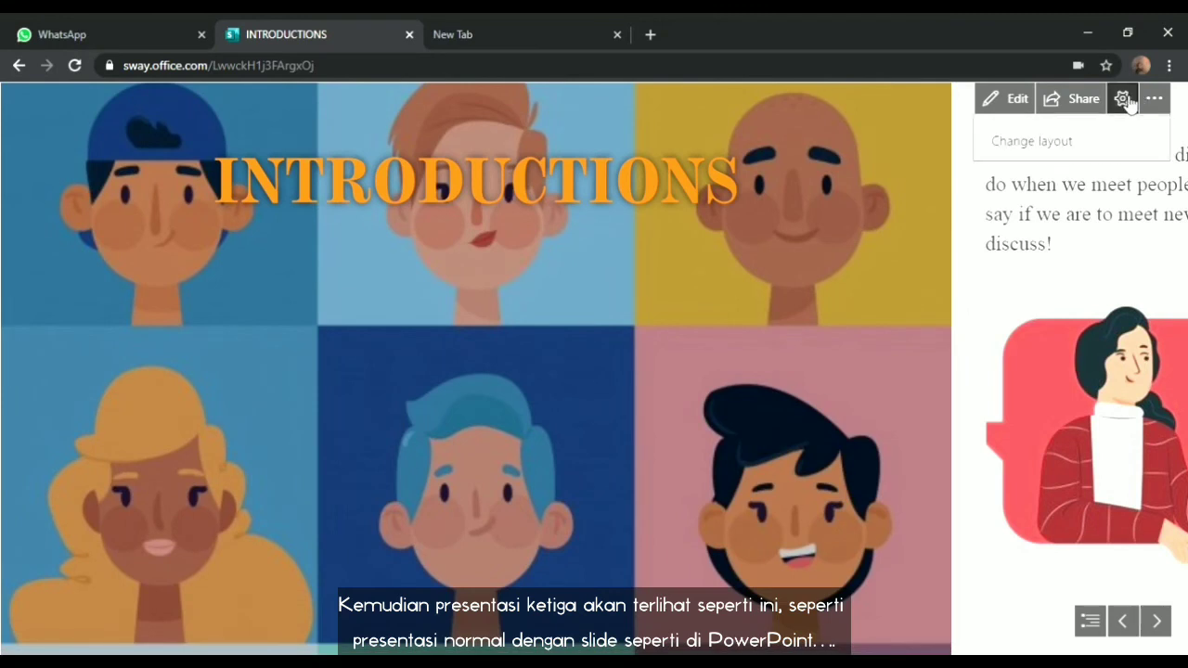
click(1136, 198)
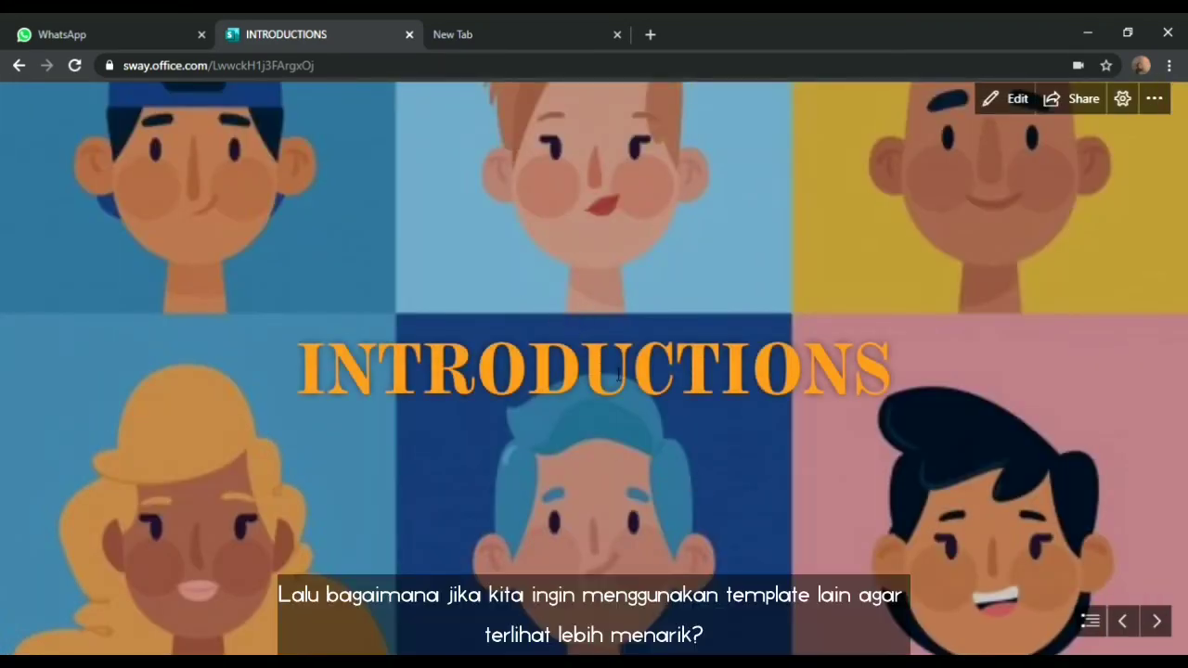
scroll(618, 373, down, 3)
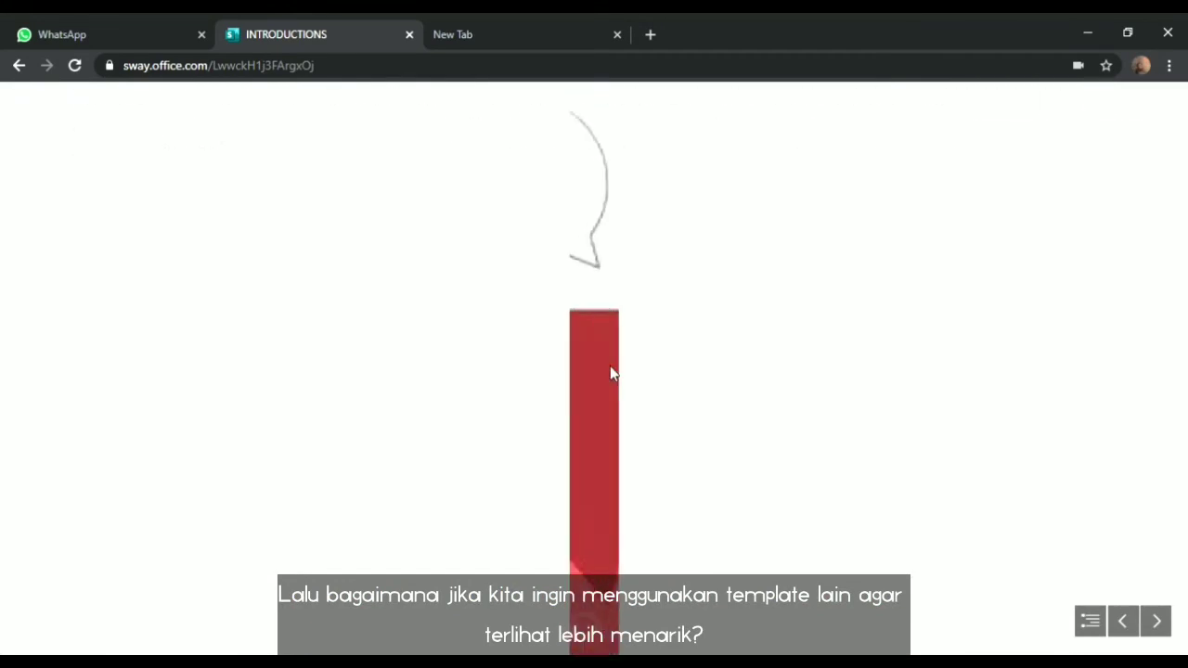
scroll(612, 373, down, 2)
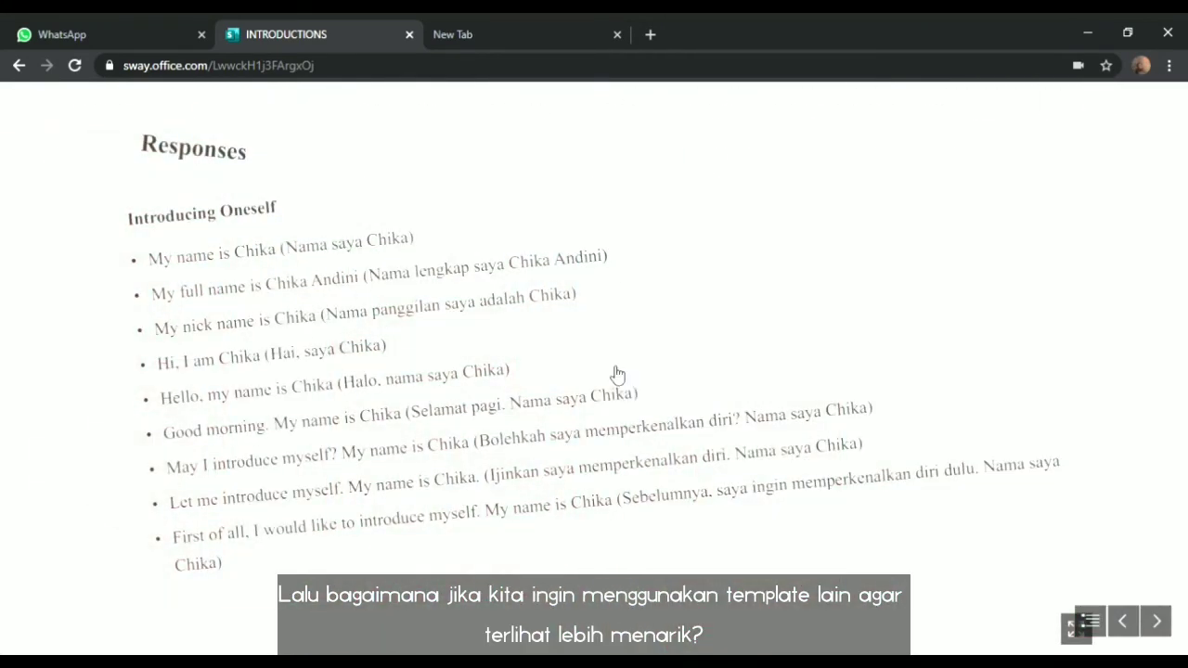
scroll(618, 373, up, 3)
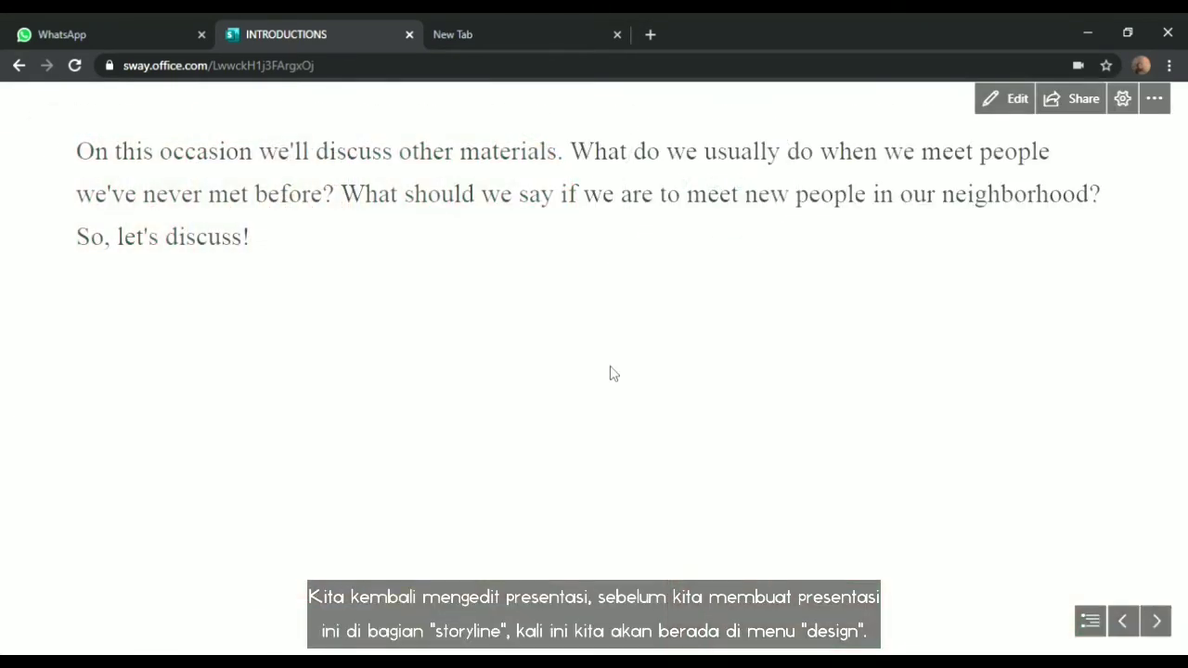
click(1124, 99)
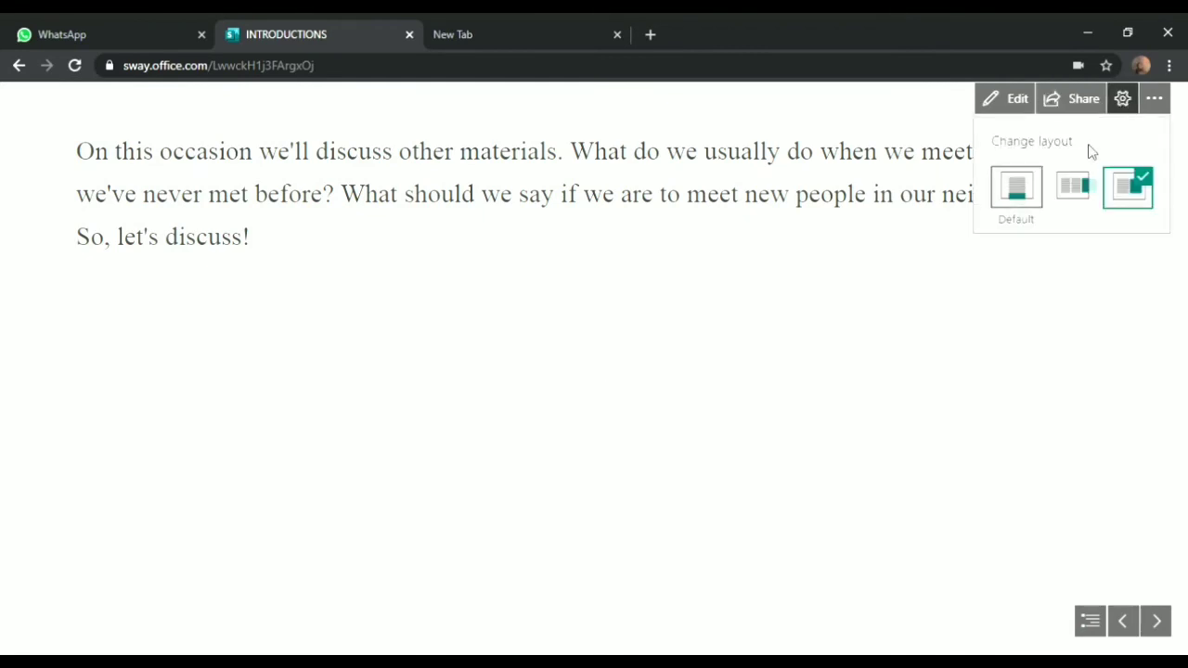
click(1019, 194)
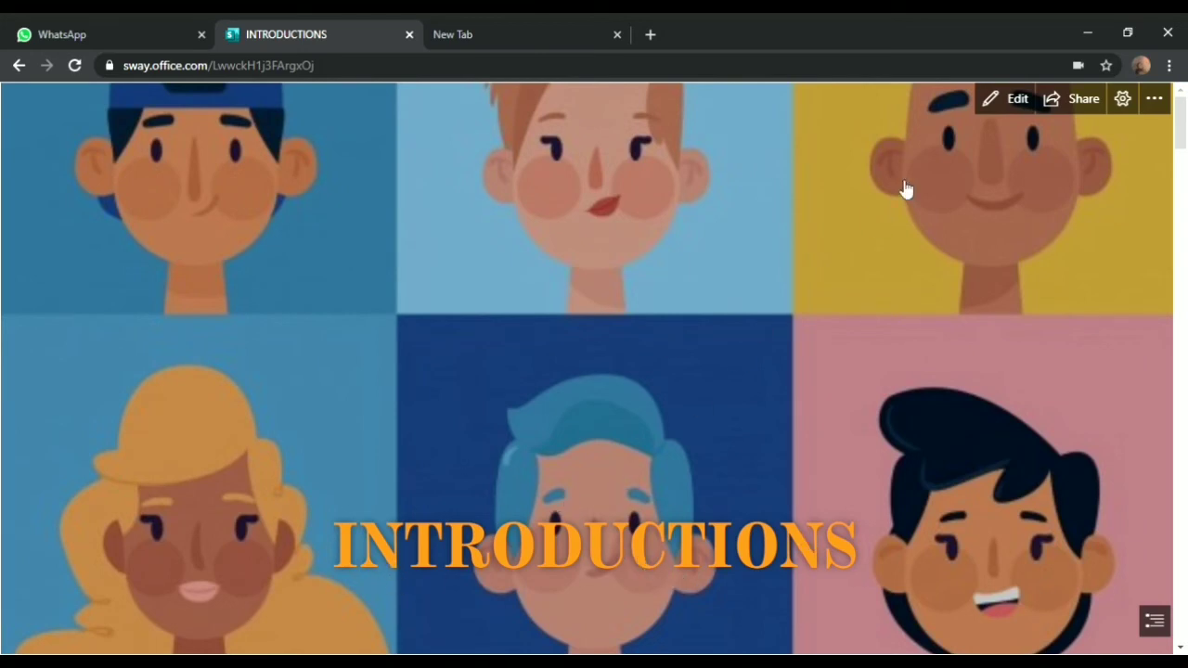
Return to editing, scroll the Storyline up to the title card and switch to Design view
click(1006, 100)
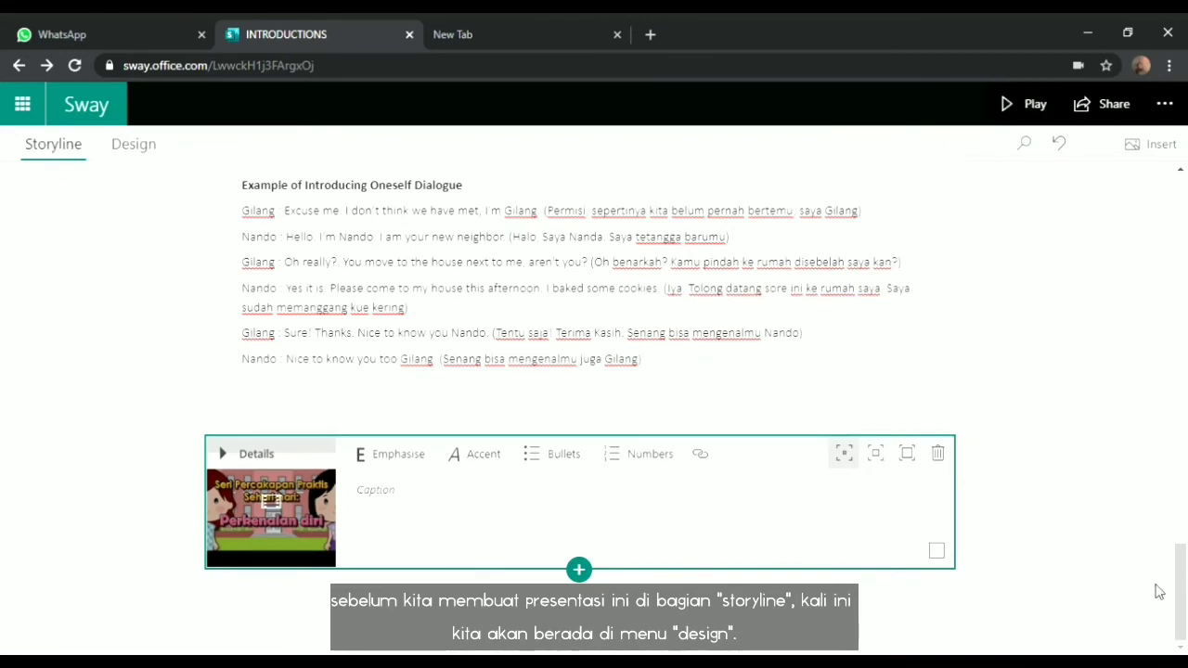
drag(1182, 603, 1132, 162)
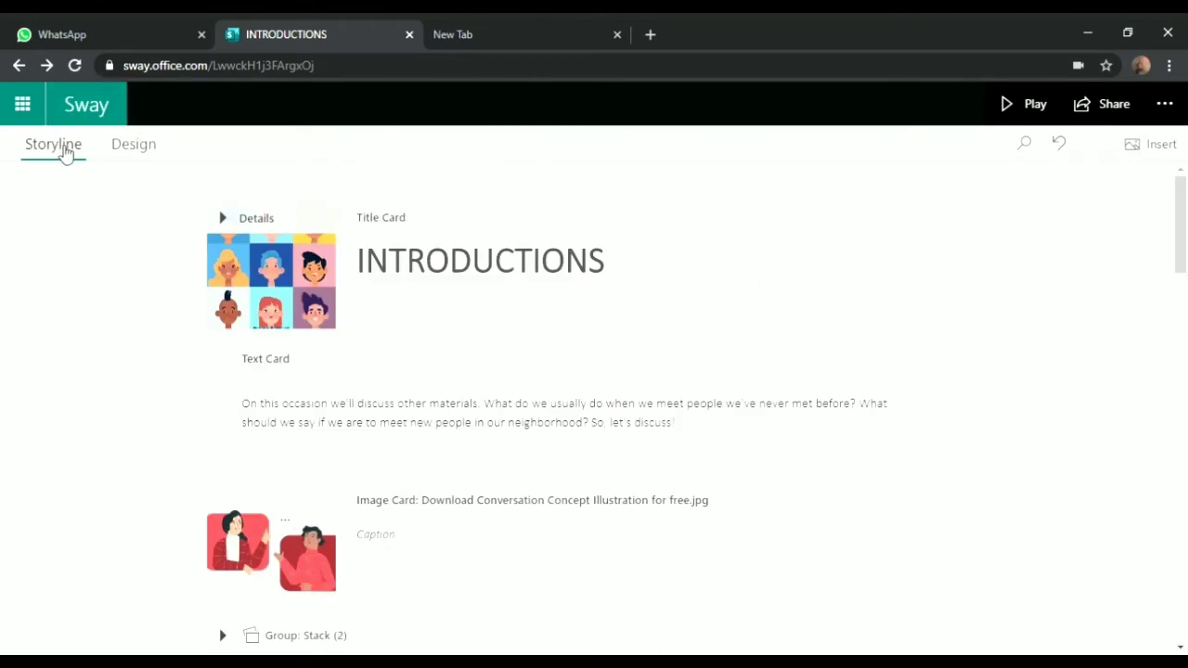
click(142, 152)
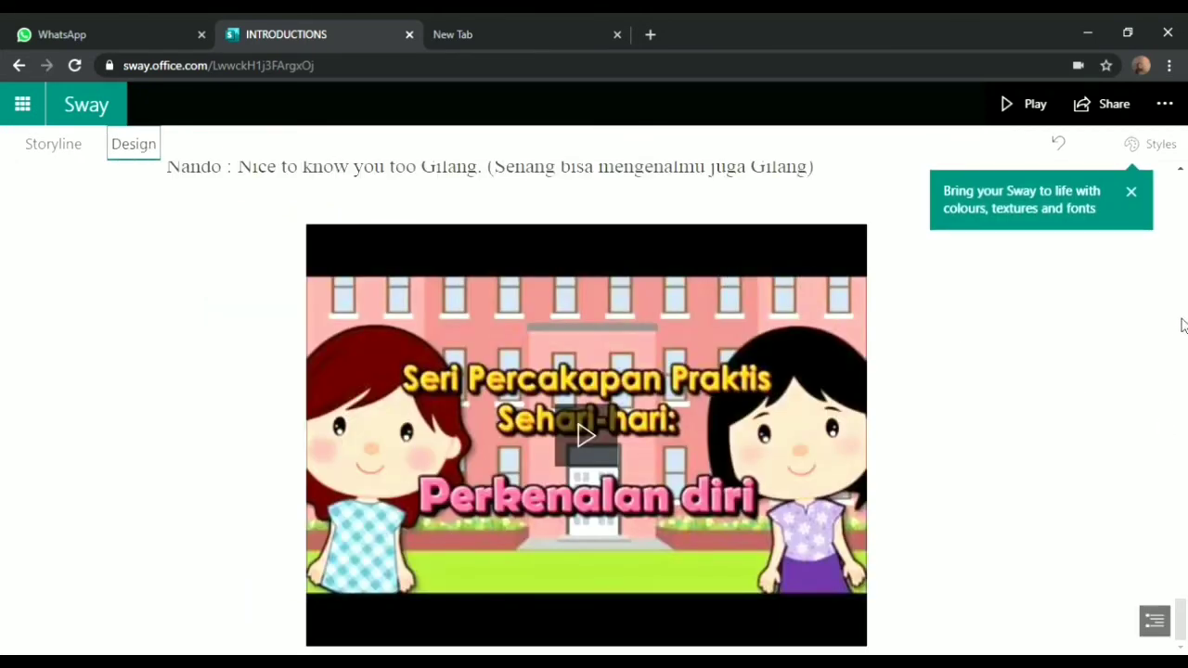
drag(1183, 324, 1182, 260)
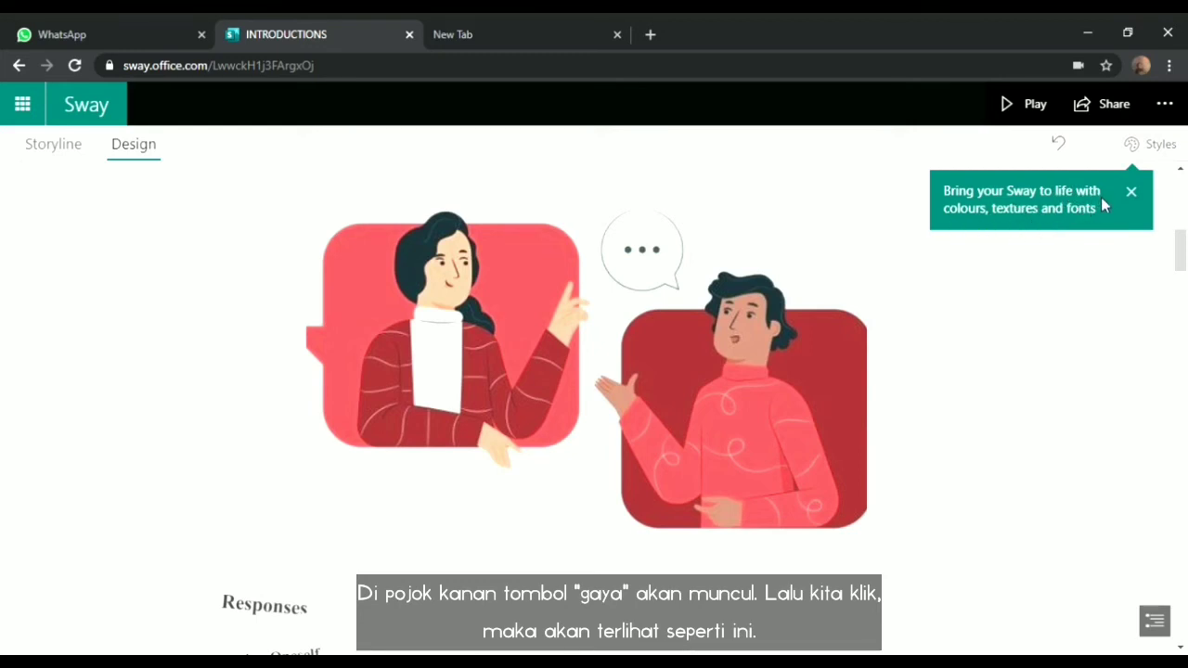
Open the Styles pane and try the fourth and another font style variation
click(1170, 158)
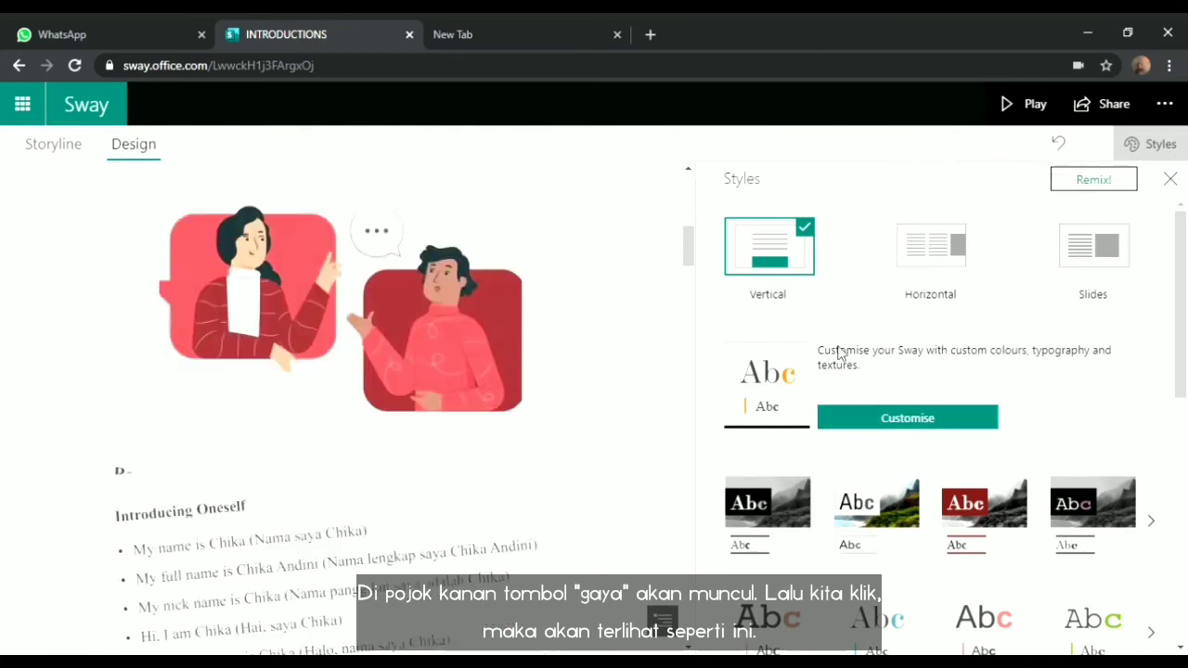
drag(689, 260, 689, 191)
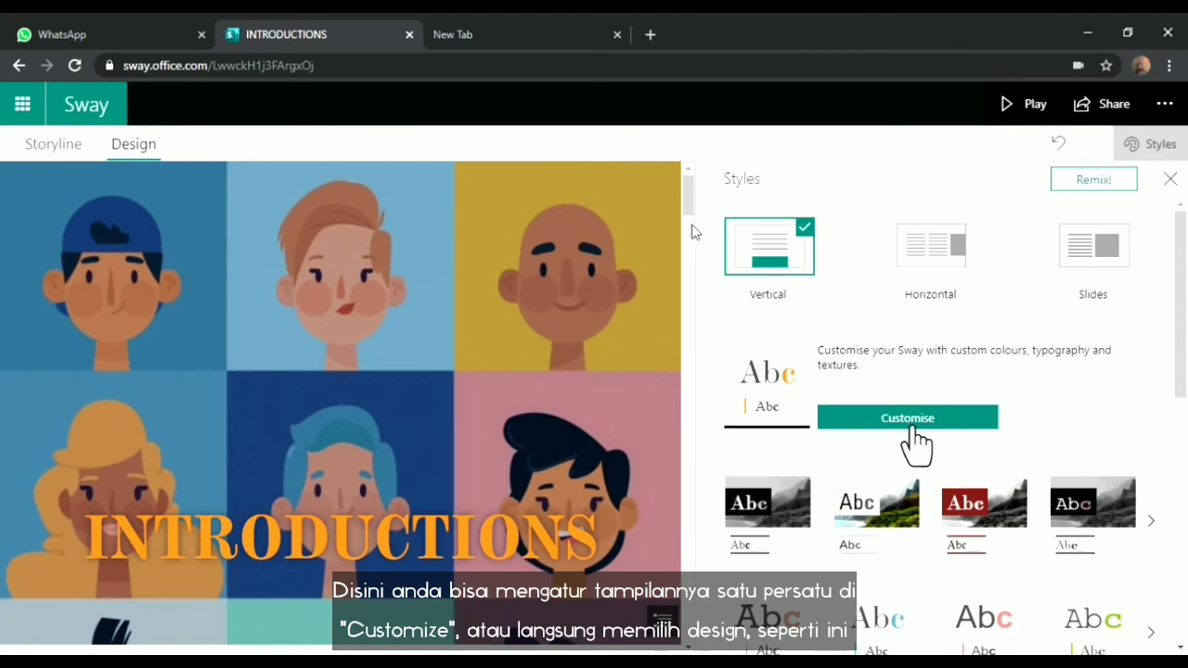
mouse_move(689, 192)
mouse_down()
mouse_move(695, 244)
mouse_move(696, 231)
mouse_up()
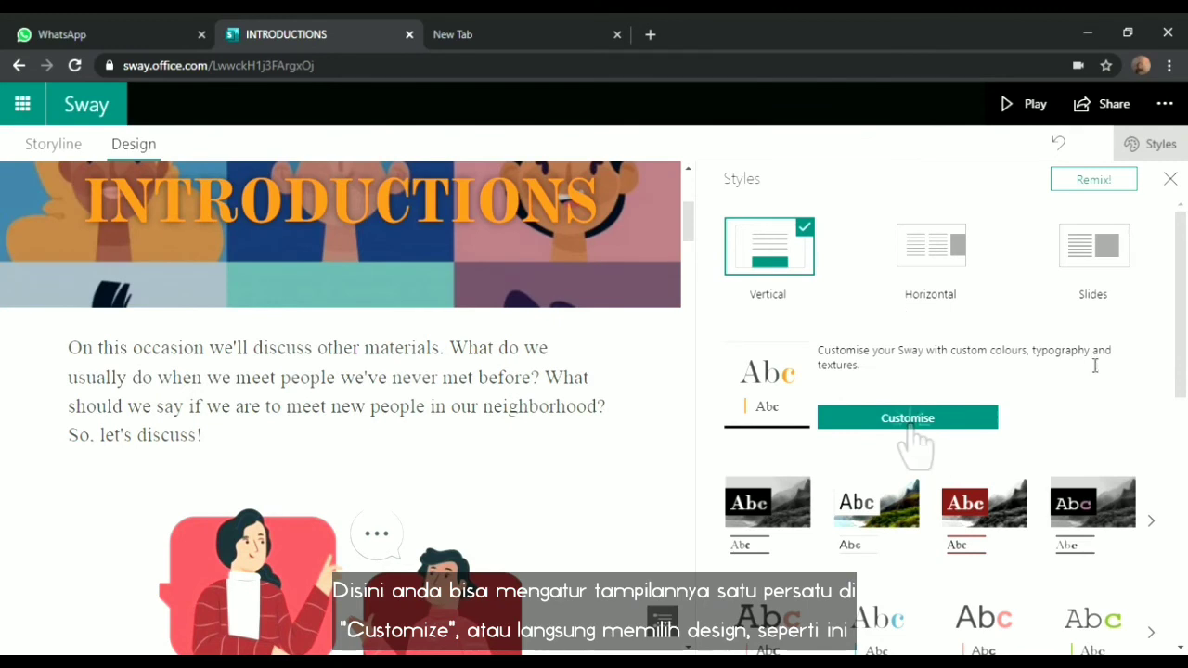
drag(1181, 353, 1185, 472)
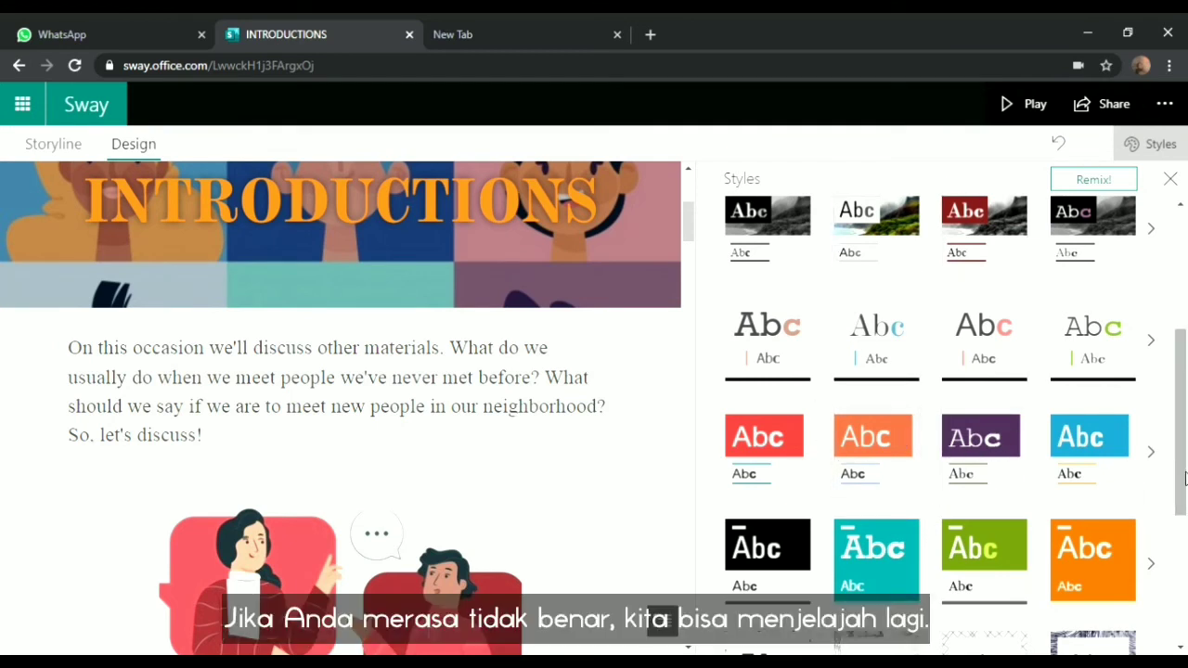
mouse_move(1182, 478)
mouse_down()
mouse_move(1185, 612)
mouse_move(1175, 485)
mouse_up()
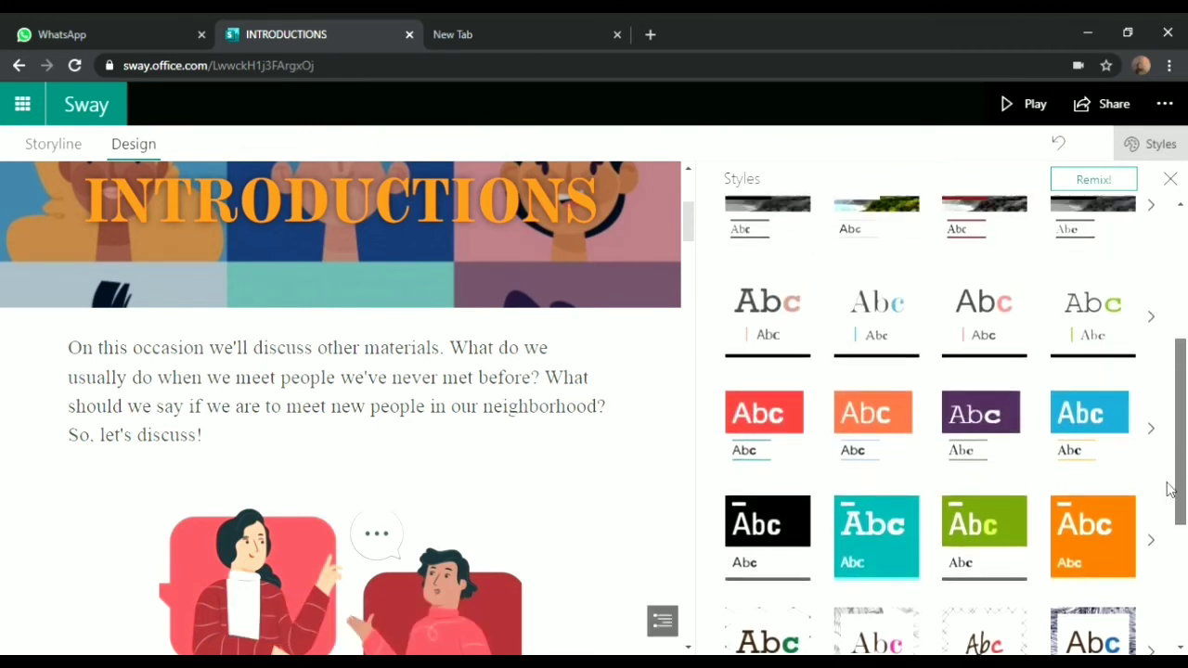
click(1151, 324)
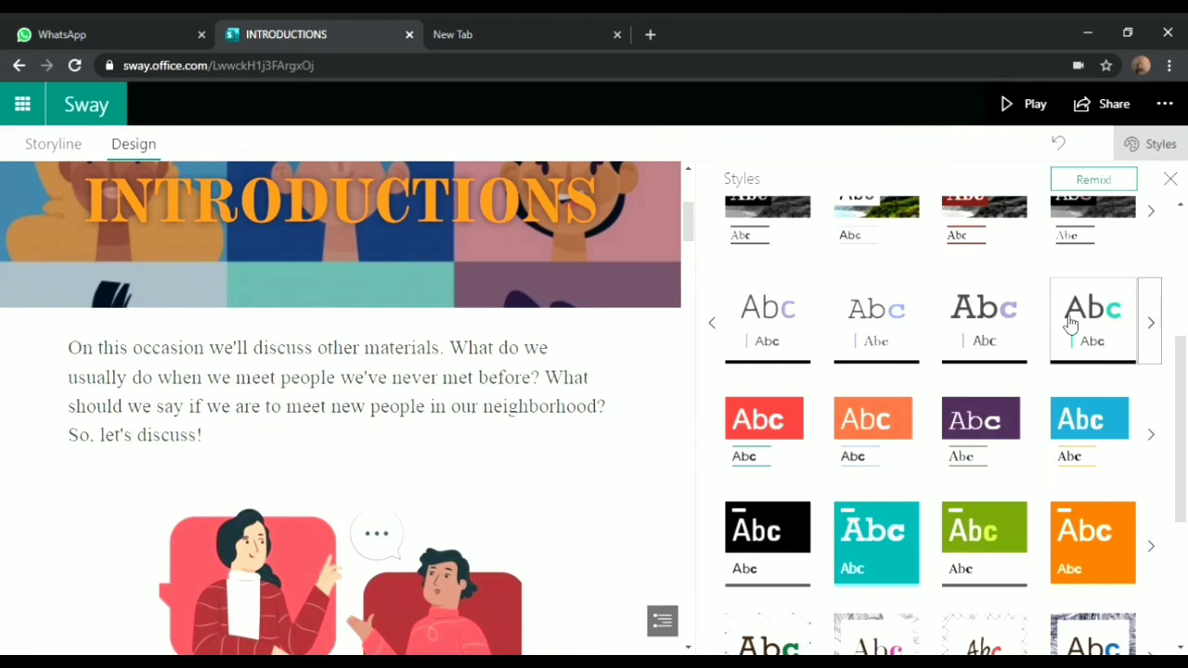
click(1107, 320)
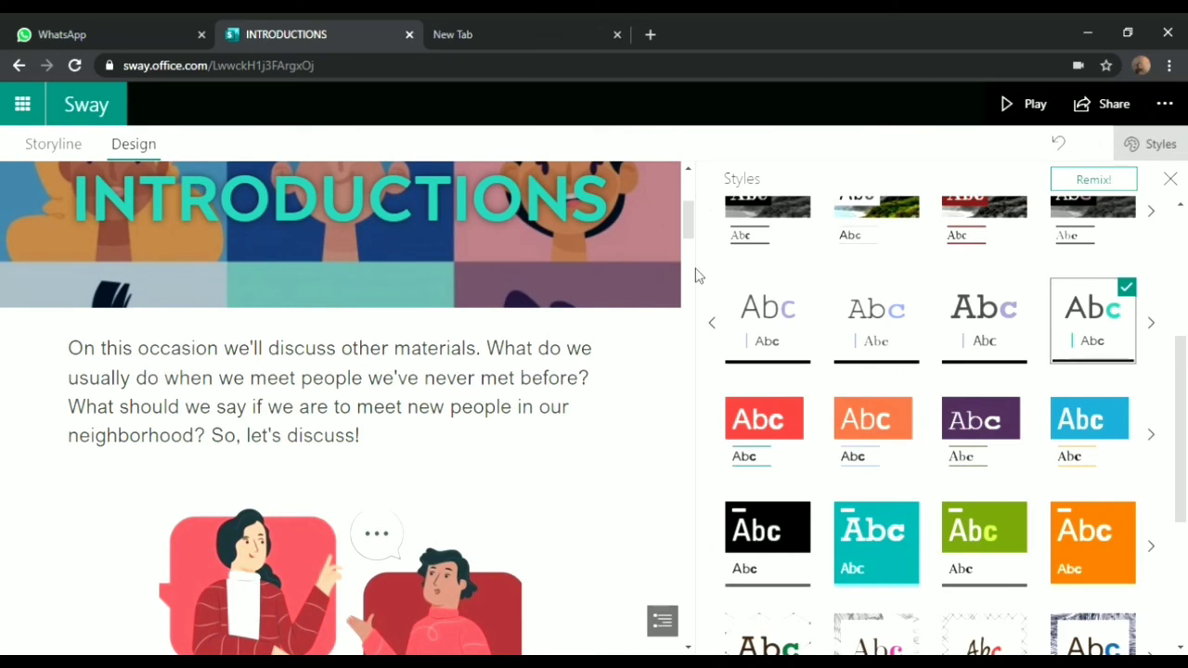
click(992, 332)
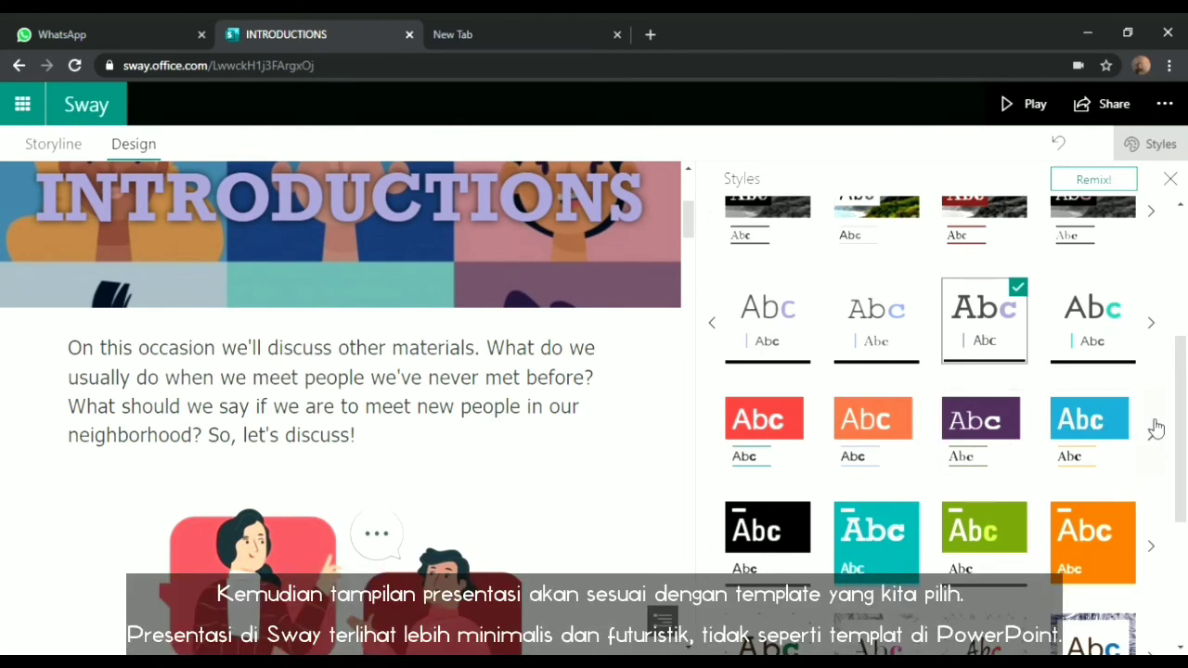
Apply the cross-hatch pattern style and close the Styles pane
scroll(1184, 413, down, 3)
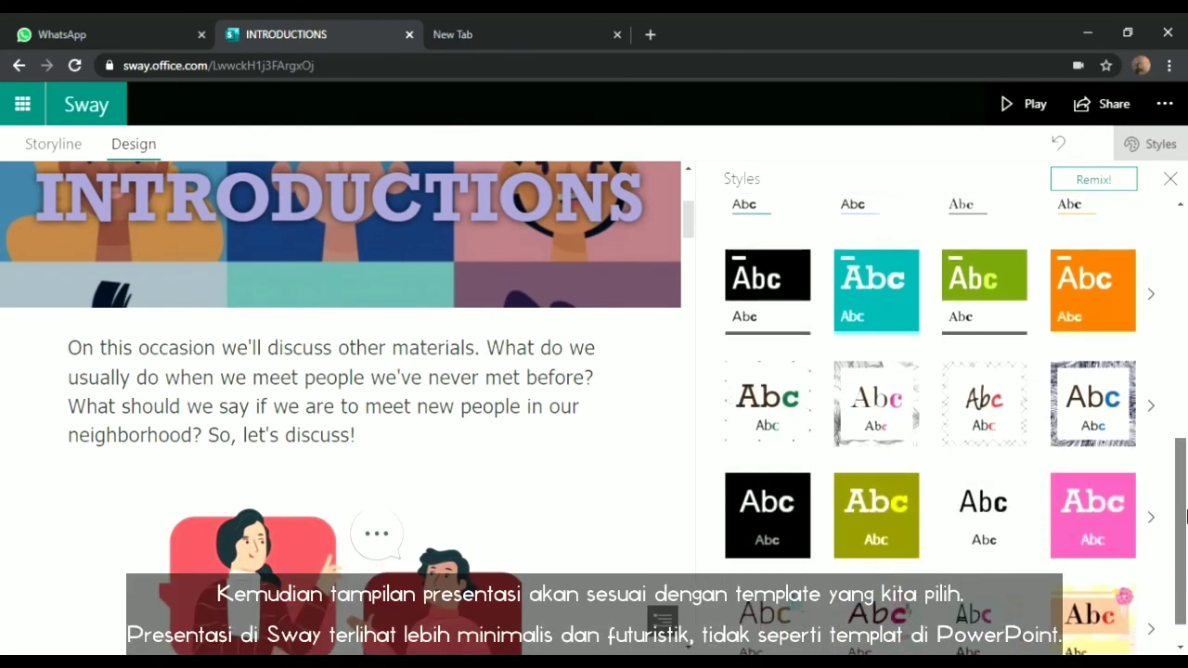
click(1016, 413)
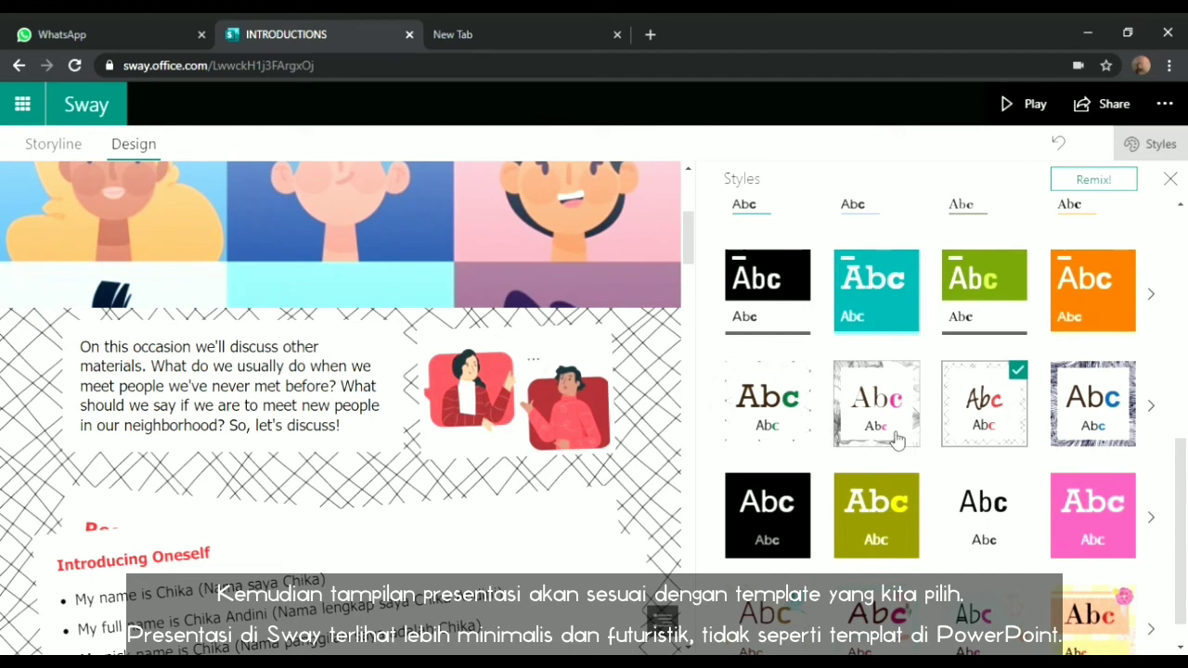
scroll(1178, 473, down, 1)
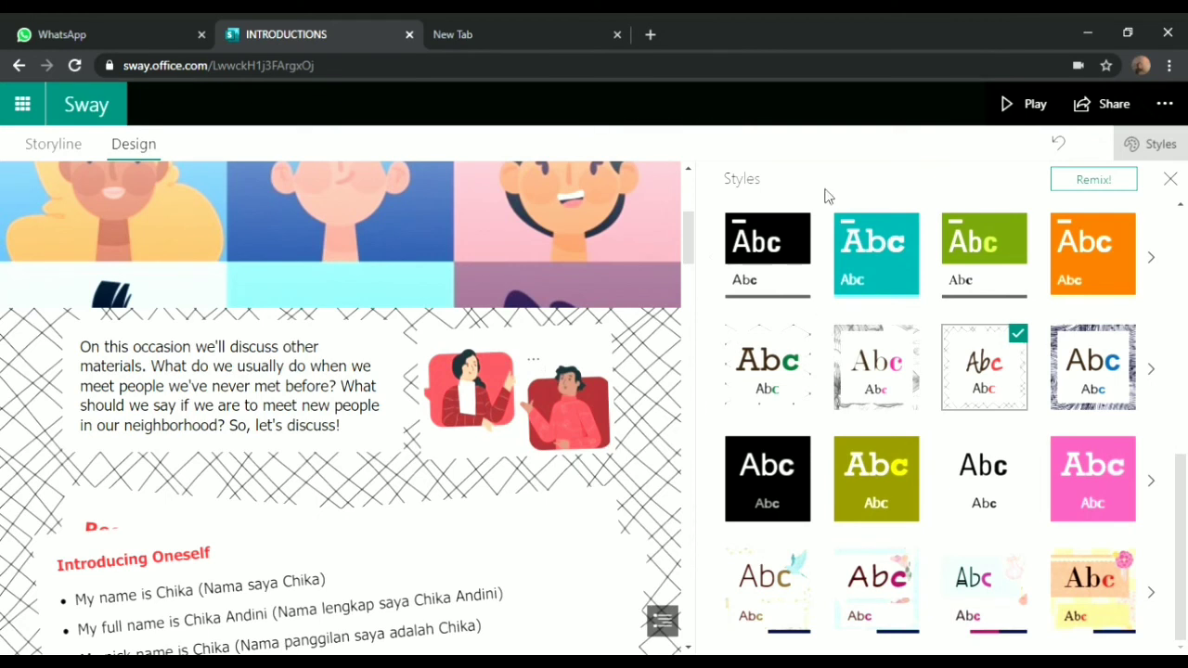
click(1171, 181)
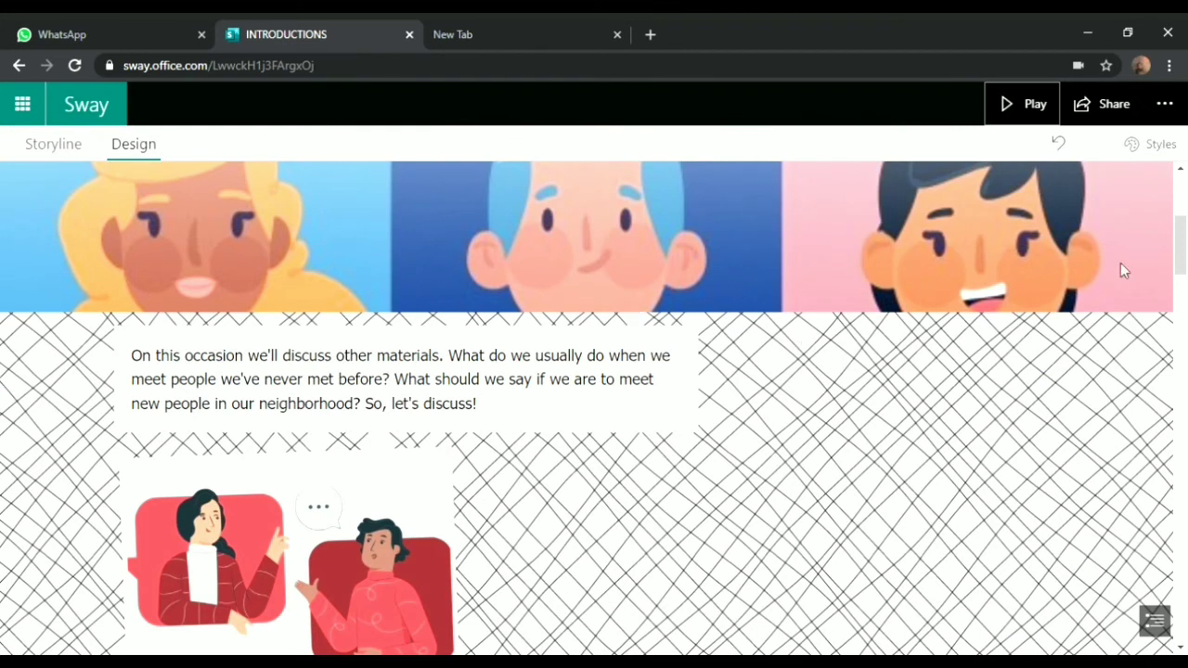
drag(1182, 259, 1182, 219)
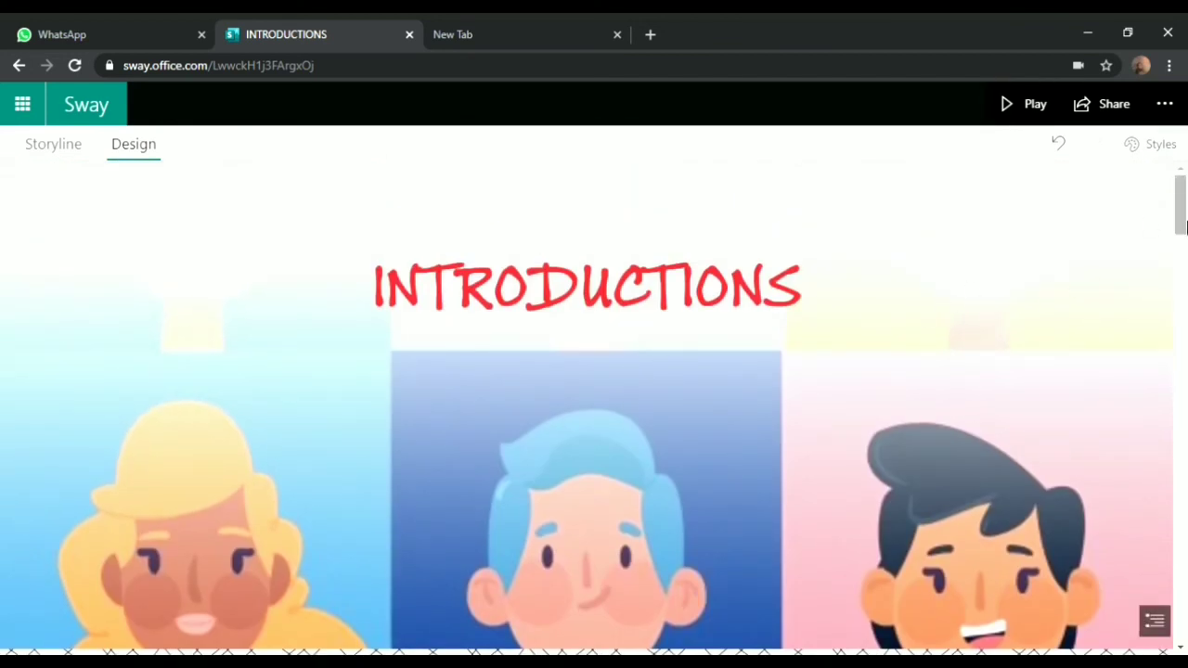
scroll(1183, 228, down, 5)
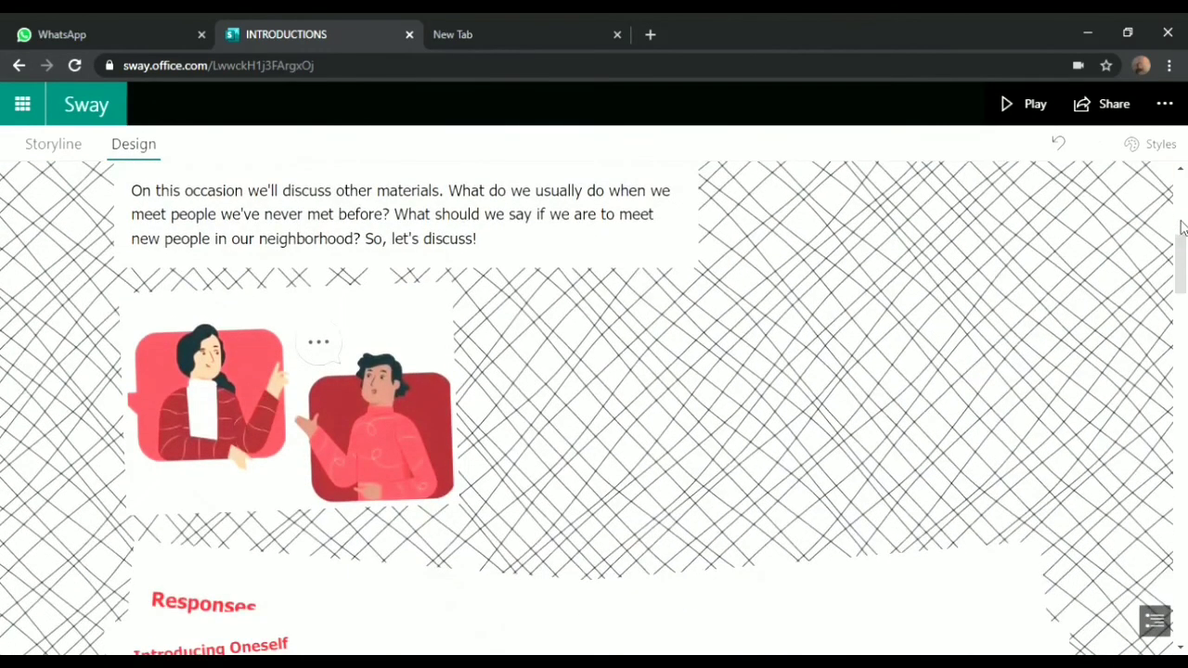
scroll(1182, 228, down, 4)
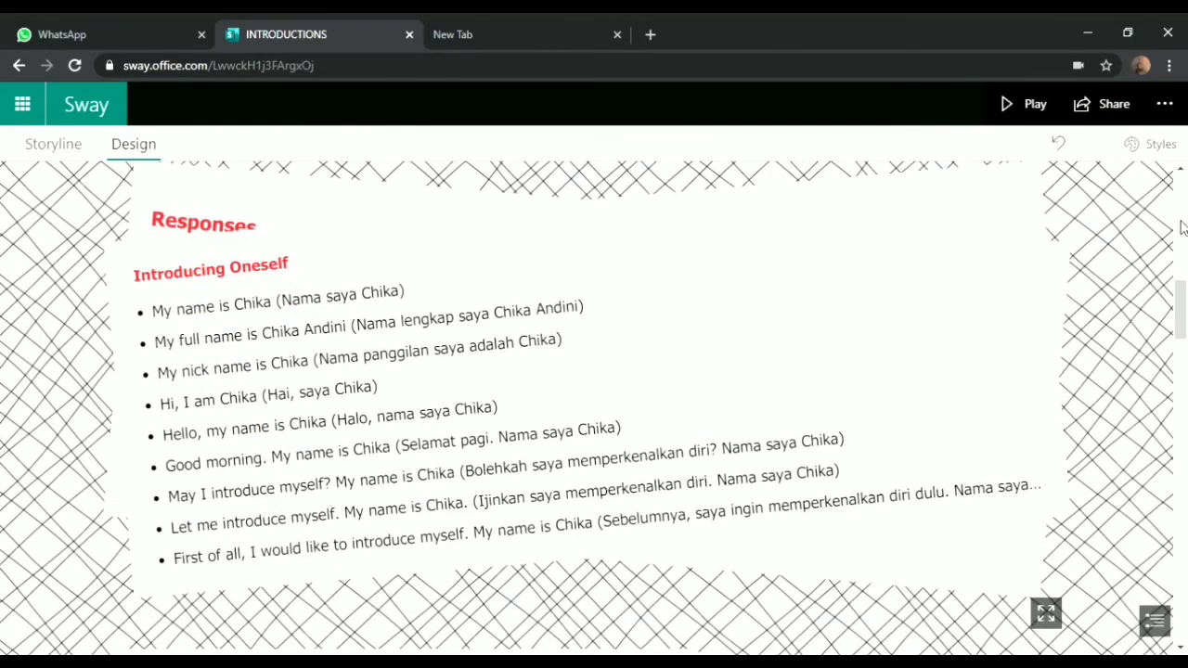
scroll(1182, 227, down, 8)
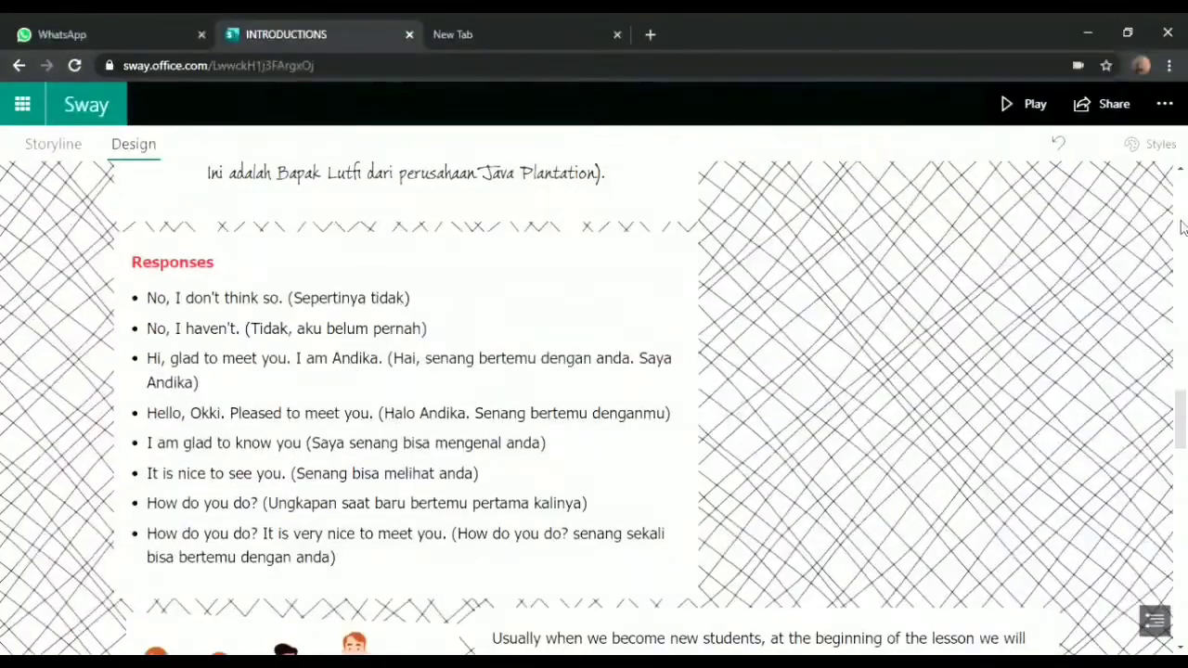
scroll(1182, 228, down, 5)
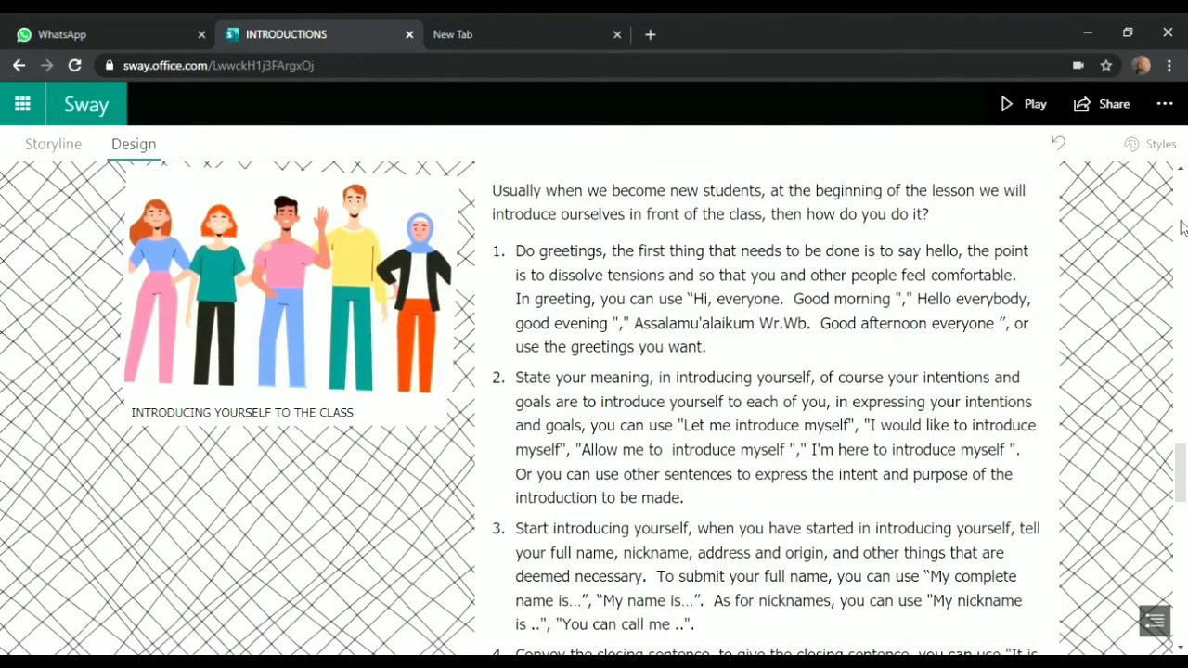
scroll(1180, 227, down, 8)
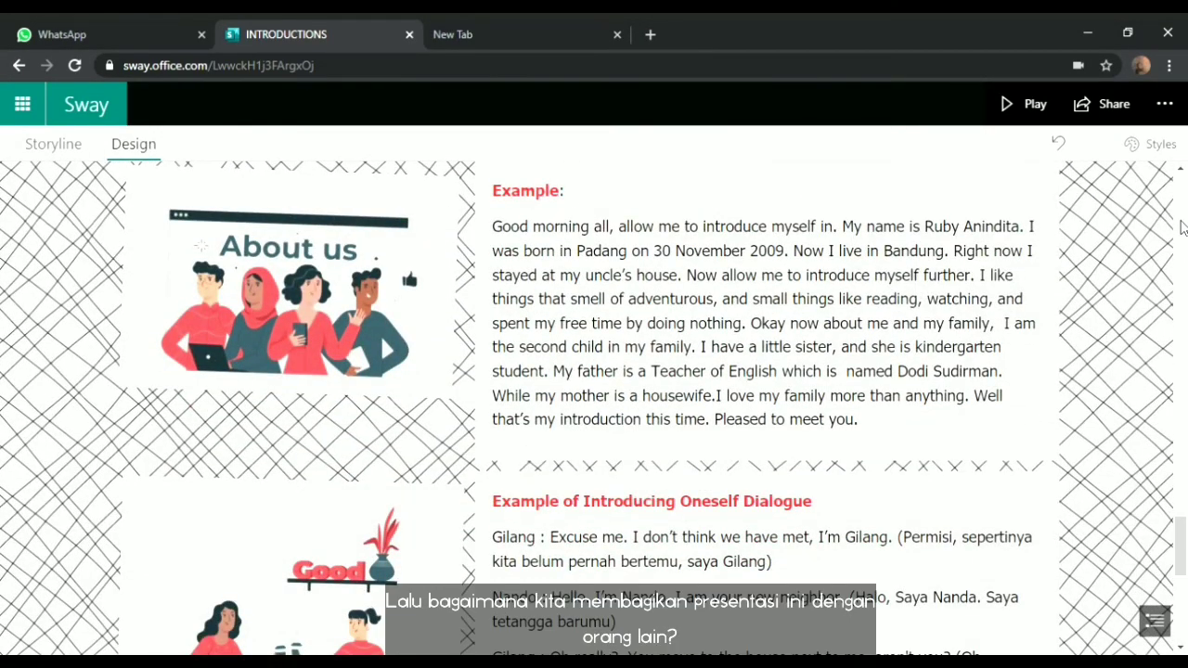
scroll(1180, 228, down, 6)
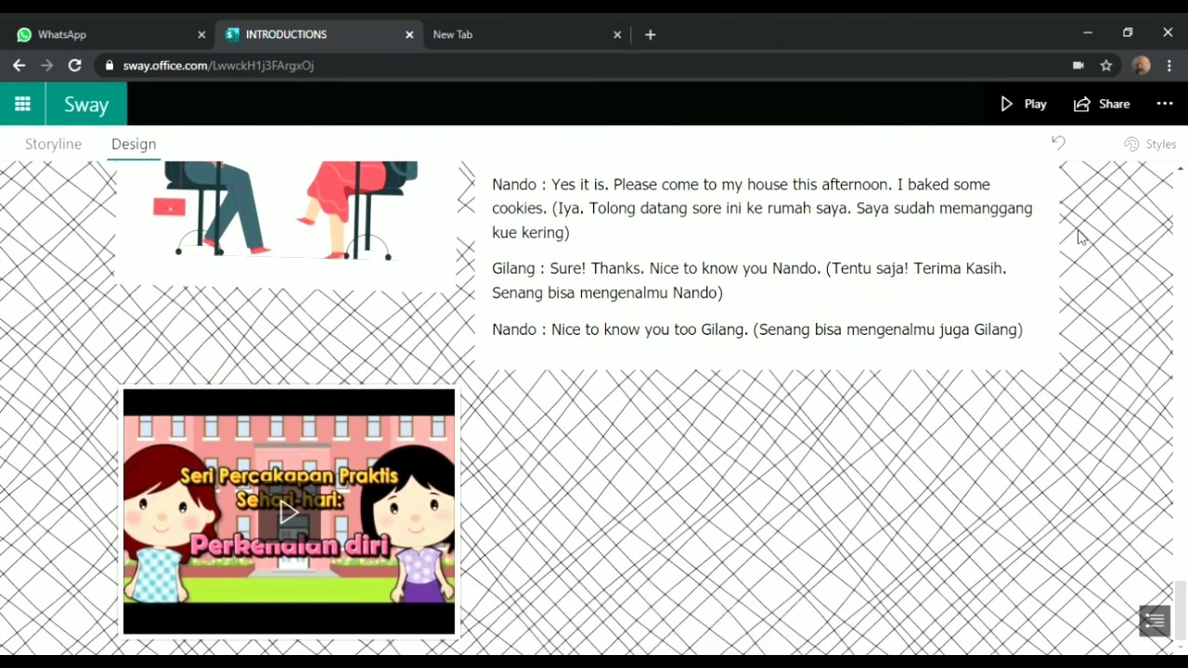
Copy the view-only share link for the INTRODUCTIONS Sway
click(1101, 105)
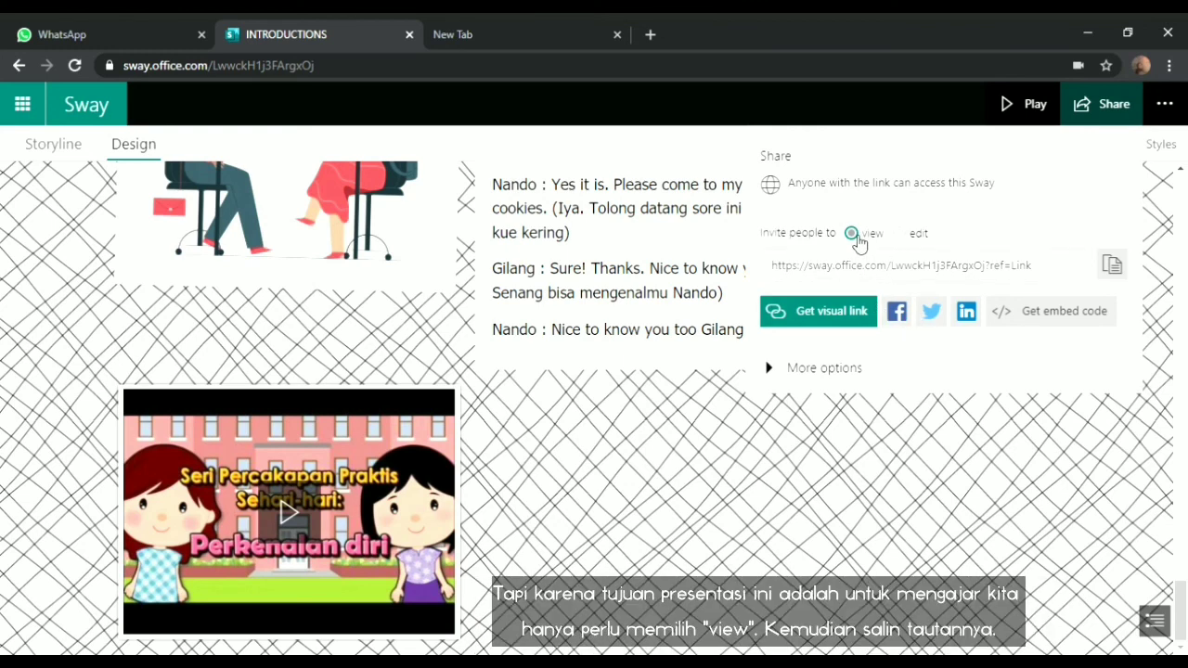
click(900, 235)
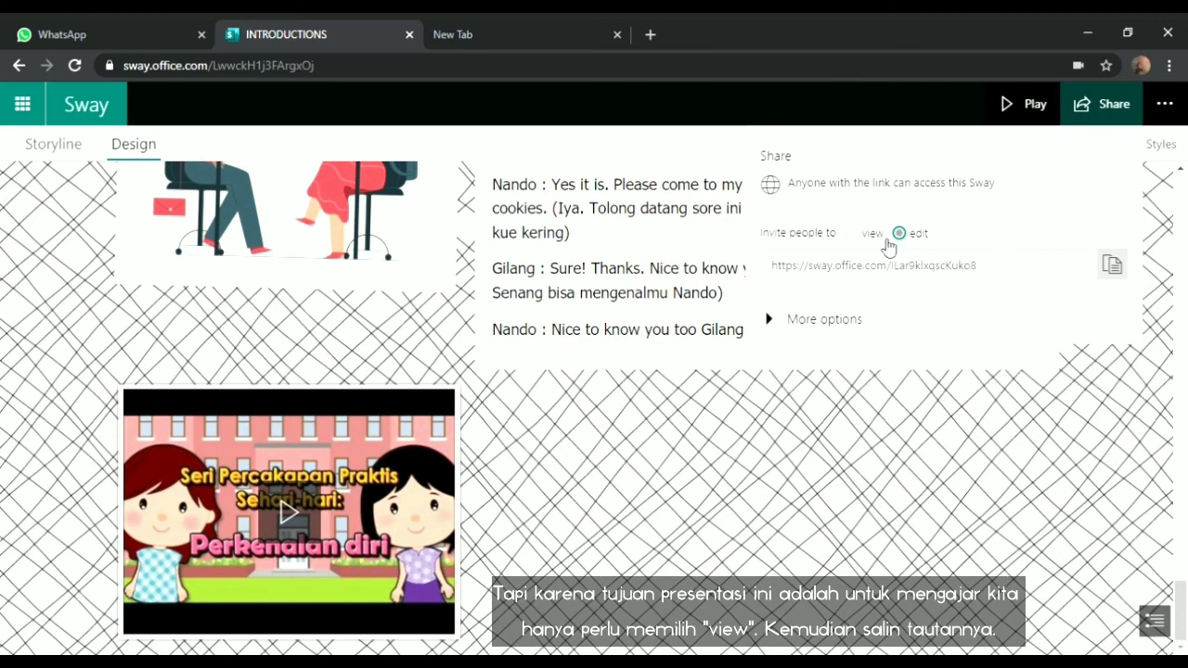
click(854, 236)
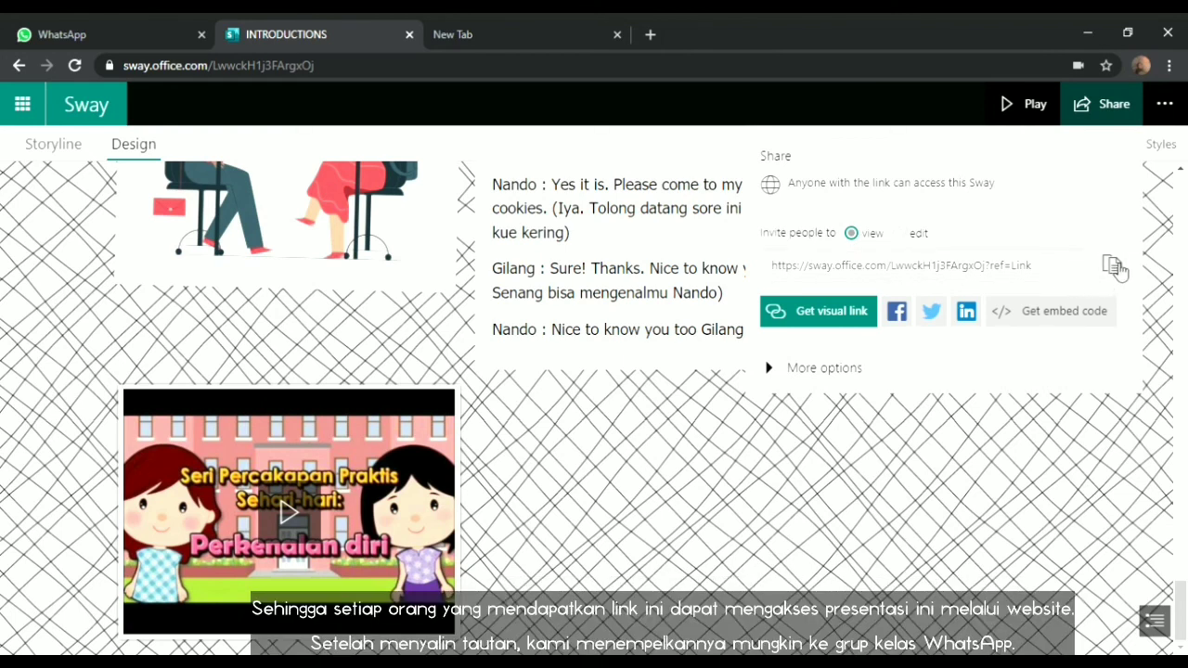
click(1116, 266)
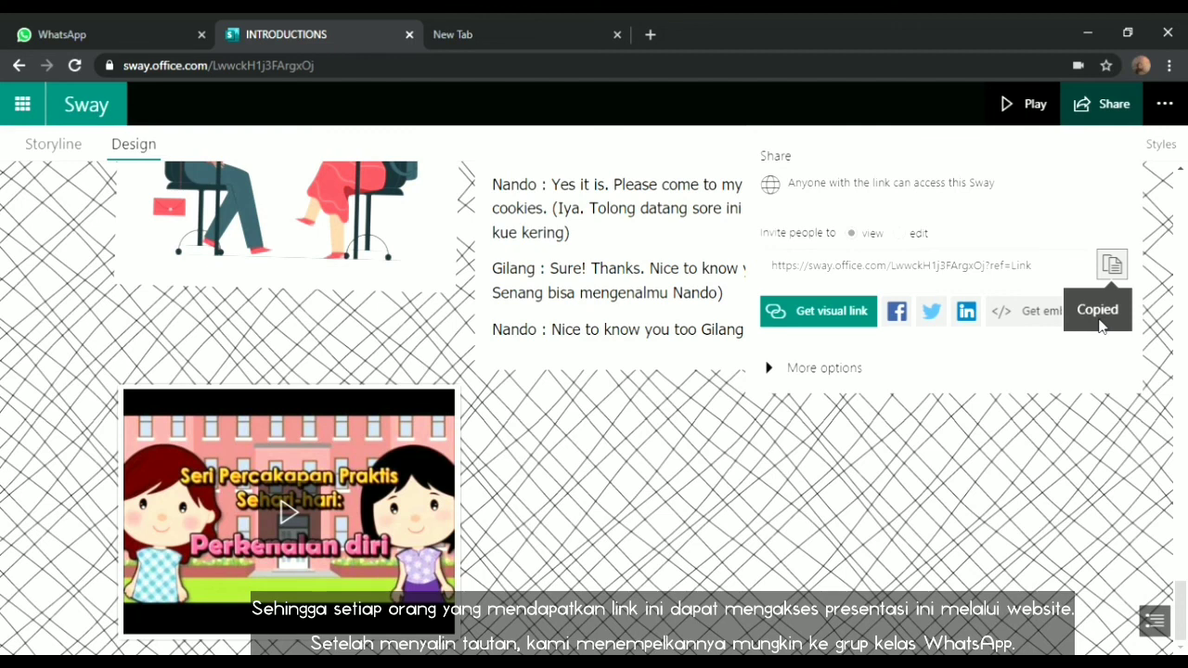
click(127, 35)
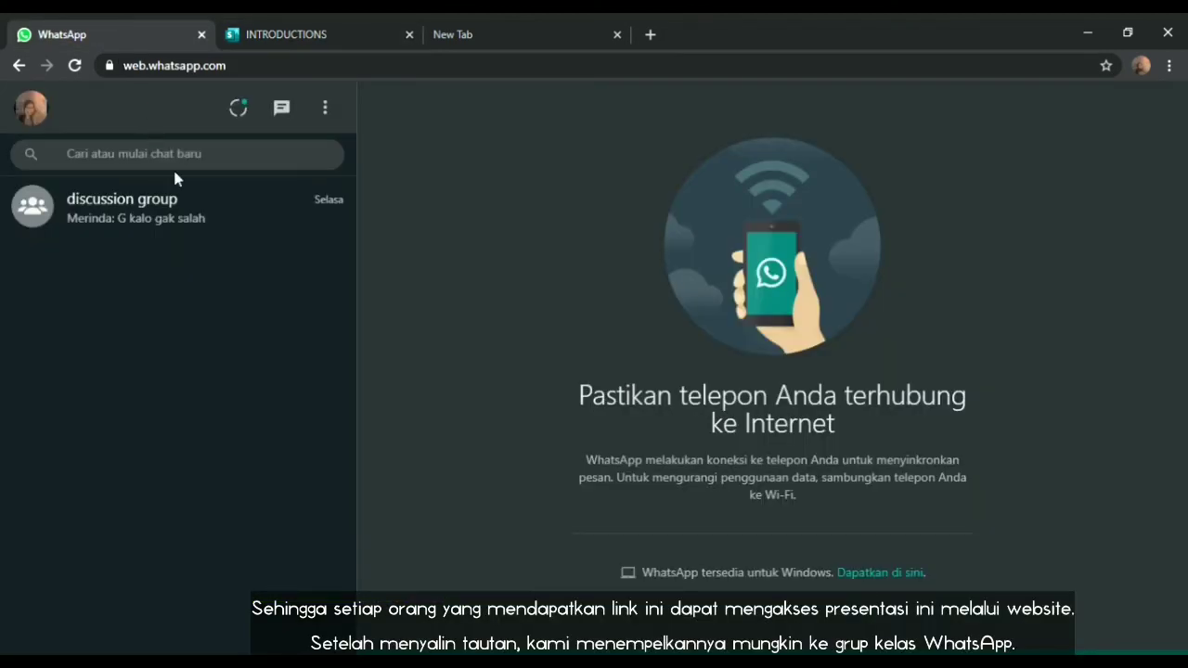
Paste and send the INTRODUCTIONS view link in the WhatsApp discussion group chat
click(188, 213)
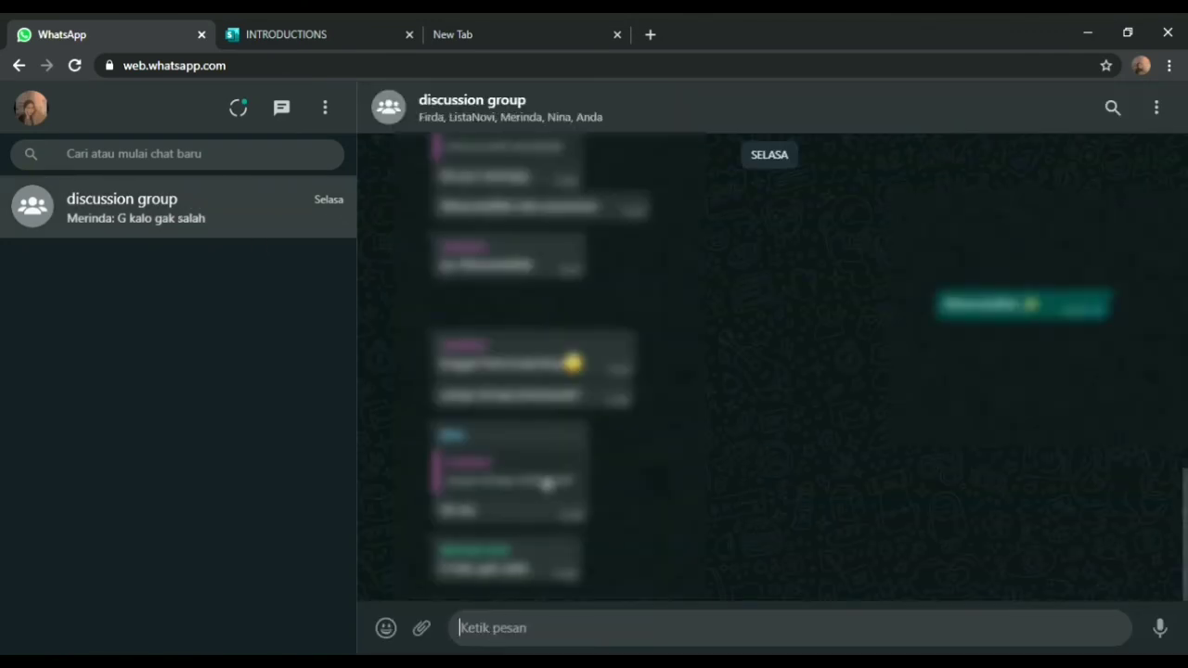
key(ctrl+v)
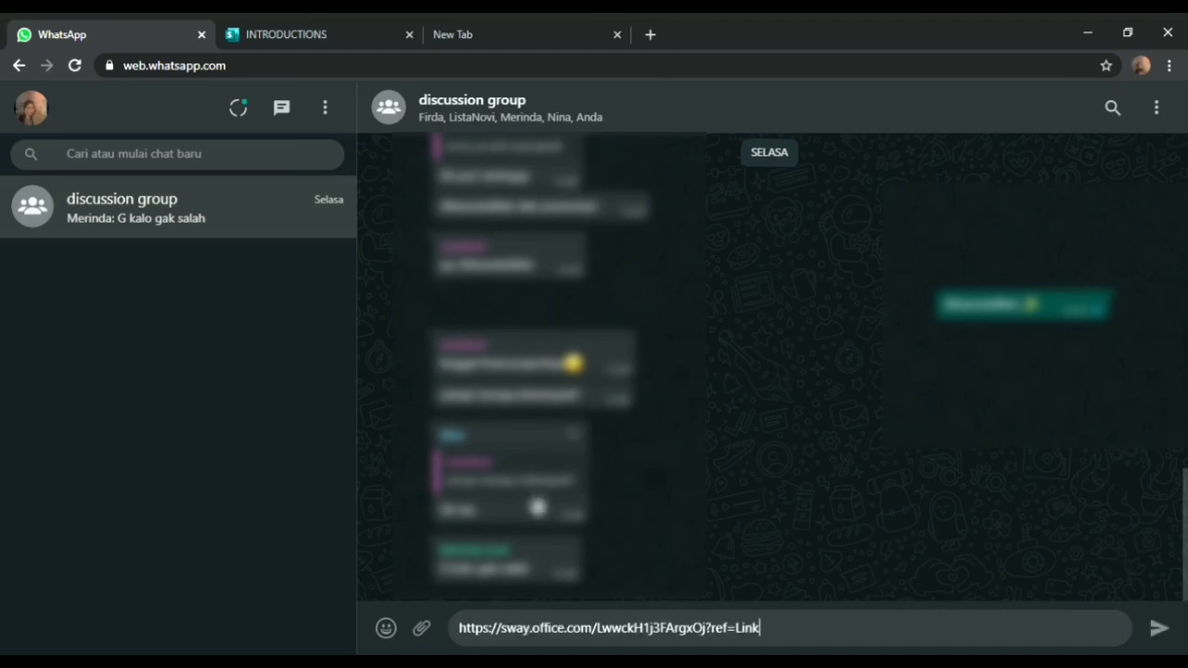
click(1157, 631)
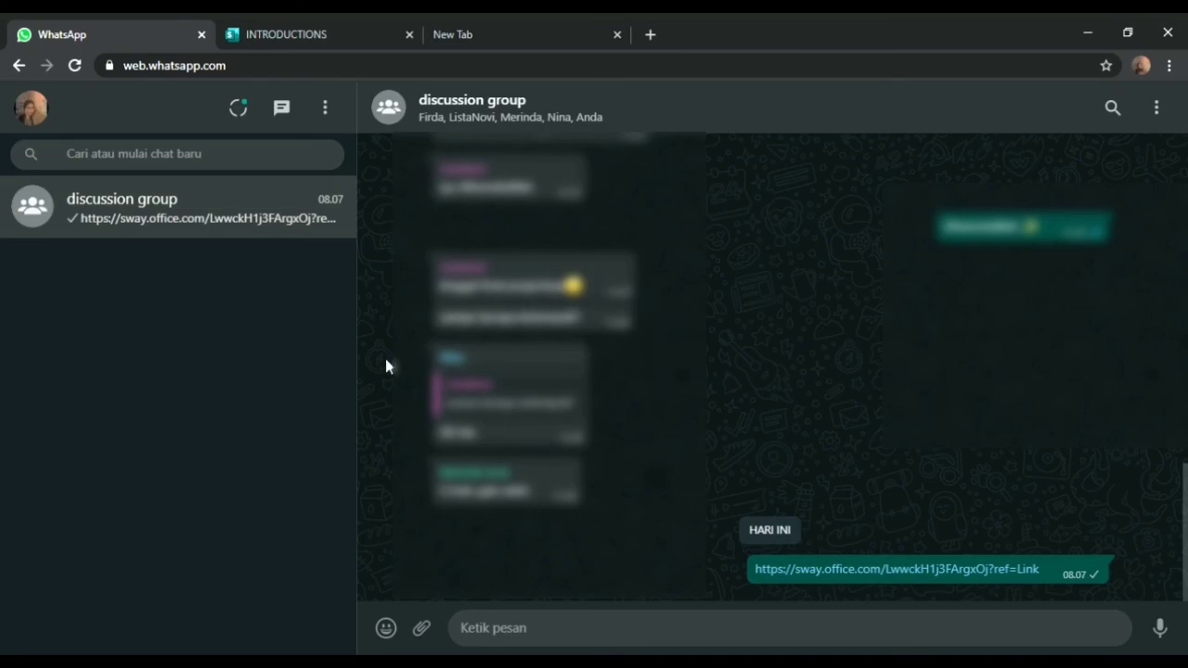
click(298, 44)
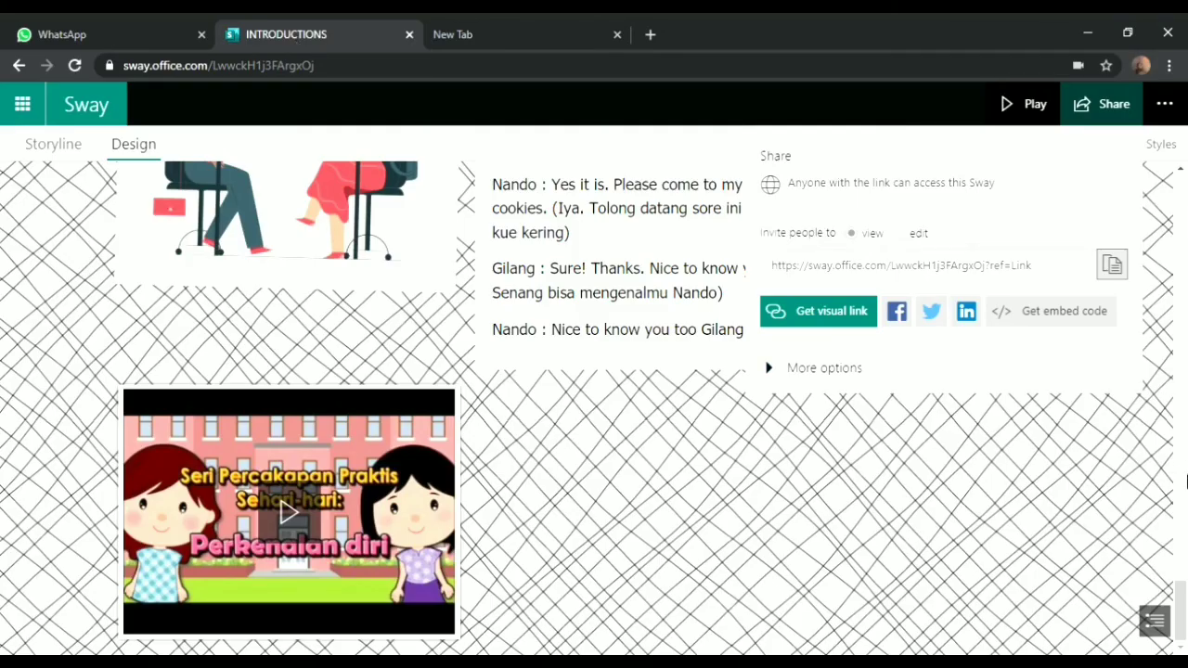
Go to My Sways and scroll to the two INTRODUCTIONS Sways with their view counts
drag(1184, 608, 1185, 229)
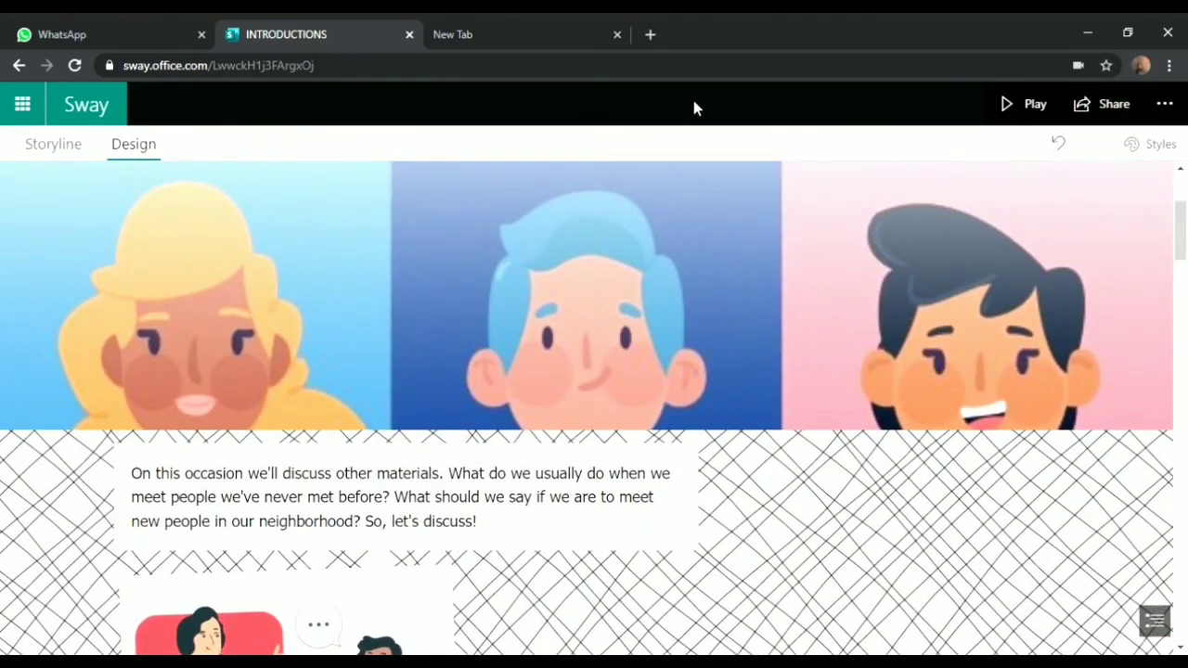
click(73, 149)
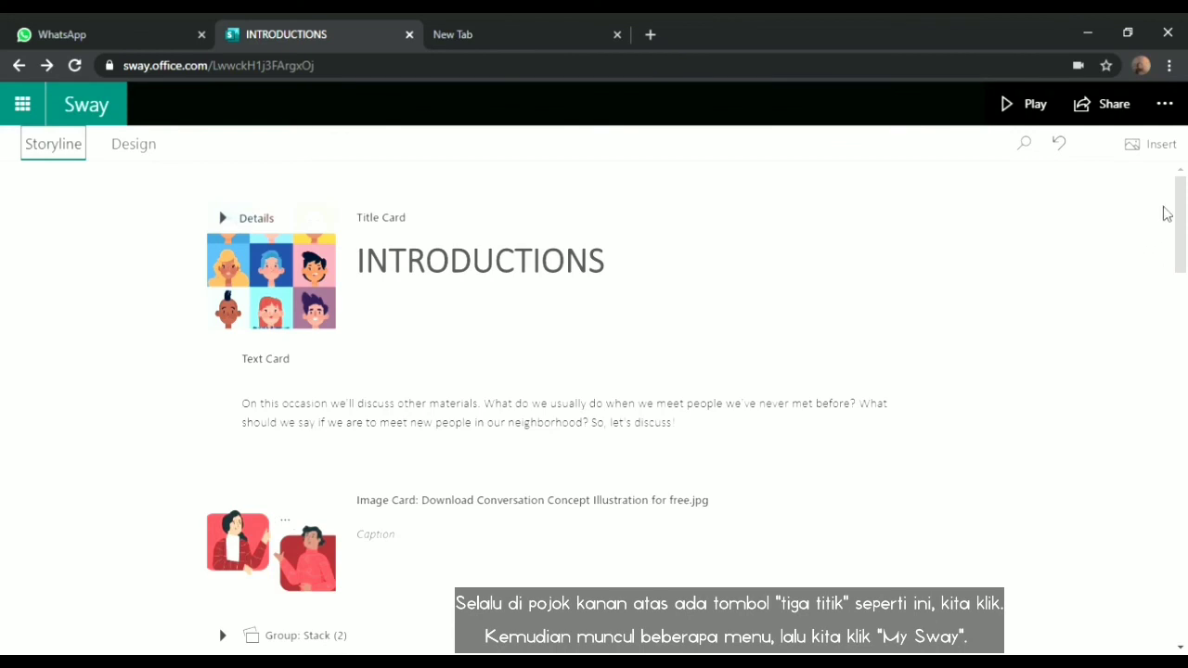
click(1165, 106)
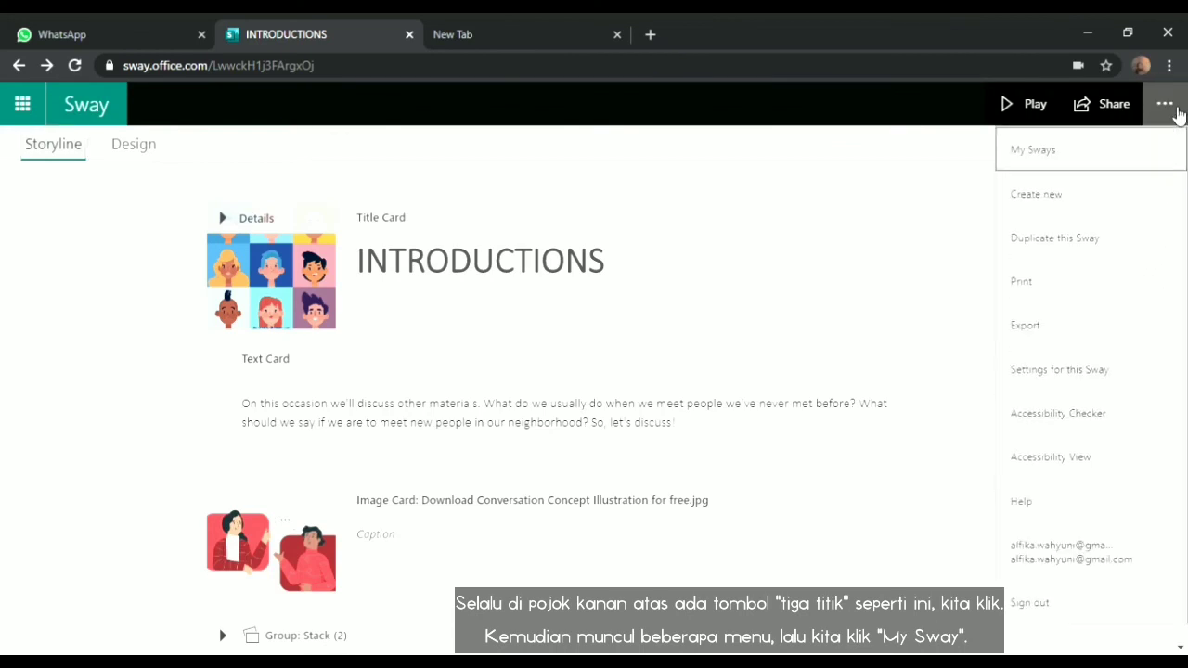
click(1176, 159)
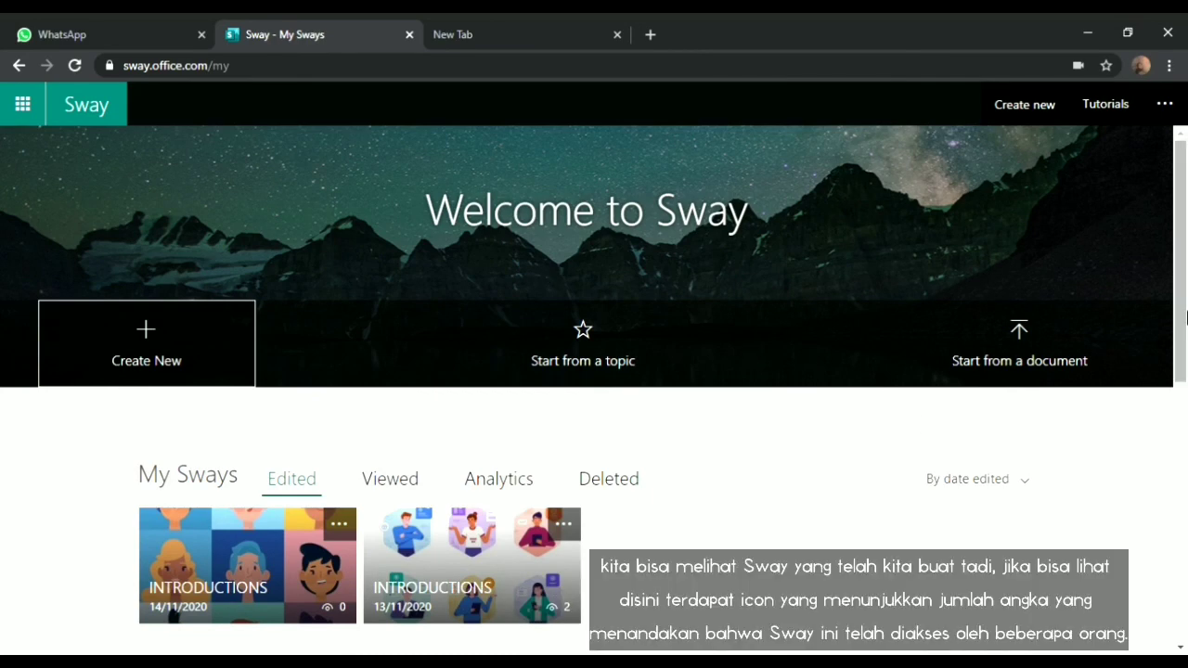
drag(1182, 318, 1182, 381)
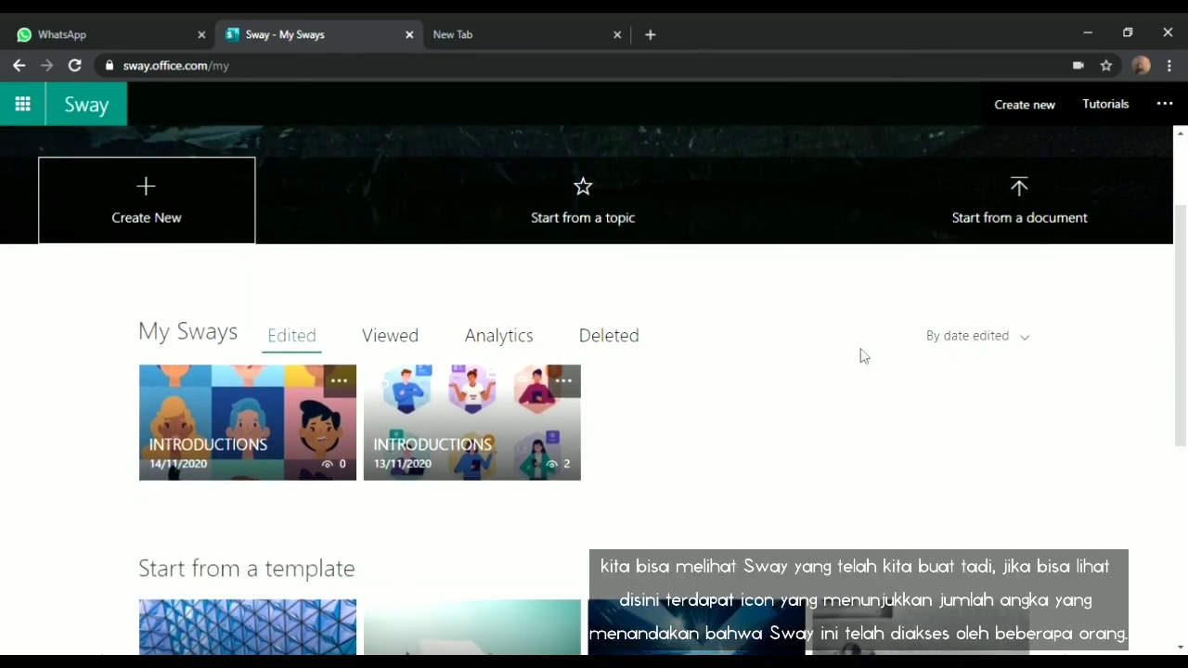